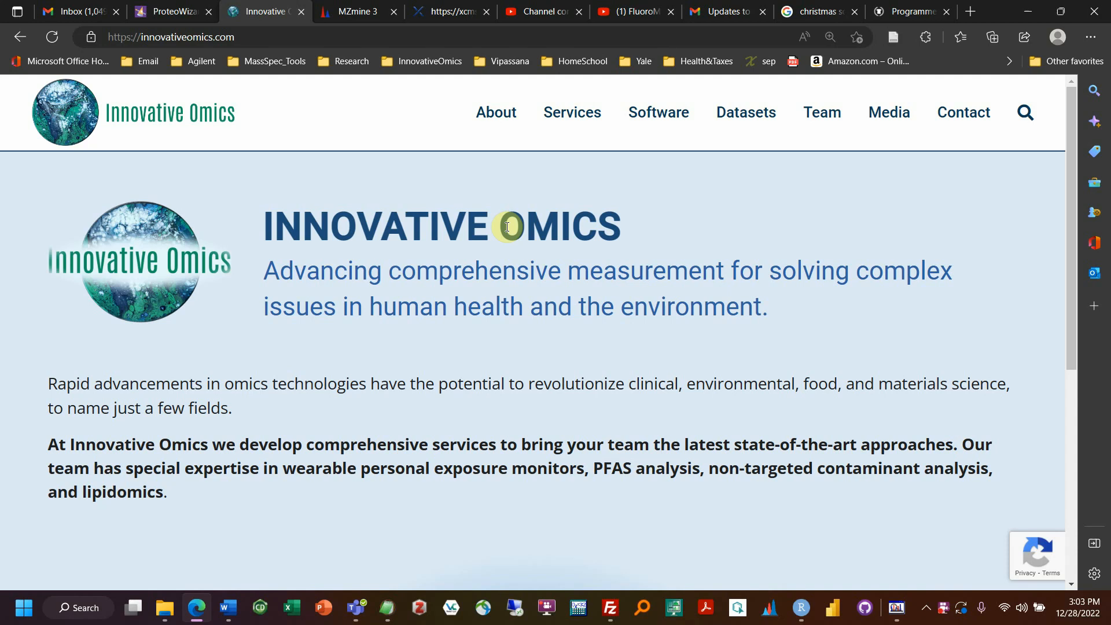
Step: Switch to the MZmine 3 project page at mzmine.github.io
left_click(356, 11)
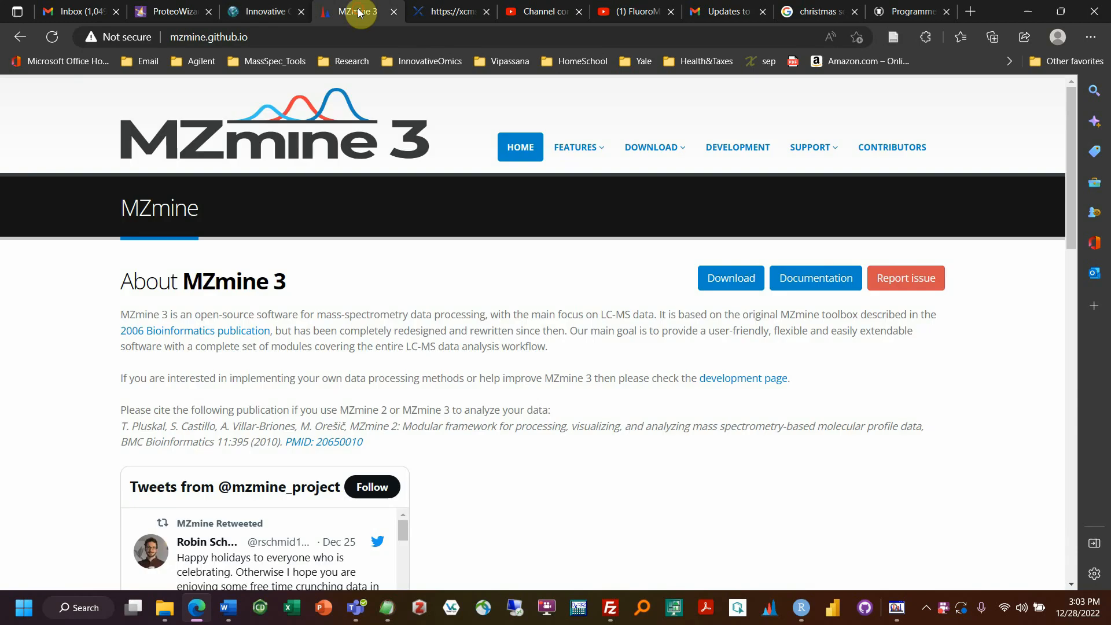
Step: View the XCMS Online landing page, then go back to innovativeomics.com
left_click(439, 12)
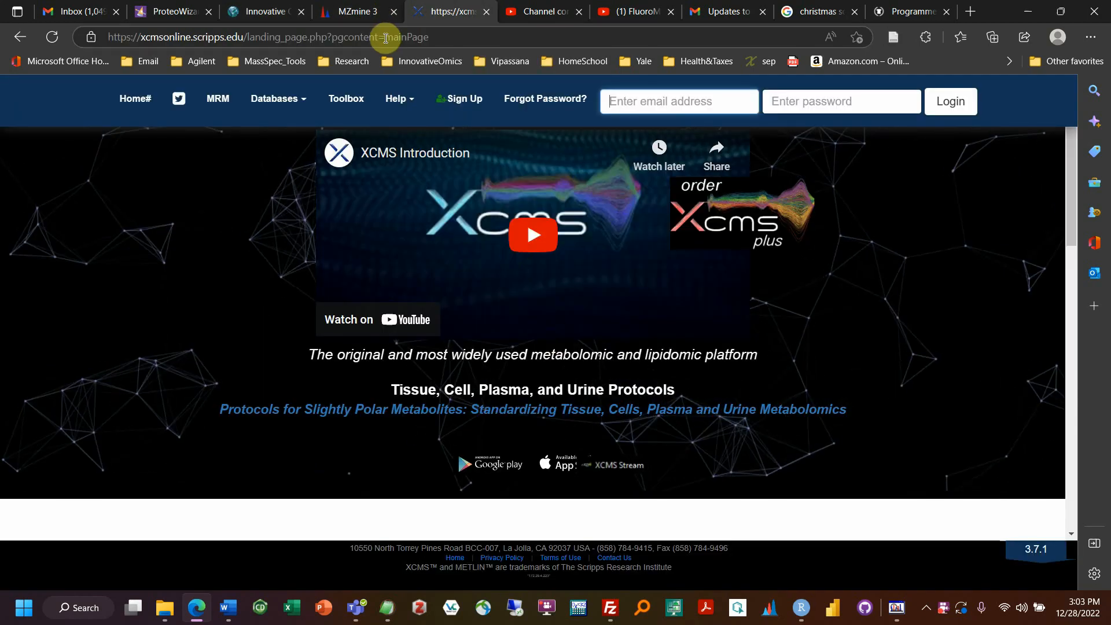
left_click(263, 15)
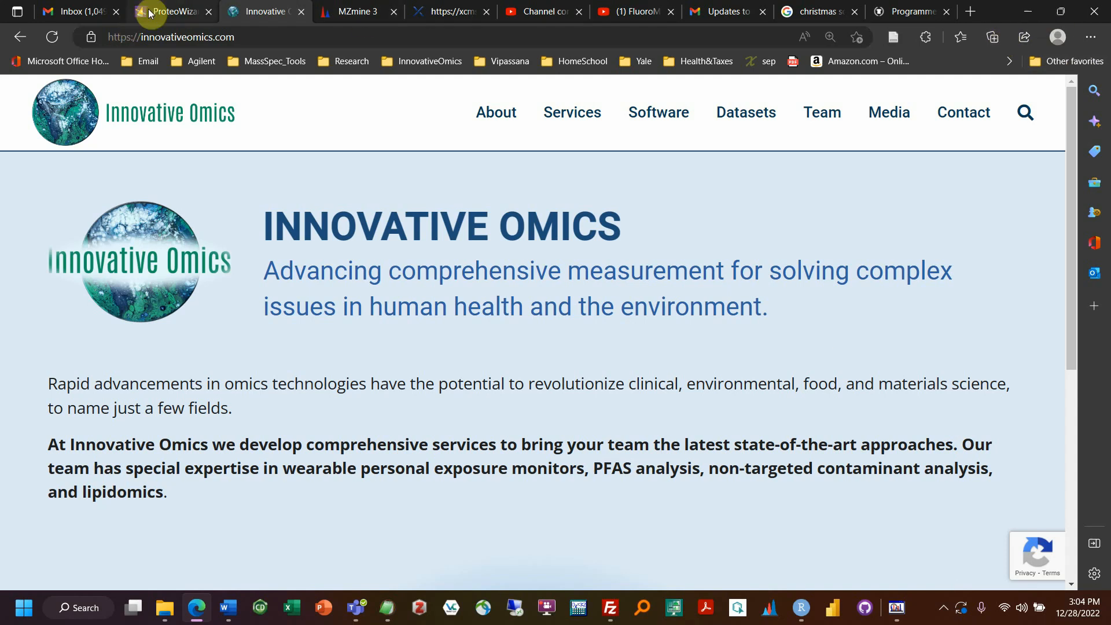
Step: Show the ProteoWizard Download page, then minimize Edge to reveal RStudio
left_click(179, 12)
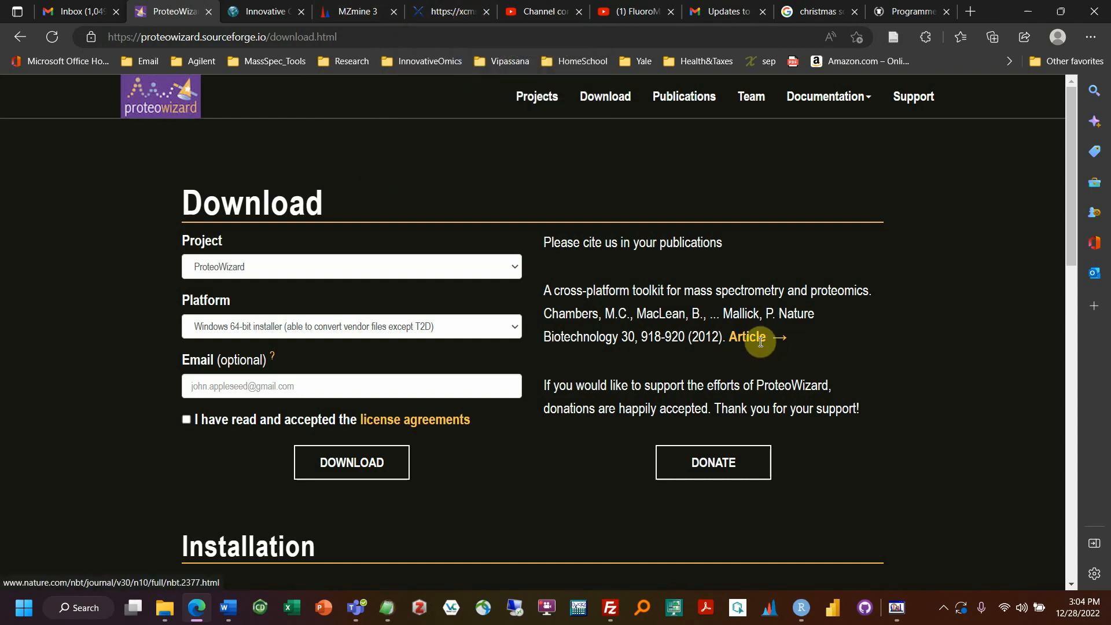
left_click(1031, 11)
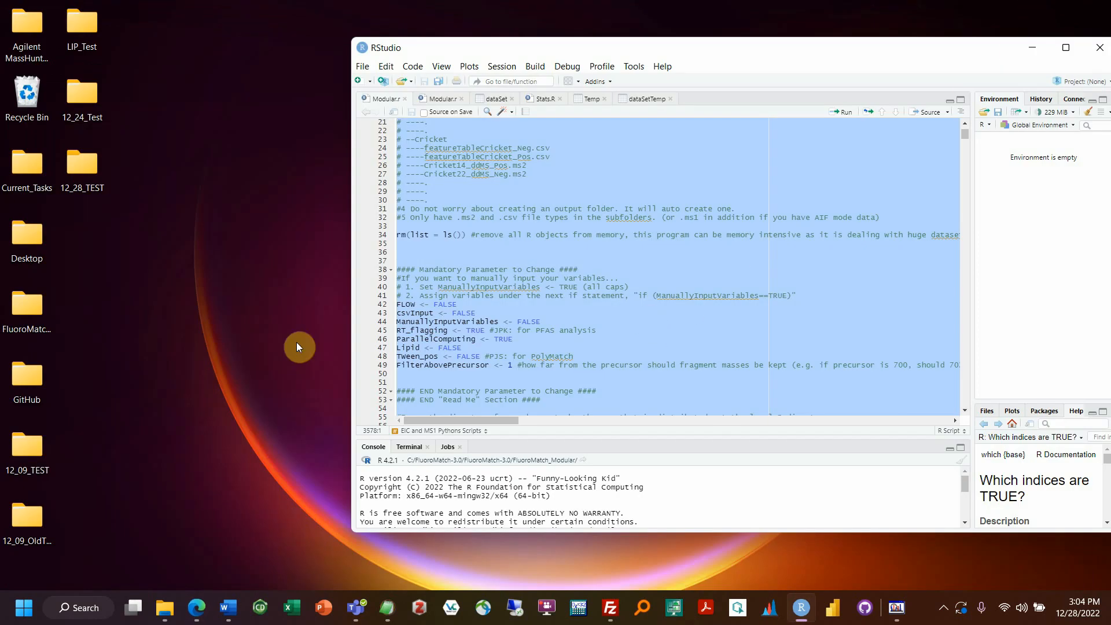
Step: Open Leachate_PeakArea_Neg.csv in Excel from the FluoroMatch_Modular window's Example_Data folder
left_click(166, 621)
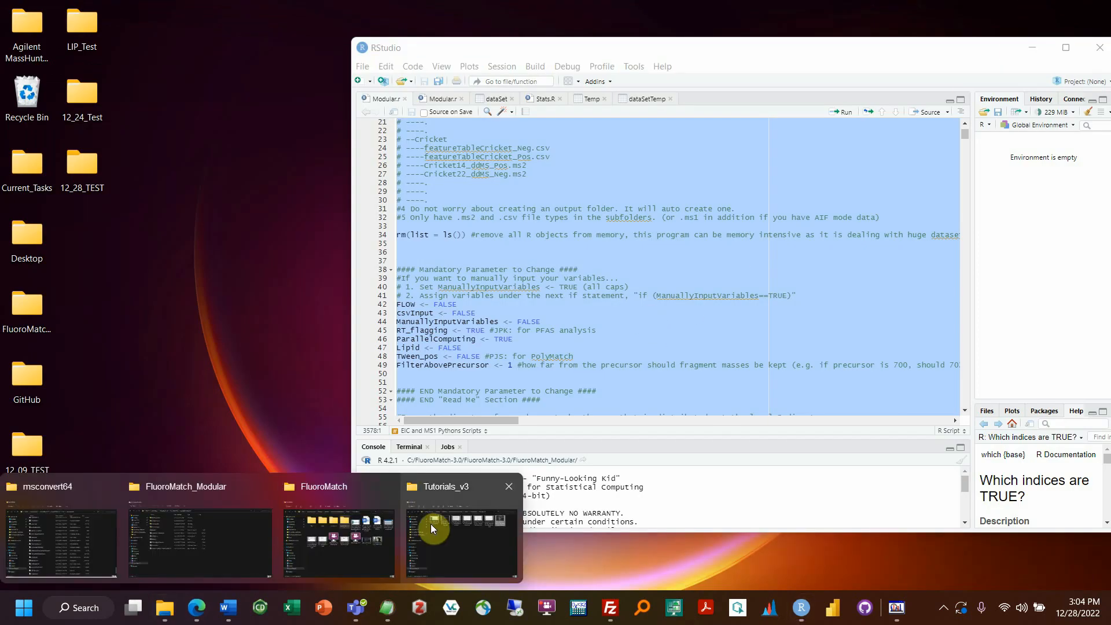
left_click(233, 530)
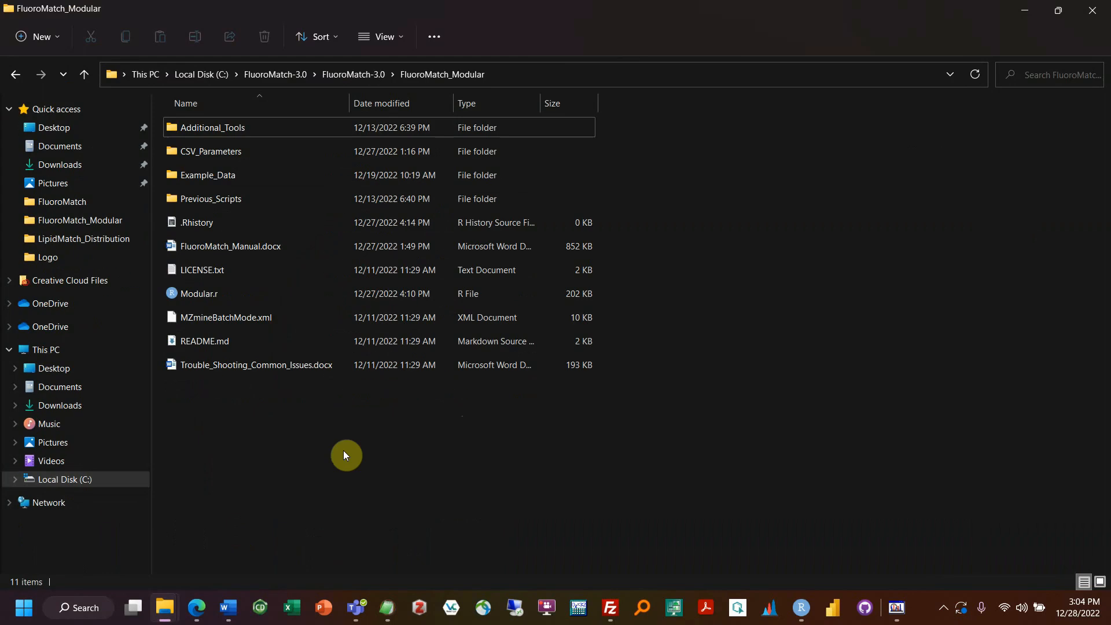
double_click(227, 174)
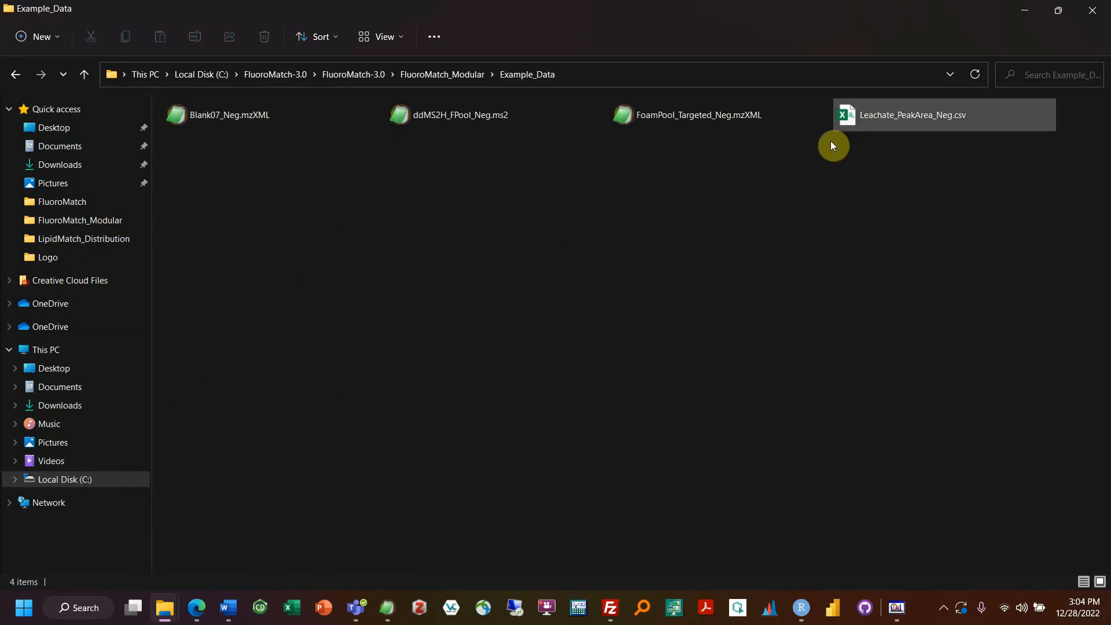
left_click(901, 126)
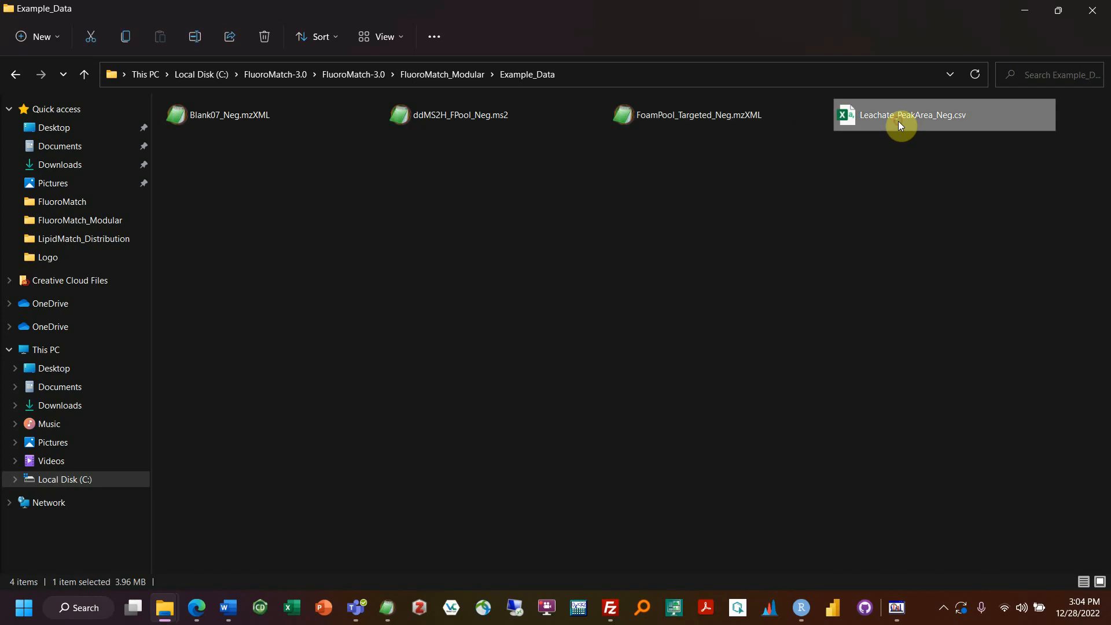
left_click(856, 163)
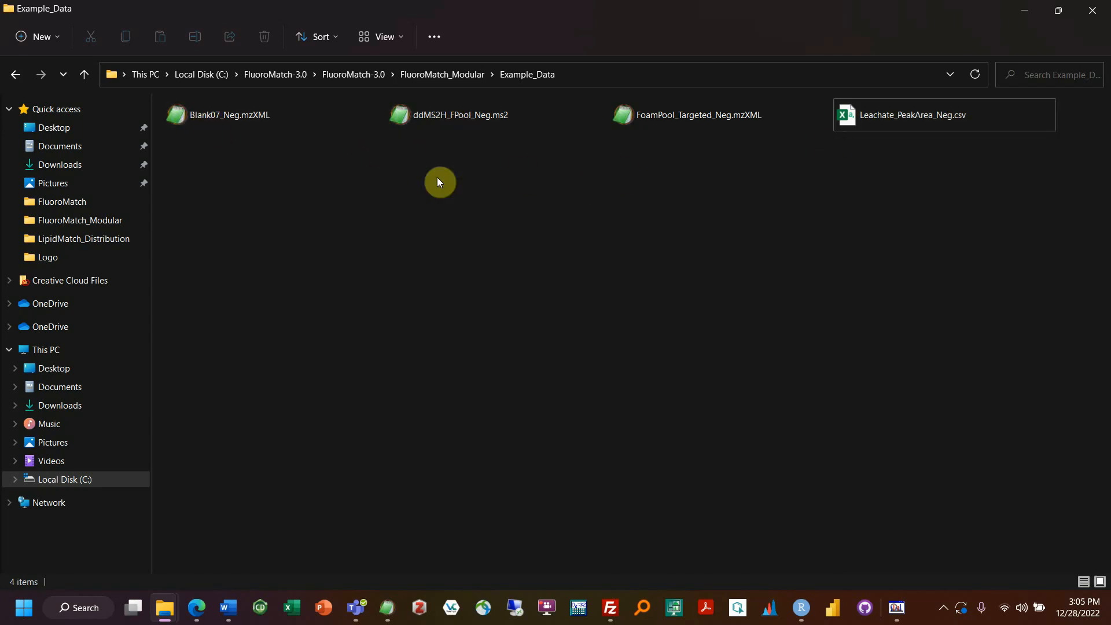
double_click(853, 120)
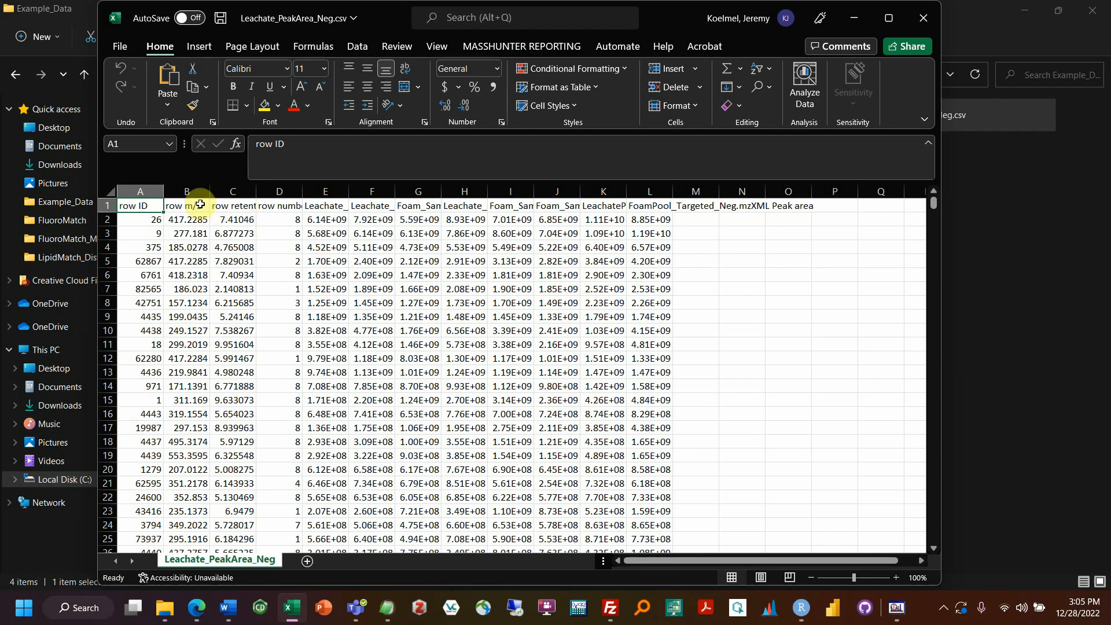
left_click(139, 194)
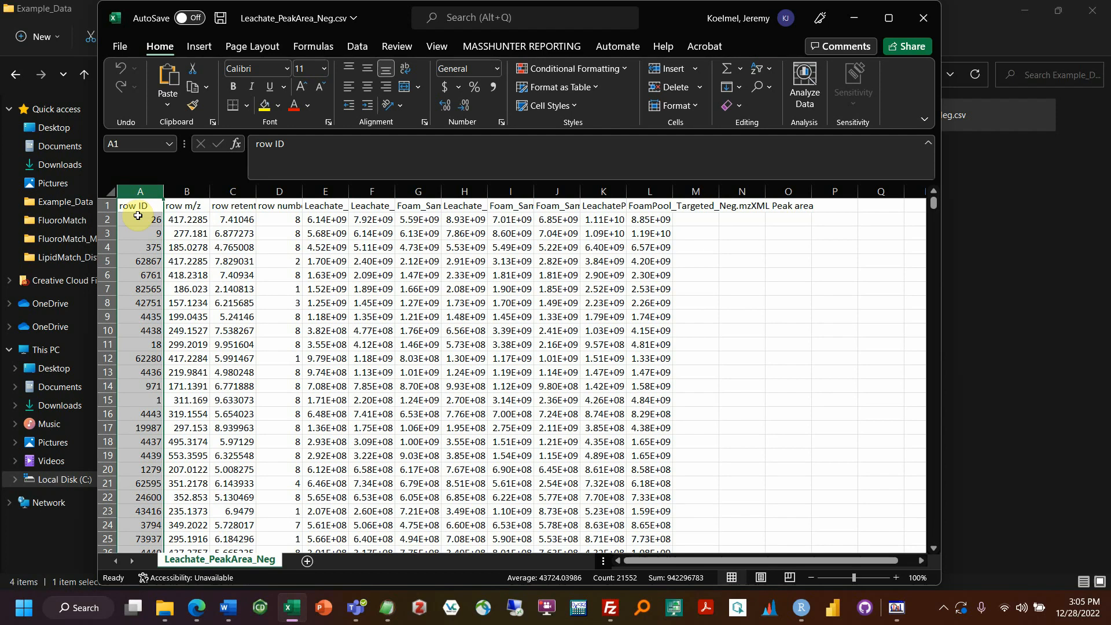
left_click(138, 216)
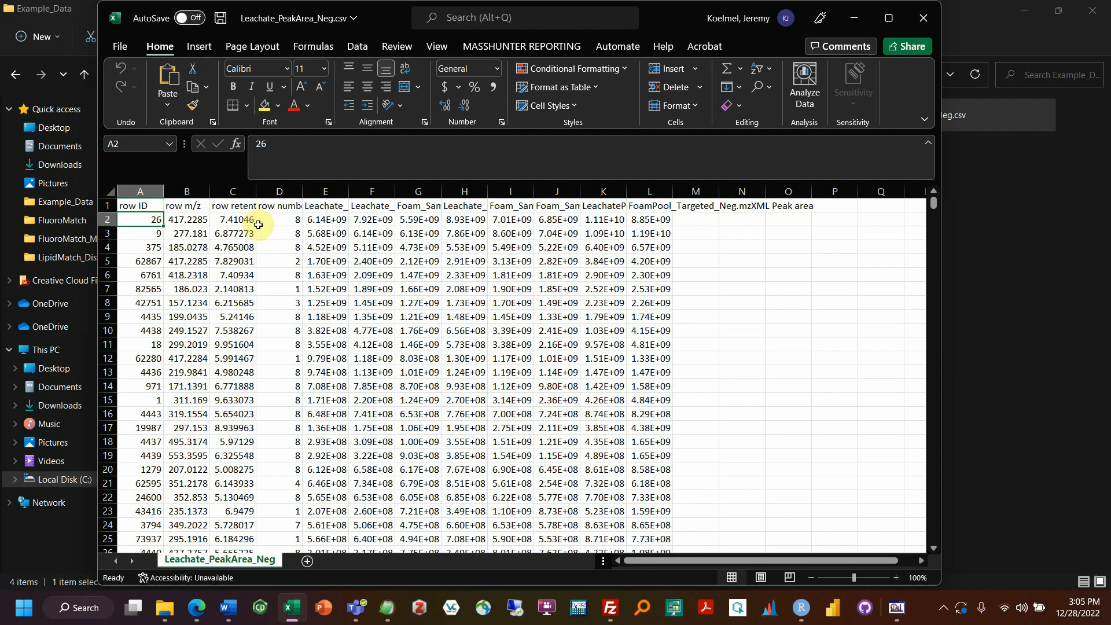
left_click(140, 188)
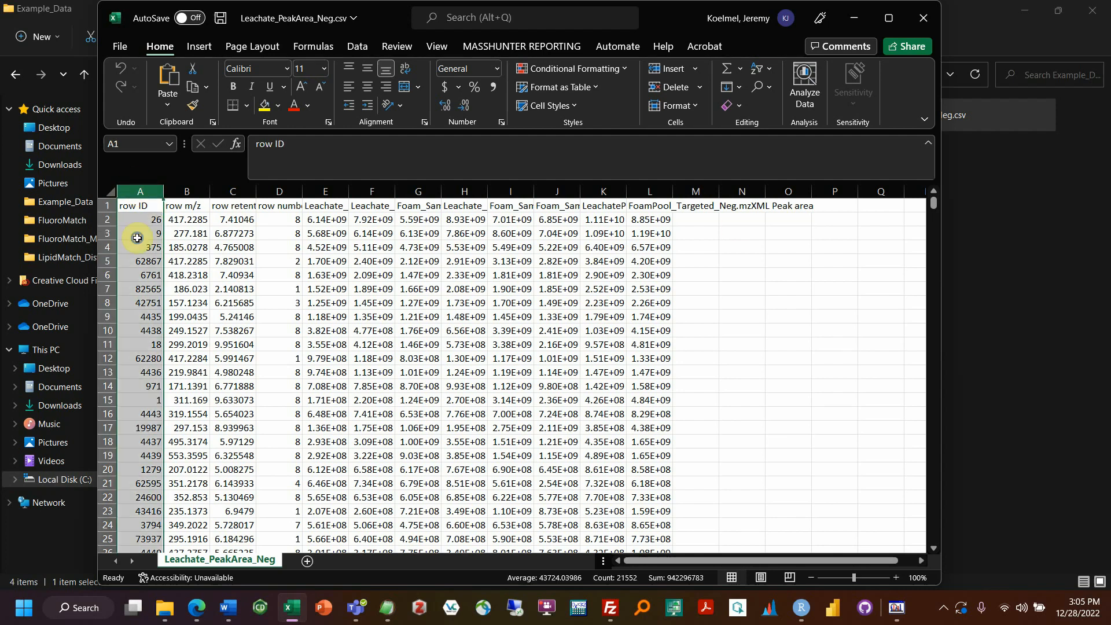
right_click(141, 189)
left_click(154, 396)
left_click(138, 207)
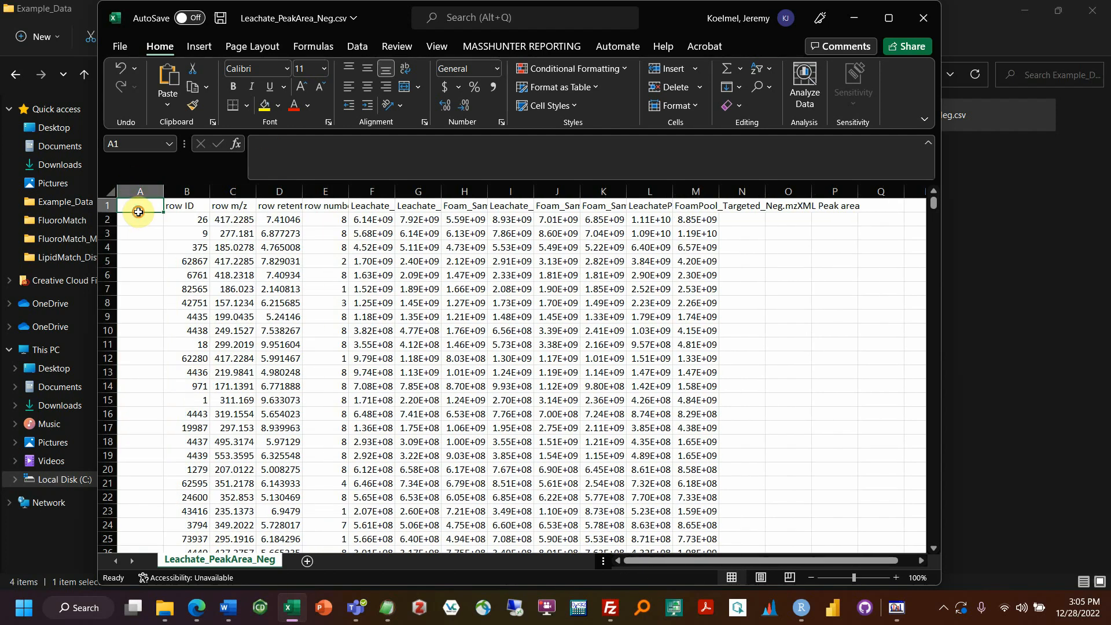
type("row ID")
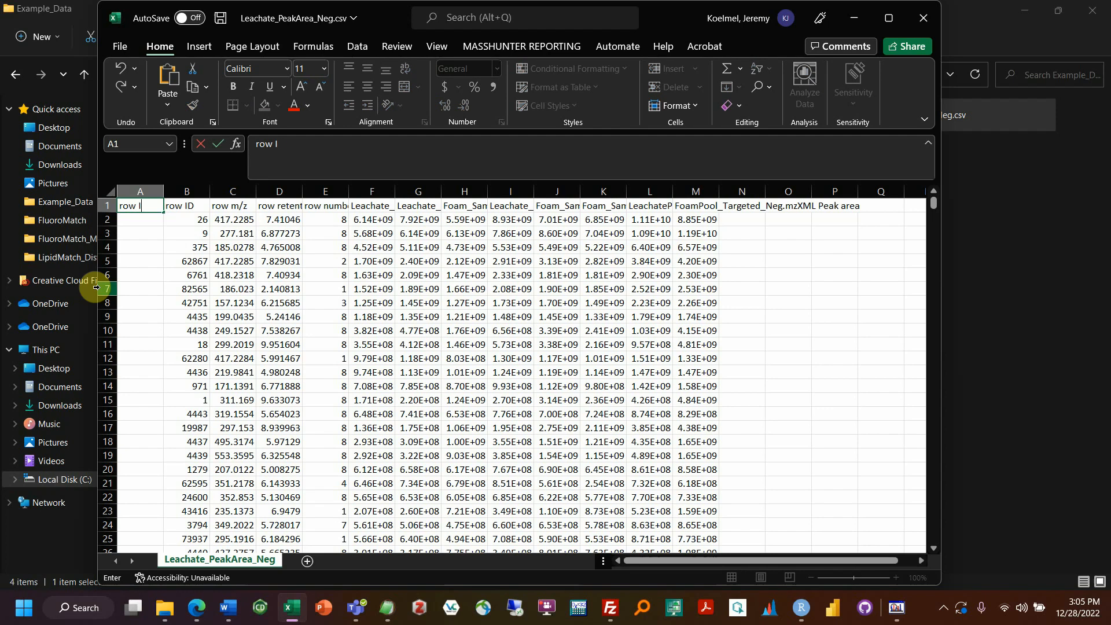
key("Return")
type("1")
key("Return")
type("2")
key("Return")
type("3")
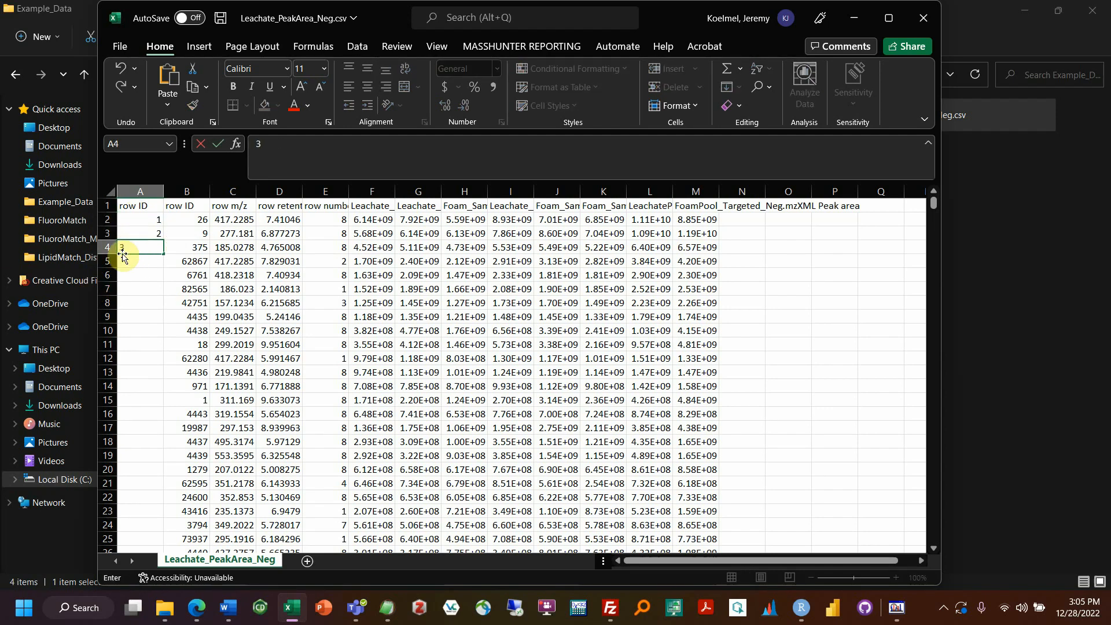
key("Return")
left_click_drag(147, 220, 164, 252)
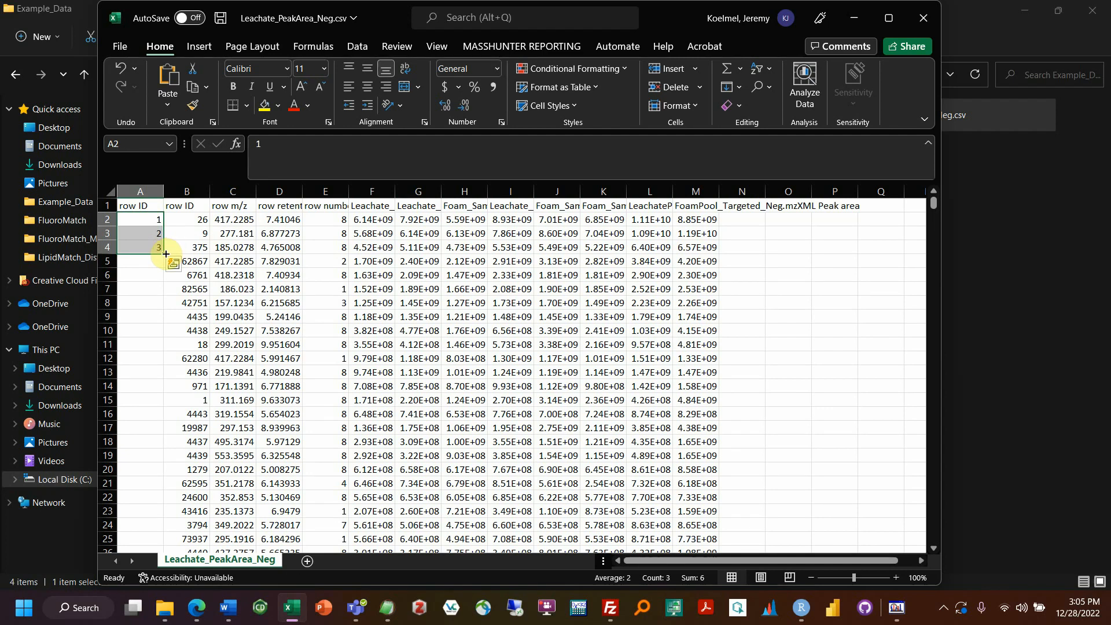
double_click(166, 254)
scroll(165, 243, "down", 2)
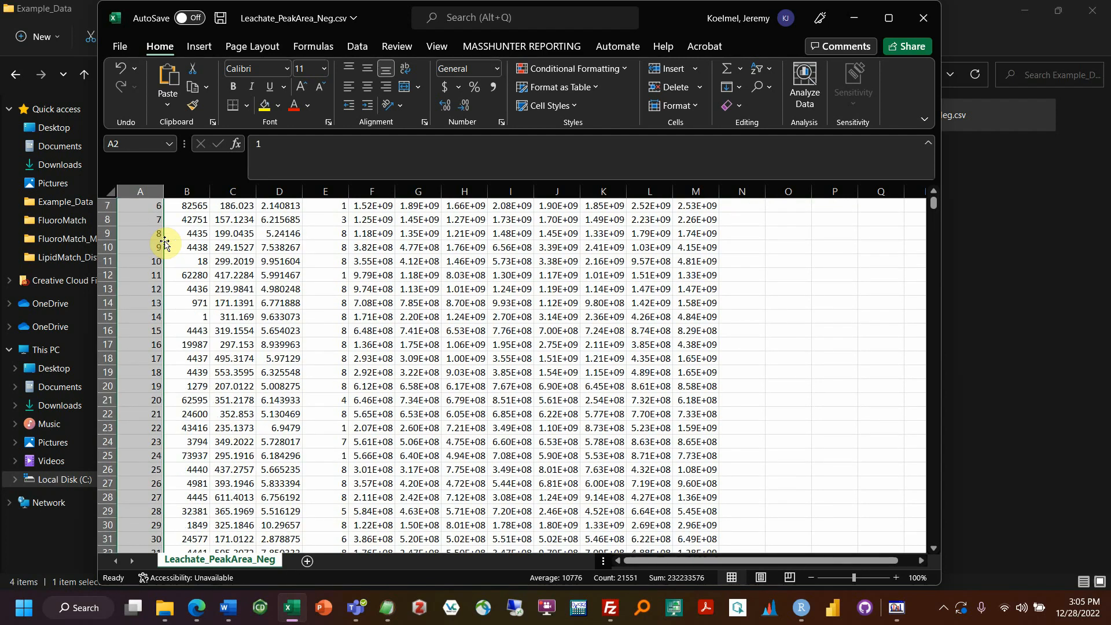
scroll(165, 242, "up", 2)
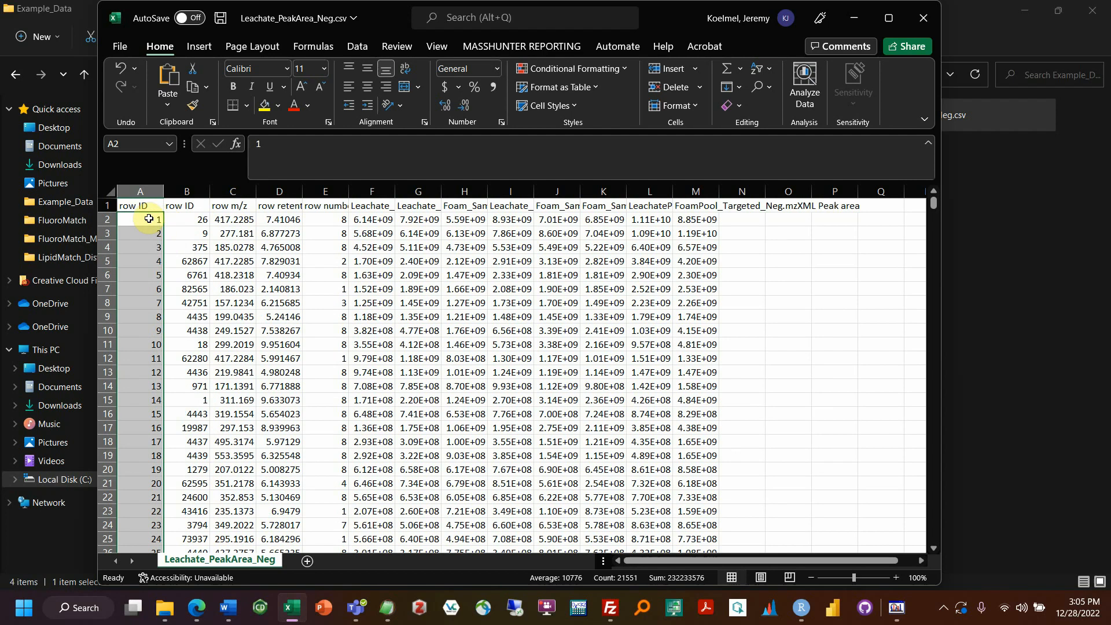
left_click(150, 186)
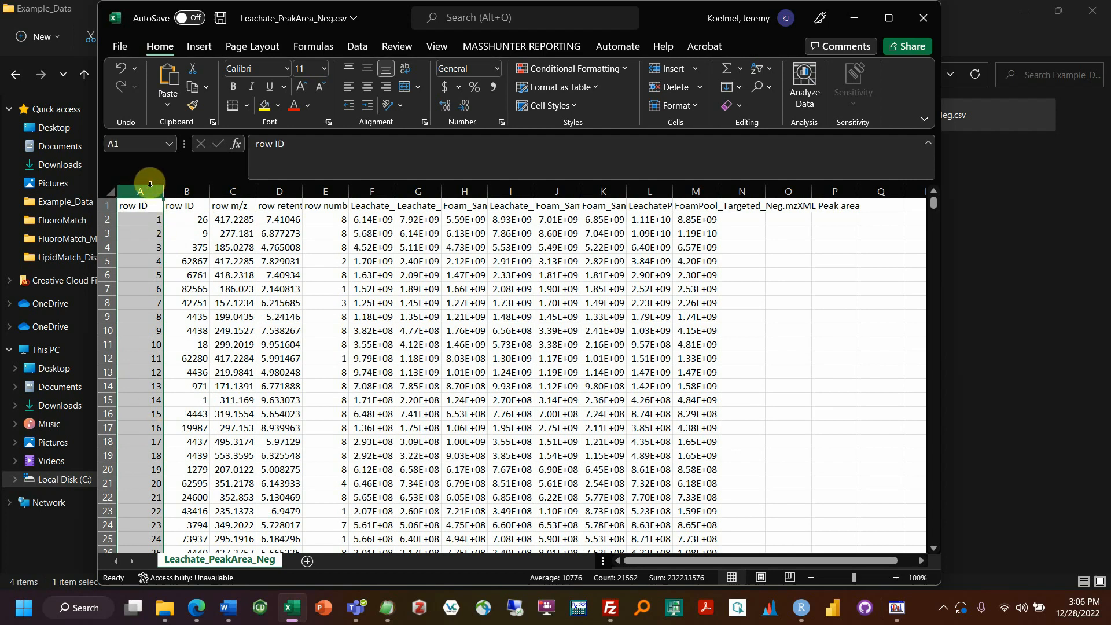
right_click(136, 242)
left_click(164, 402)
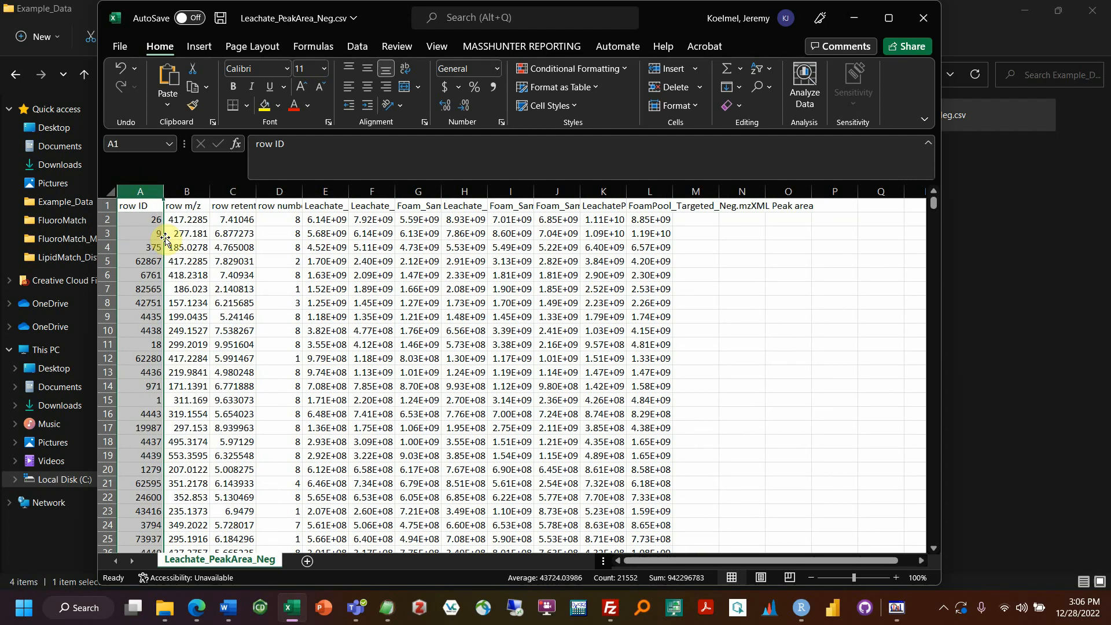
double_click(133, 207)
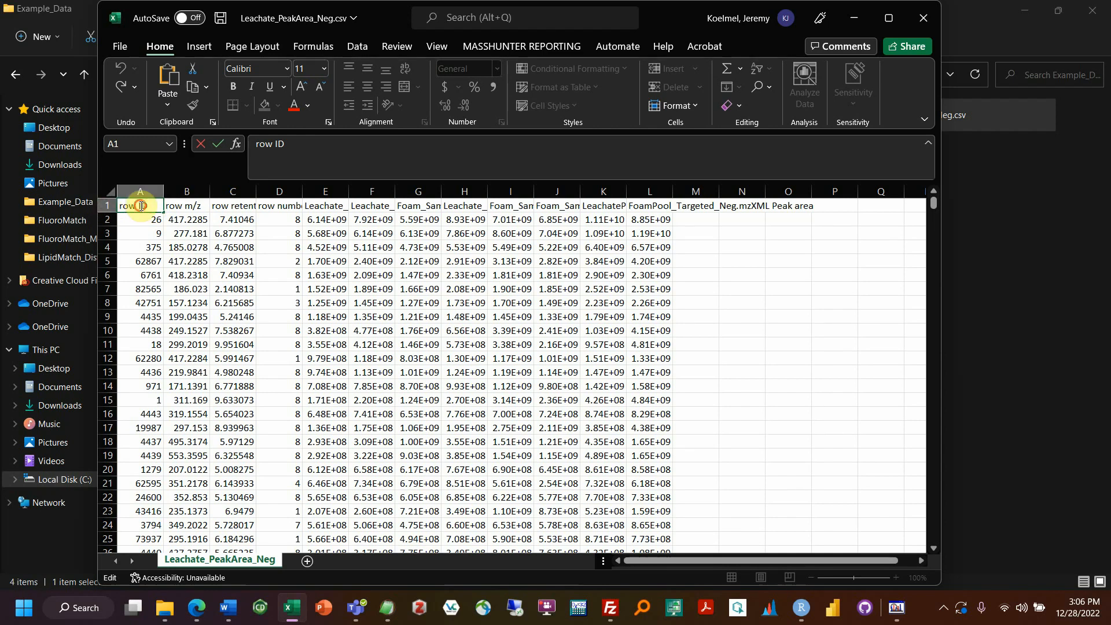
left_click_drag(151, 207, 116, 207)
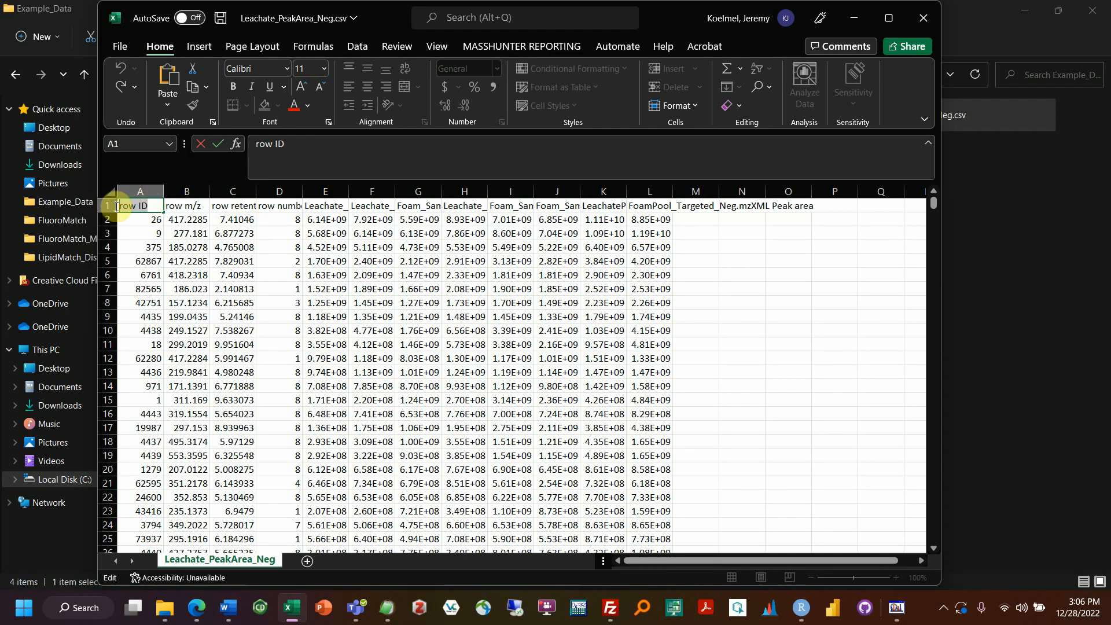
left_click(125, 206)
double_click(138, 206)
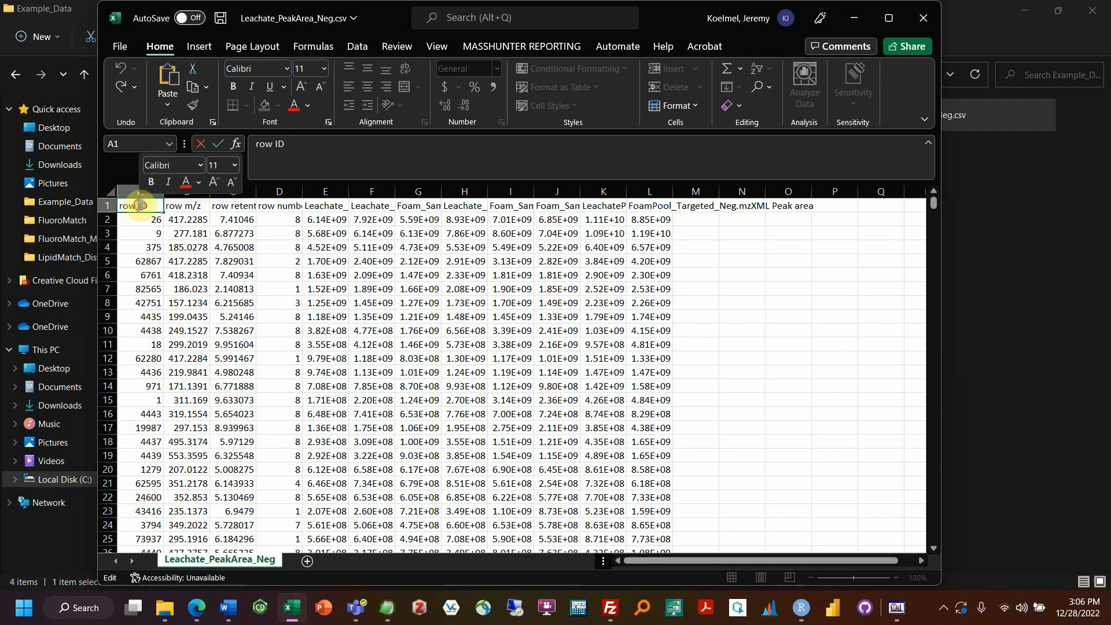
left_click_drag(151, 208, 128, 207)
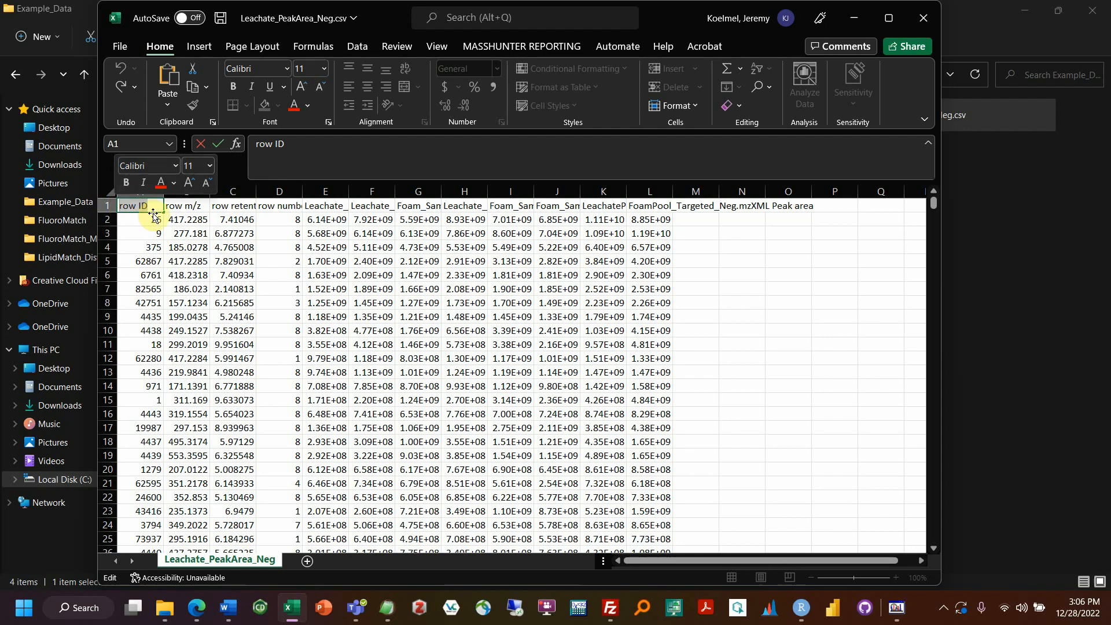
left_click(185, 206)
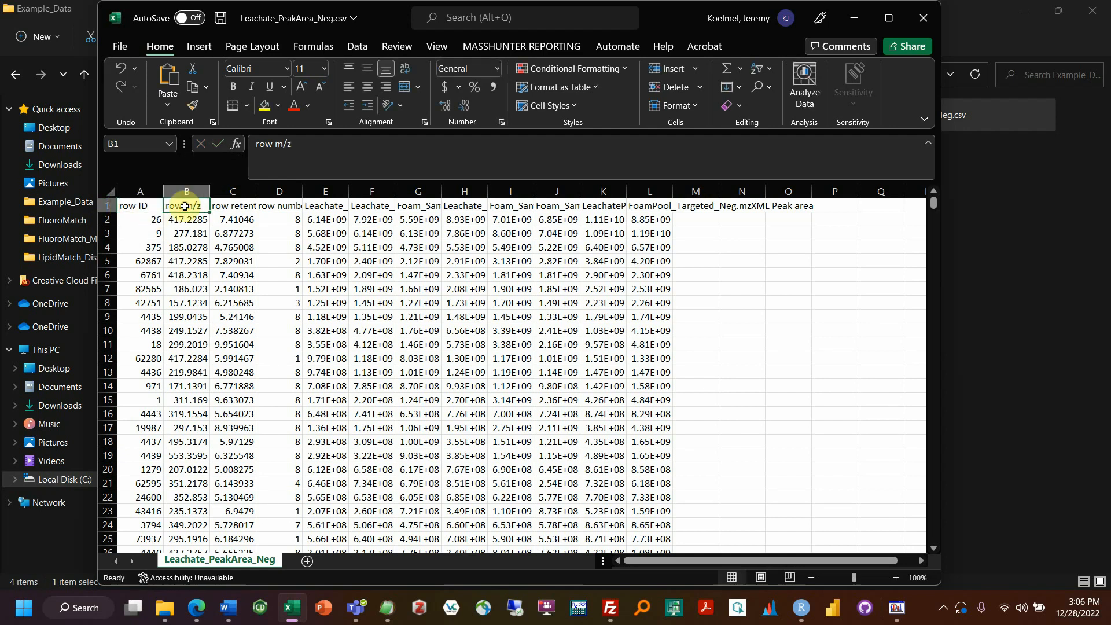
left_click(219, 206)
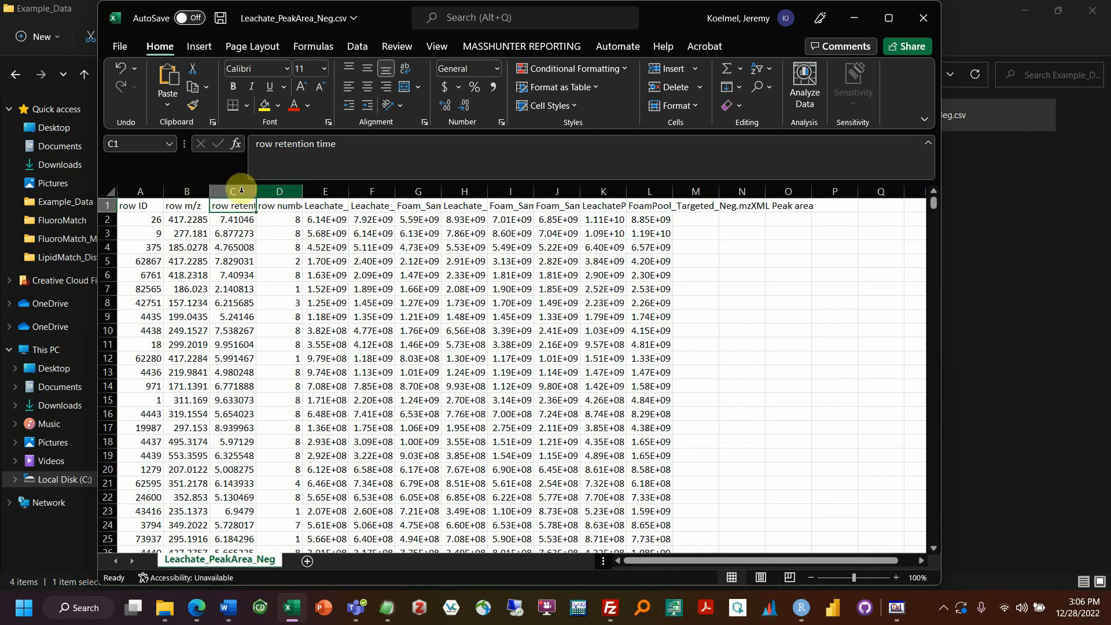
left_click(187, 204)
left_click(220, 203)
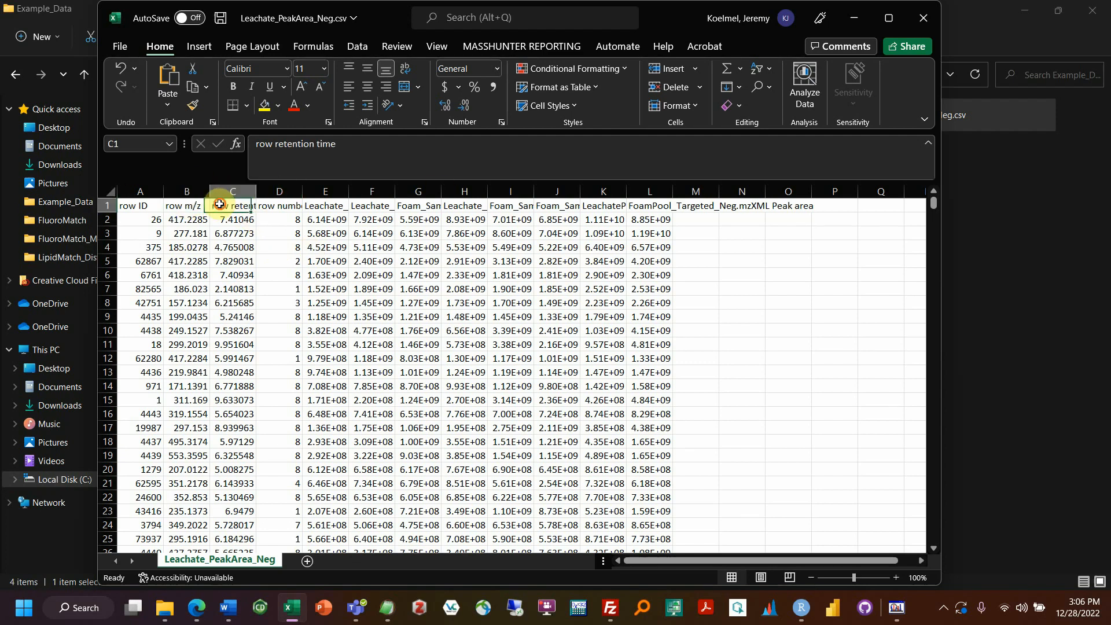
double_click(220, 204)
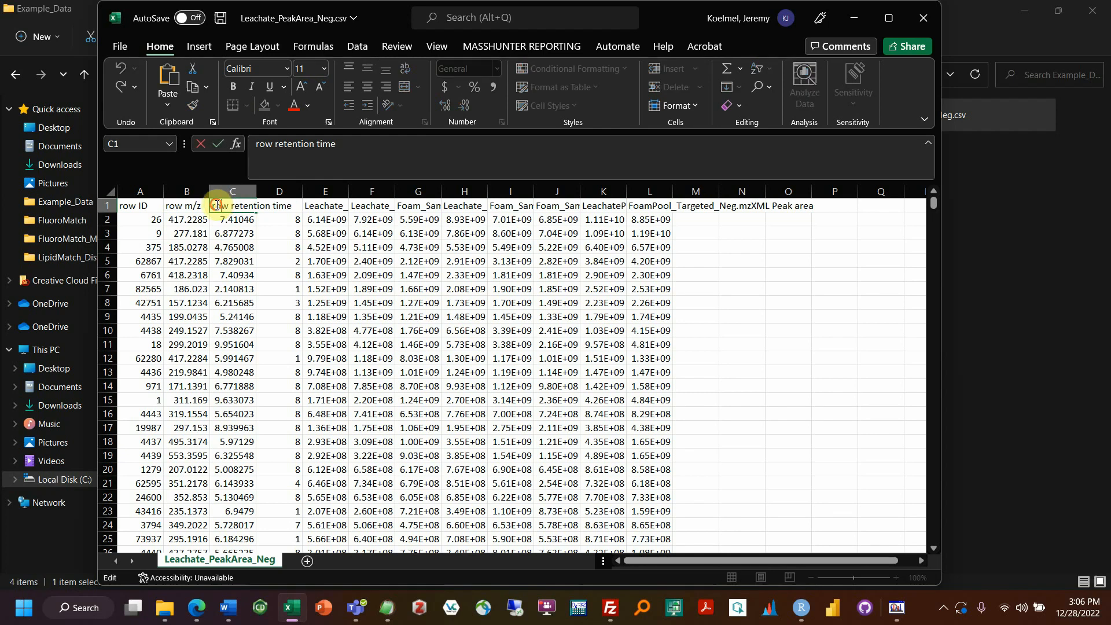
left_click_drag(216, 205, 434, 218)
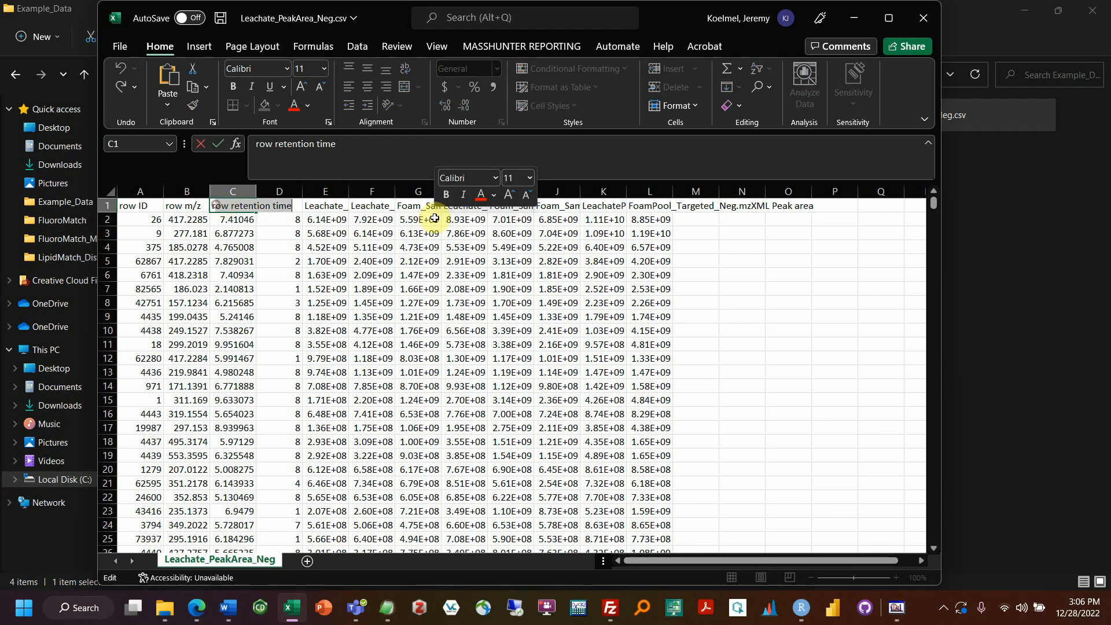
double_click(173, 207)
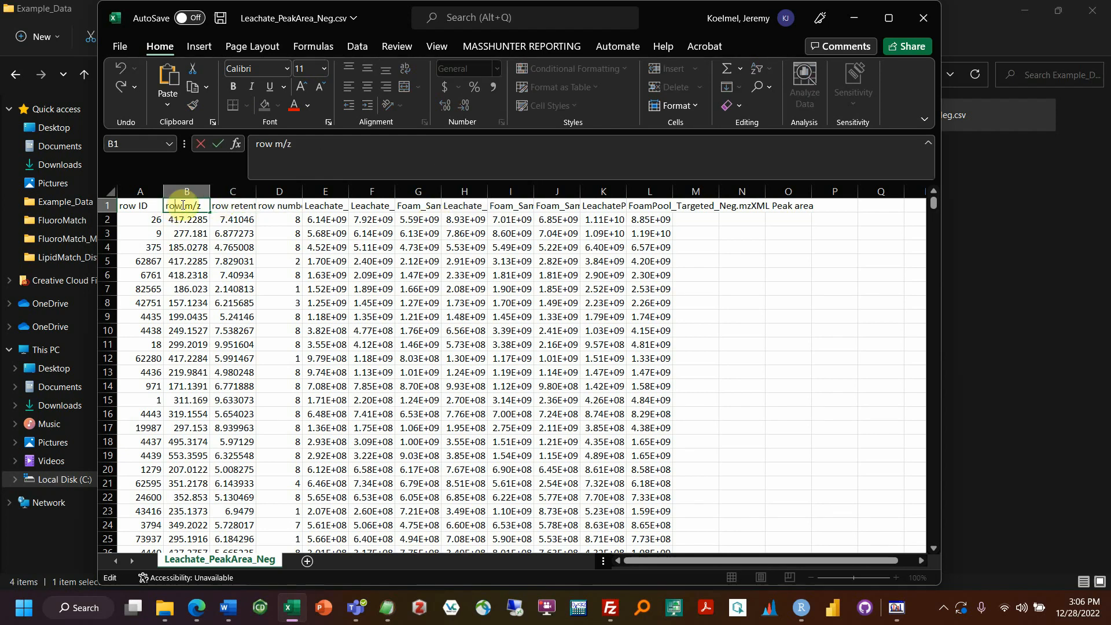
left_click(214, 232)
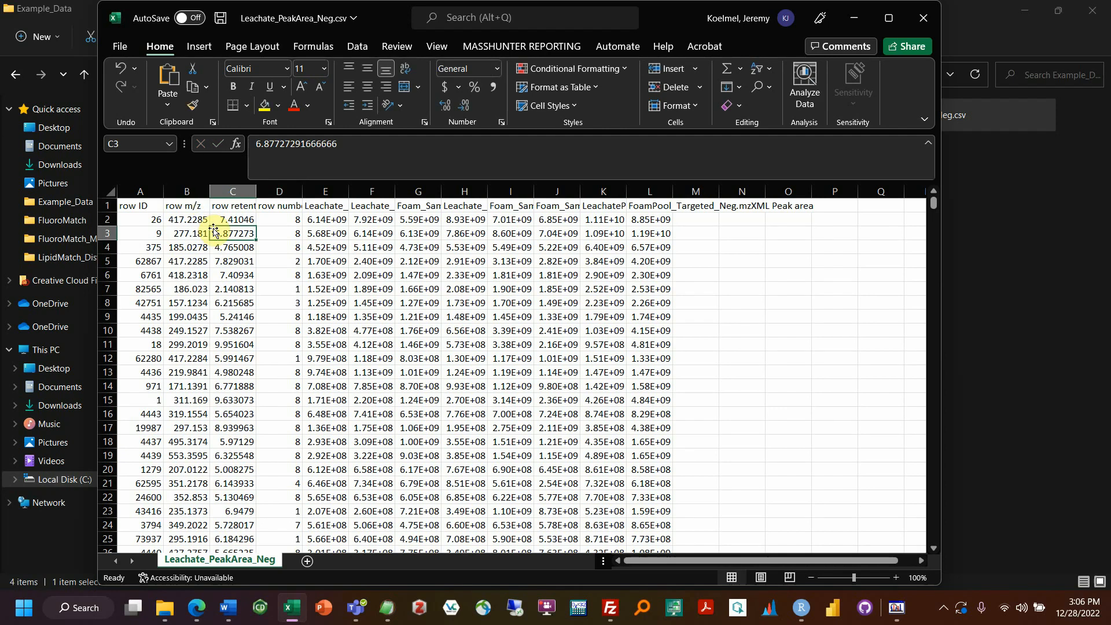
left_click_drag(185, 191, 198, 377)
left_click_drag(229, 219, 235, 345)
Step: Insert a helper column D and enter =C2/60 to convert the first retention time
left_click(274, 192)
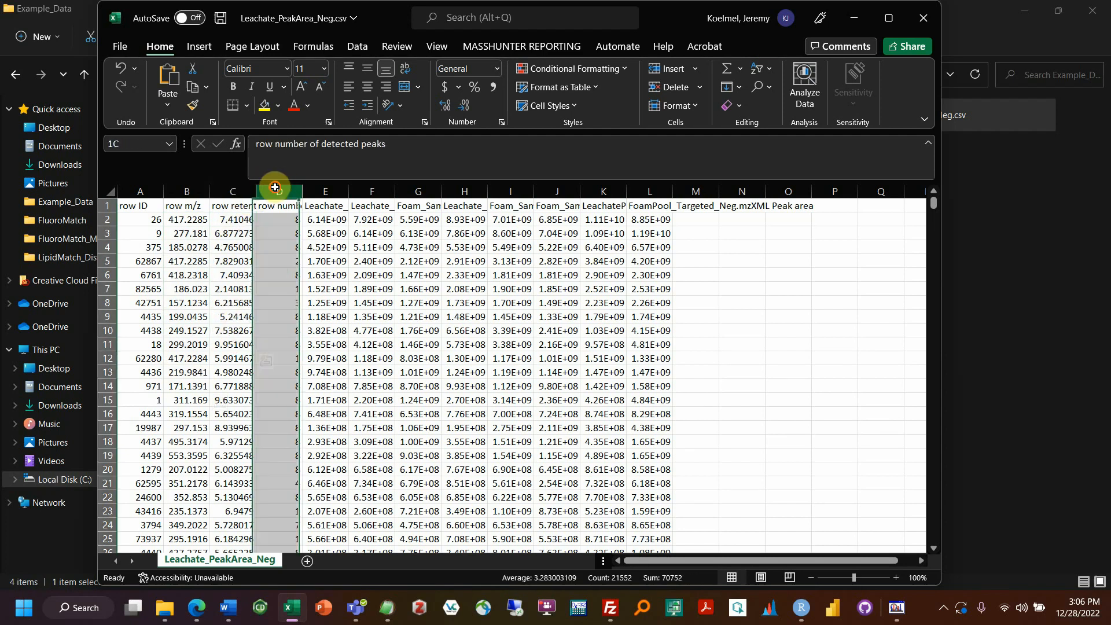
right_click(275, 227)
left_click(312, 378)
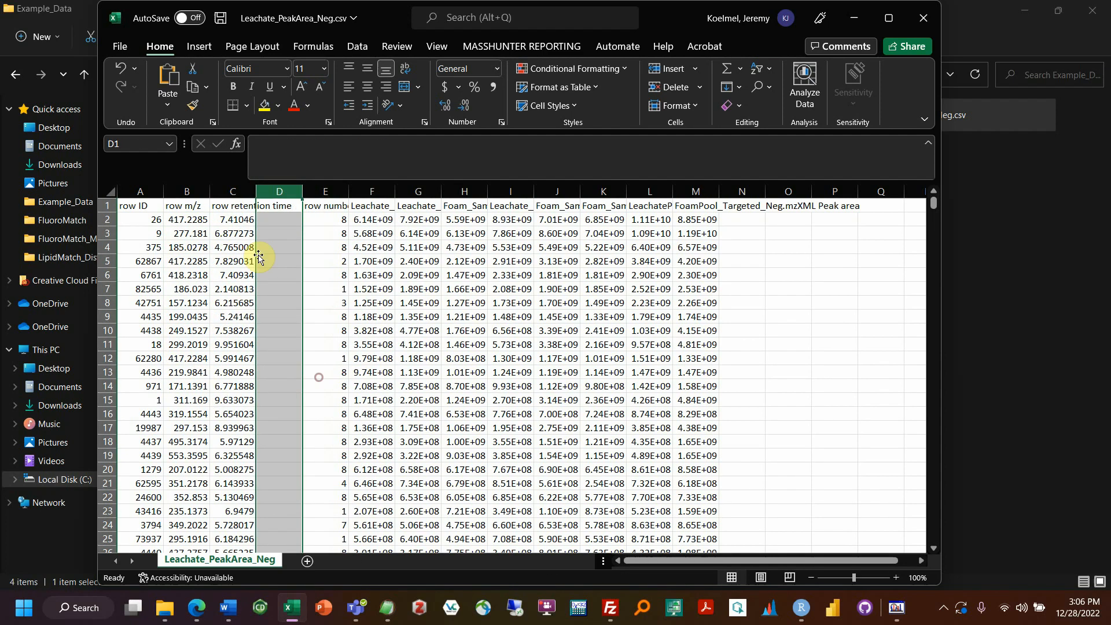
left_click(268, 227)
type("=")
left_click(232, 220)
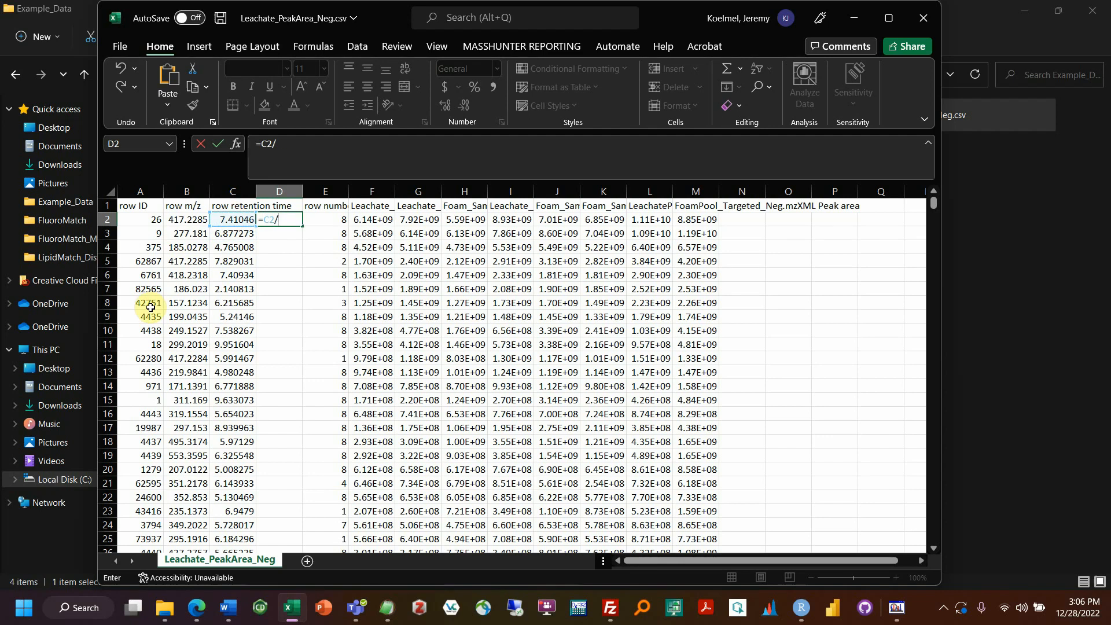
type("/60")
key("Return")
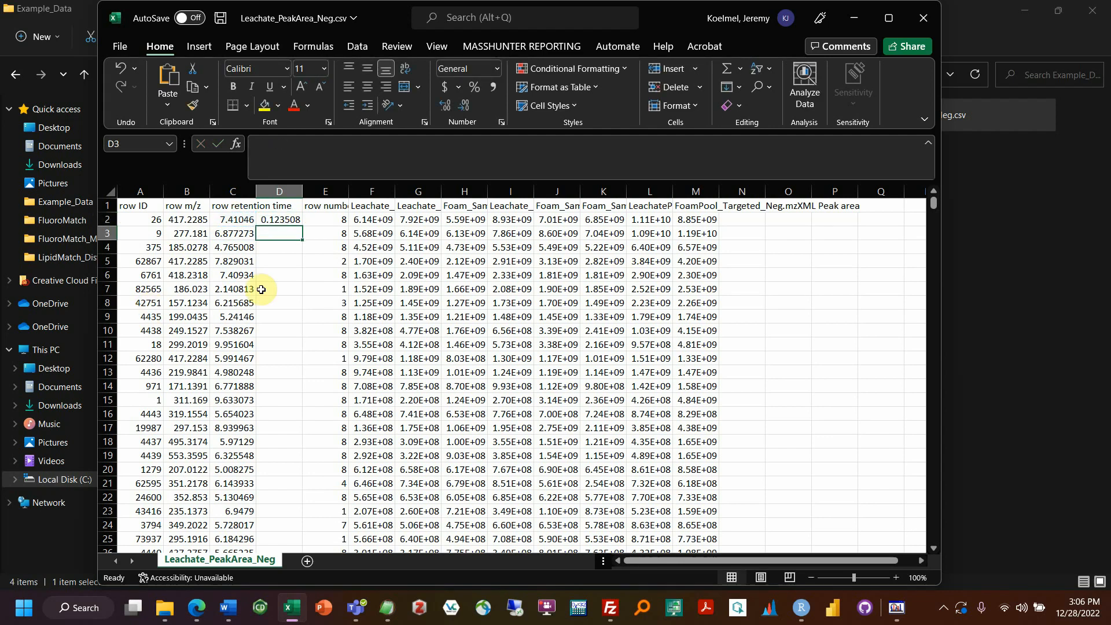
Step: Fill the formula down, paste the results as values over column C, and delete column D
left_click(279, 221)
double_click(302, 226)
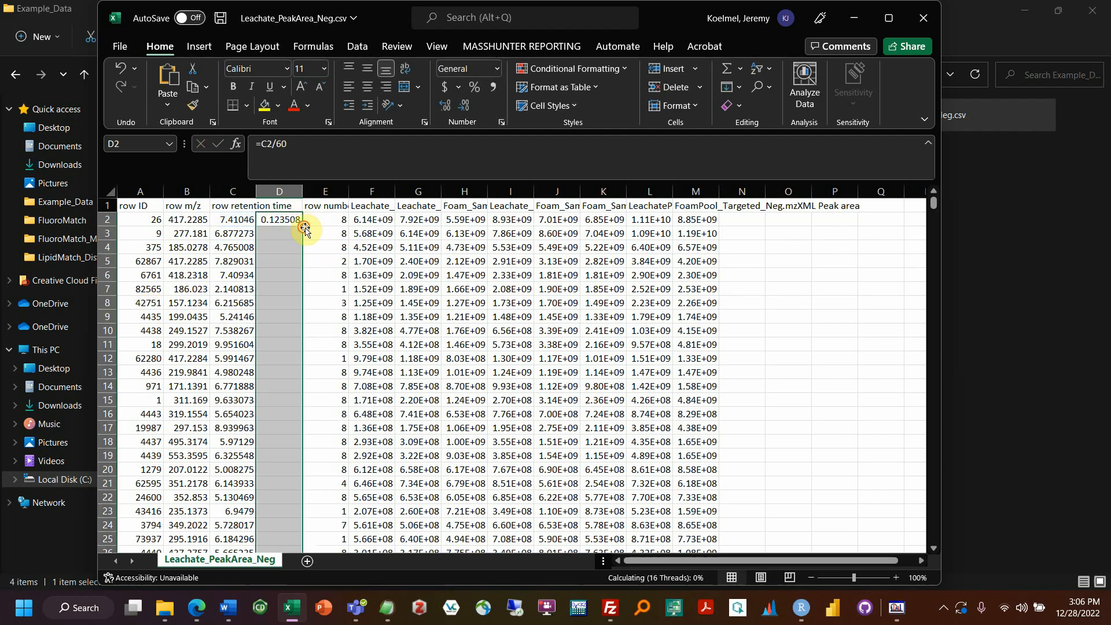
key("ctrl+c")
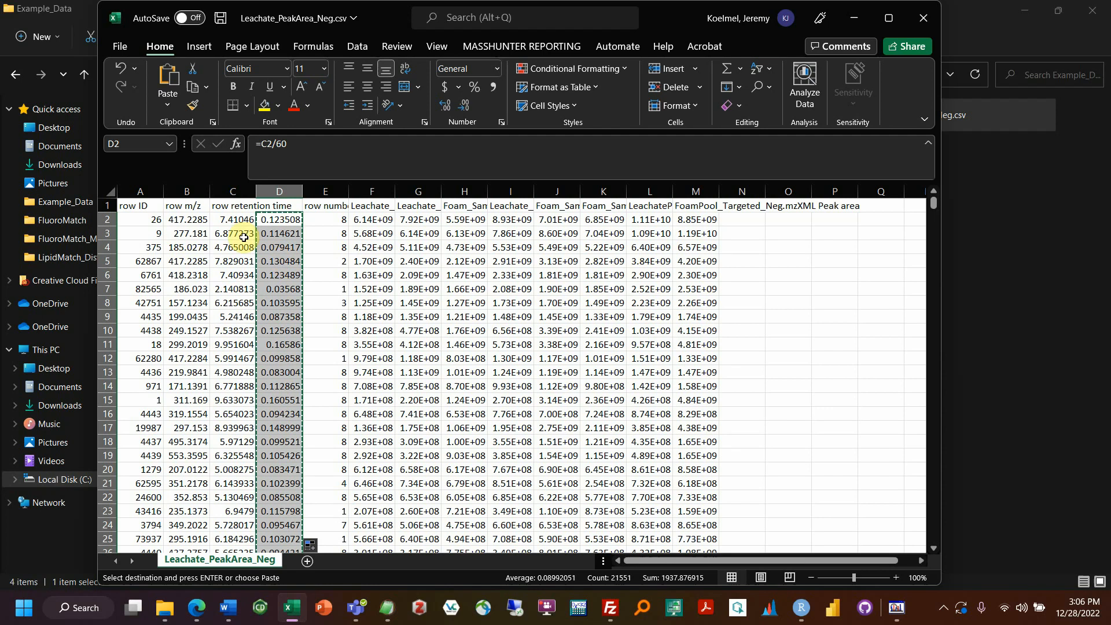
right_click(232, 220)
left_click(288, 250)
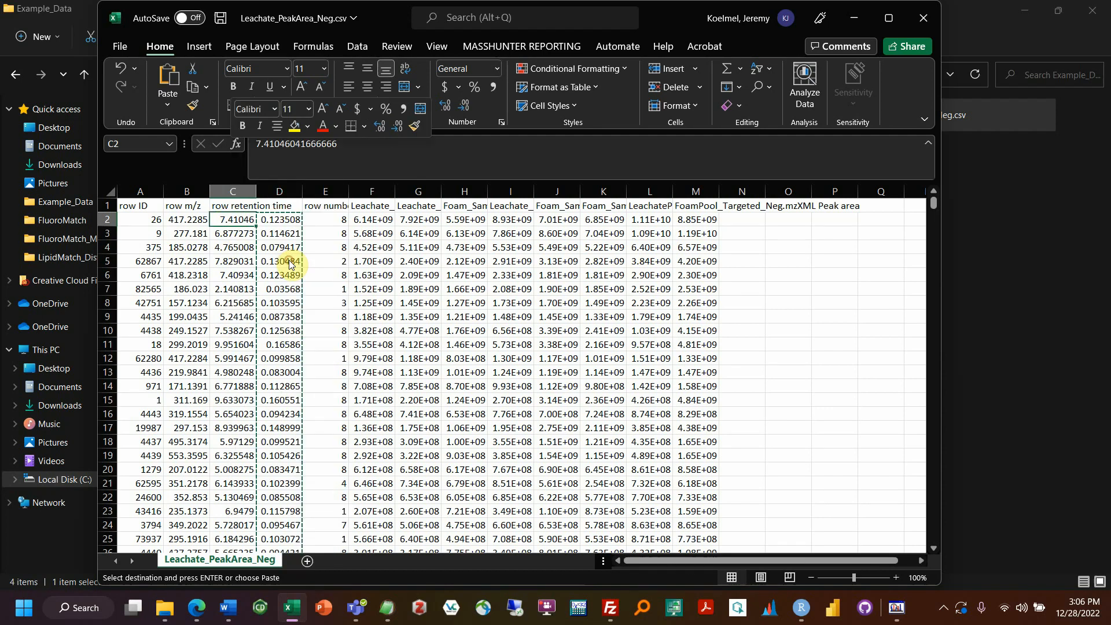
left_click(280, 191)
right_click(278, 230)
left_click(318, 395)
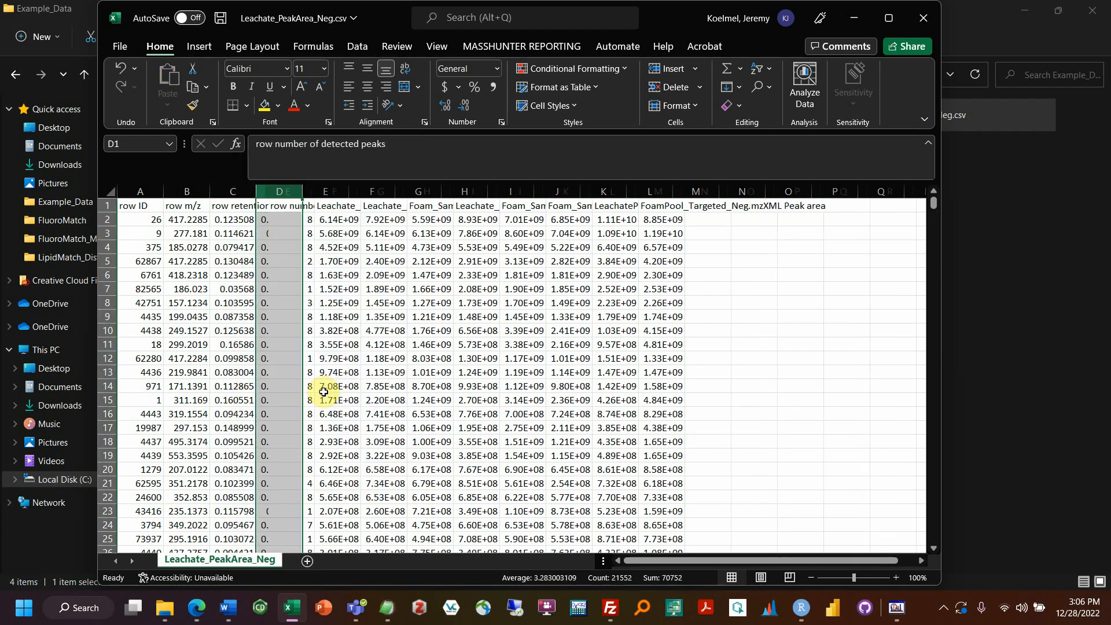
left_click(212, 289)
Step: Insert a blank column C between row m/z and row retention time
left_click(232, 191)
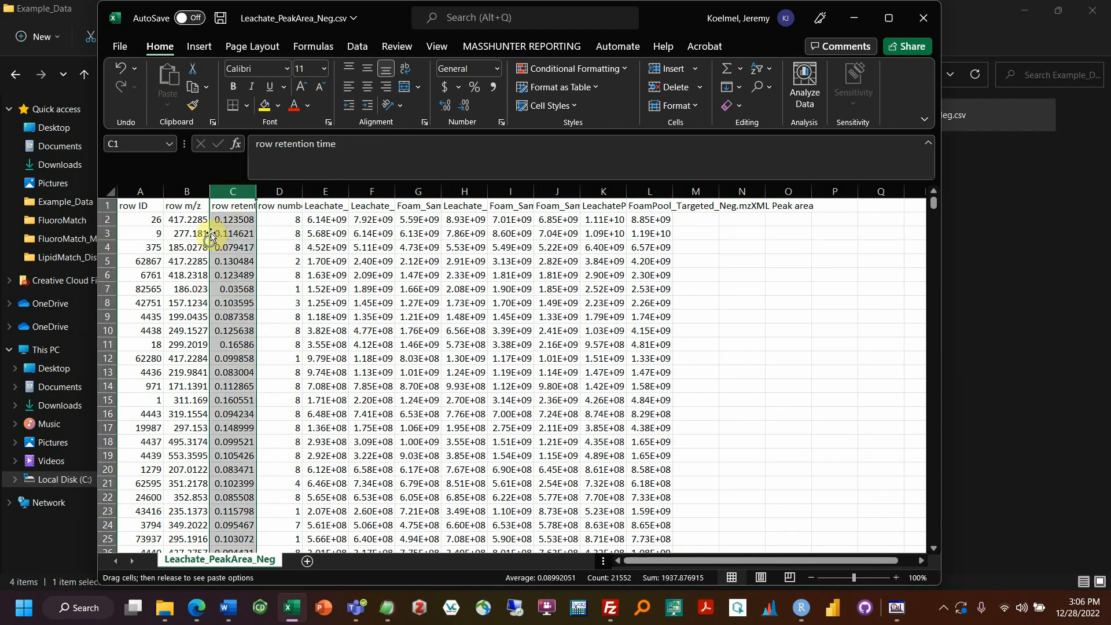
right_click(217, 237)
left_click(257, 390)
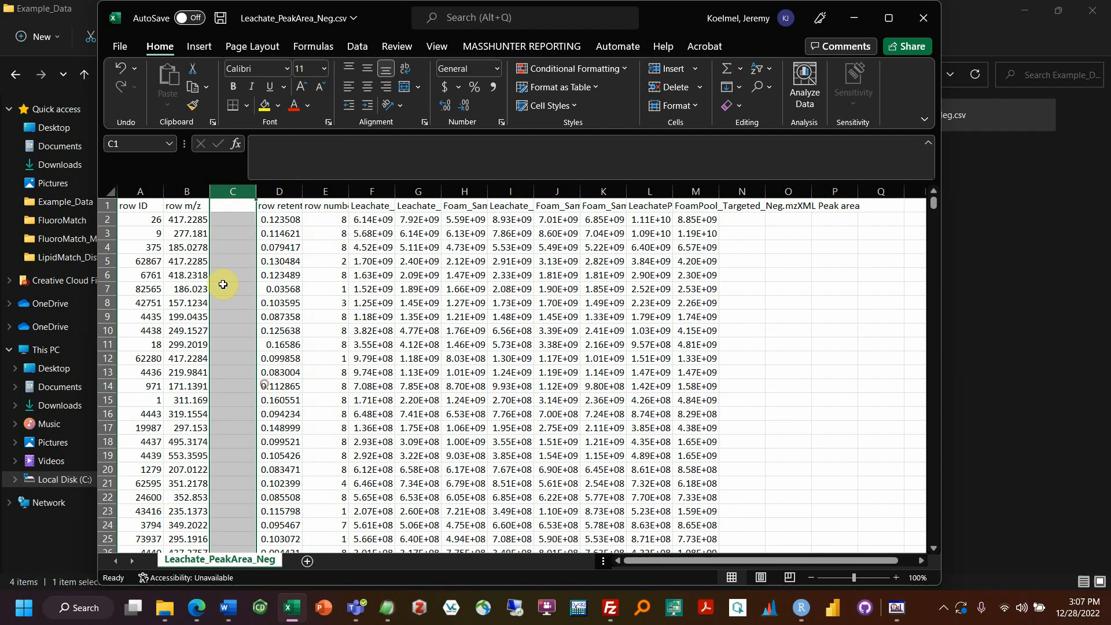
left_click(177, 207)
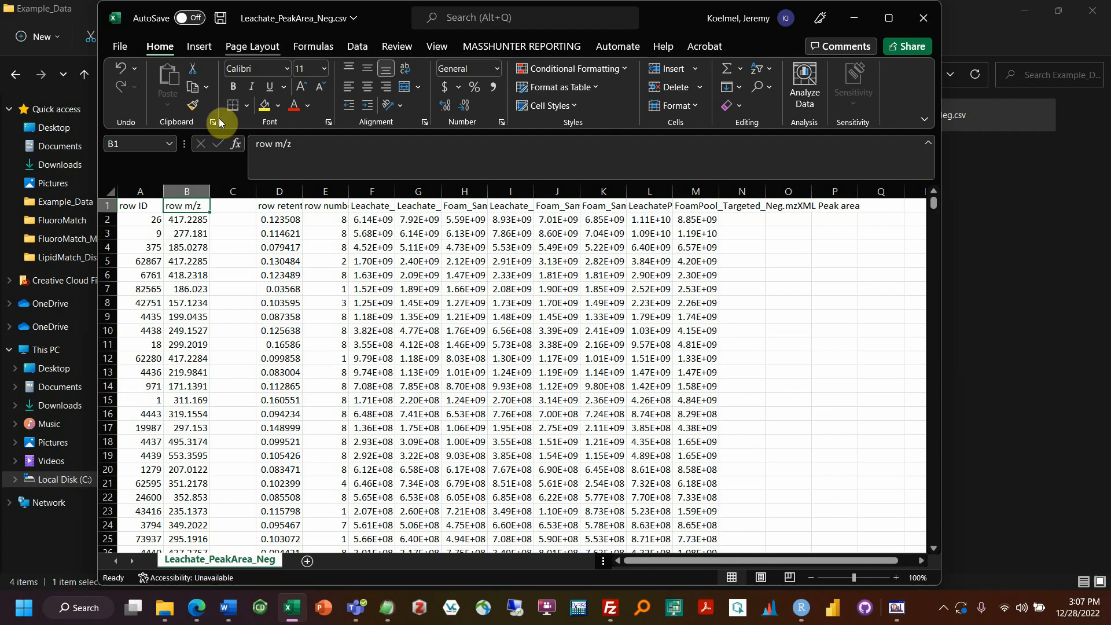
left_click(226, 222)
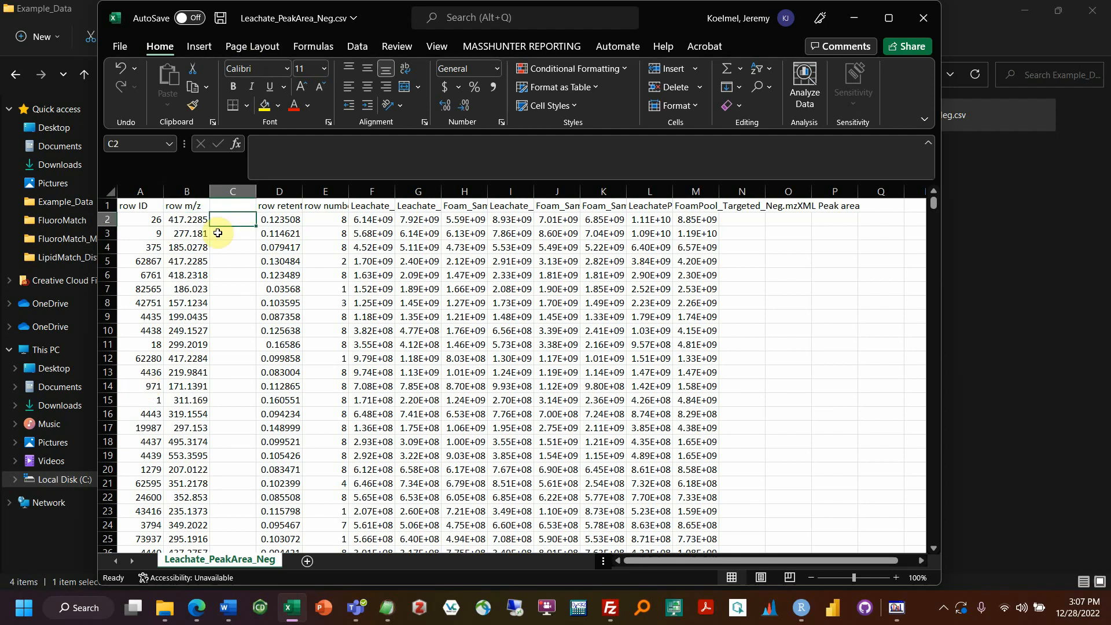
Step: Fill =B2-1.00783+0.00055 down column C, paste as values over row m/z, then delete column C
type("=")
left_click(200, 220)
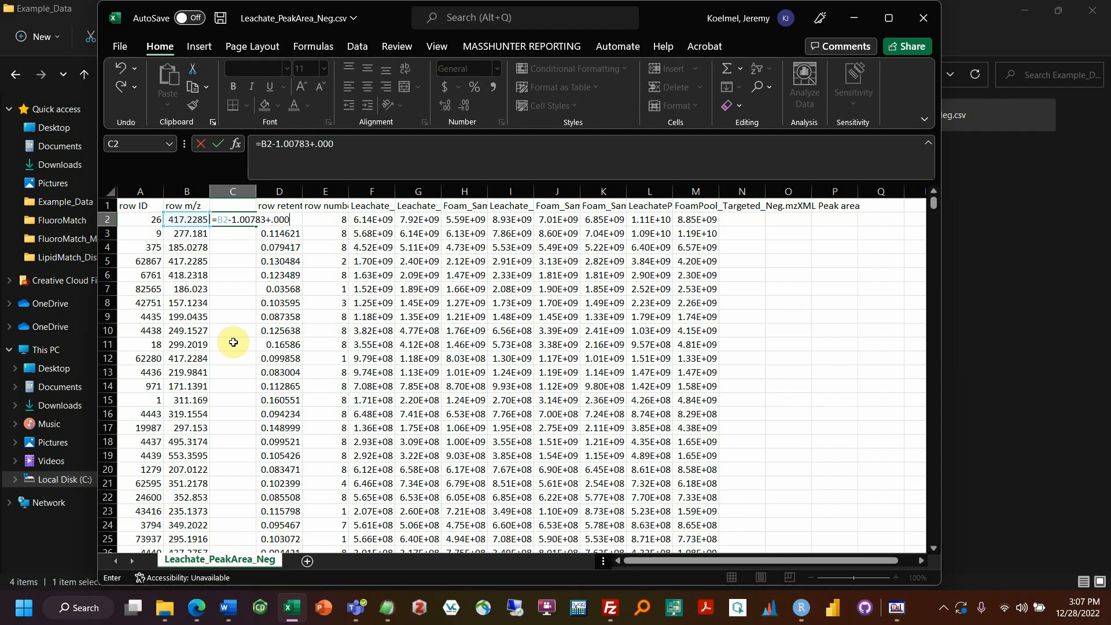
key("ctrl+Return")
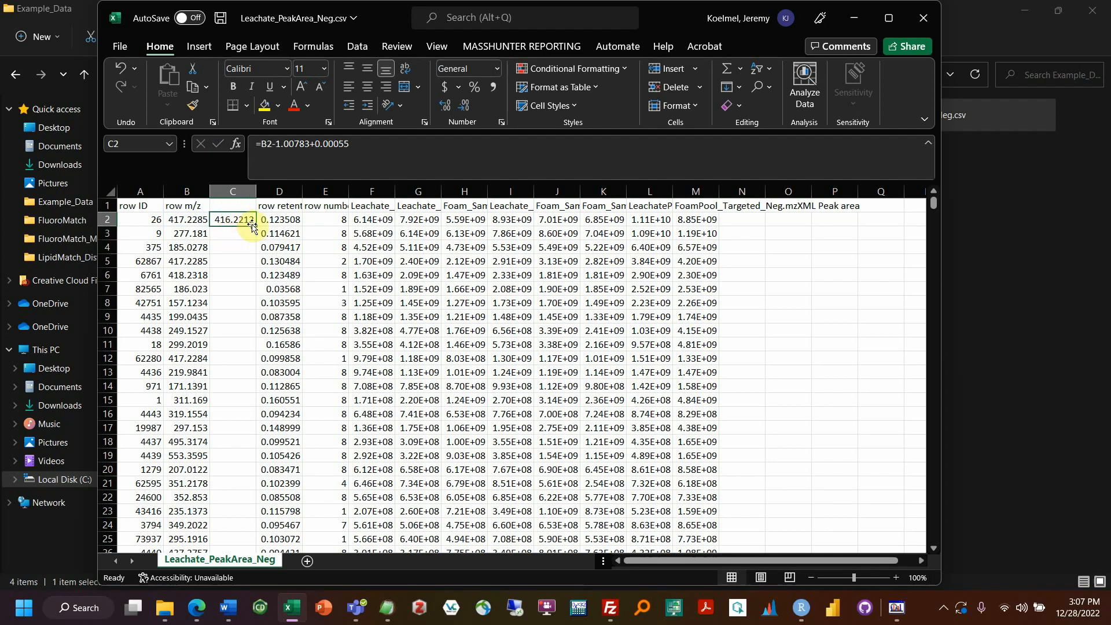
double_click(254, 227)
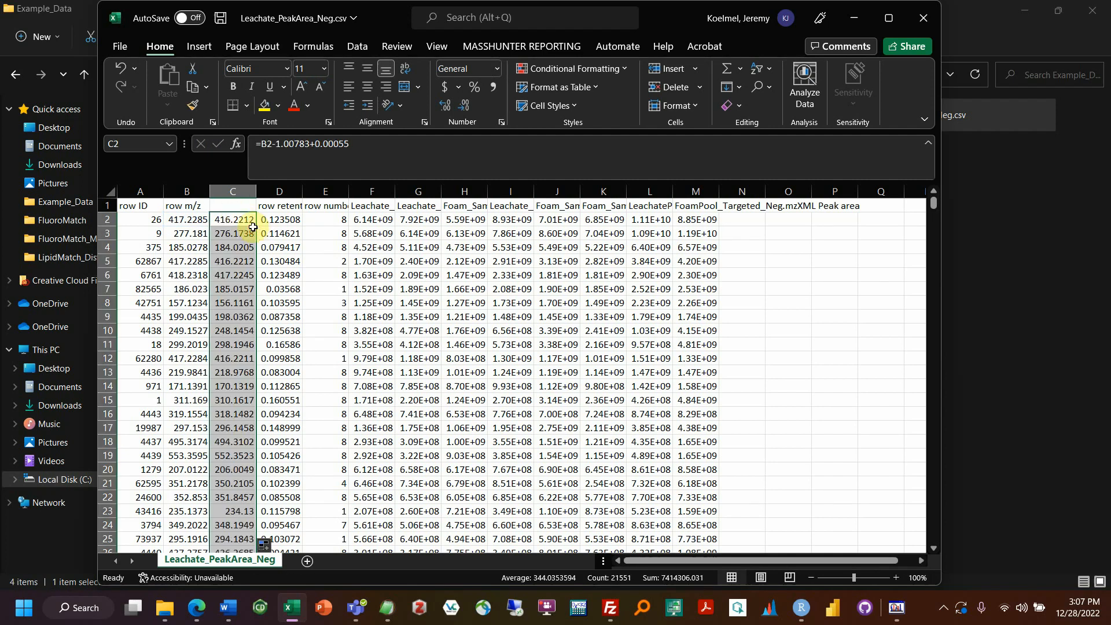
key("ctrl+c")
right_click(186, 219)
left_click(246, 249)
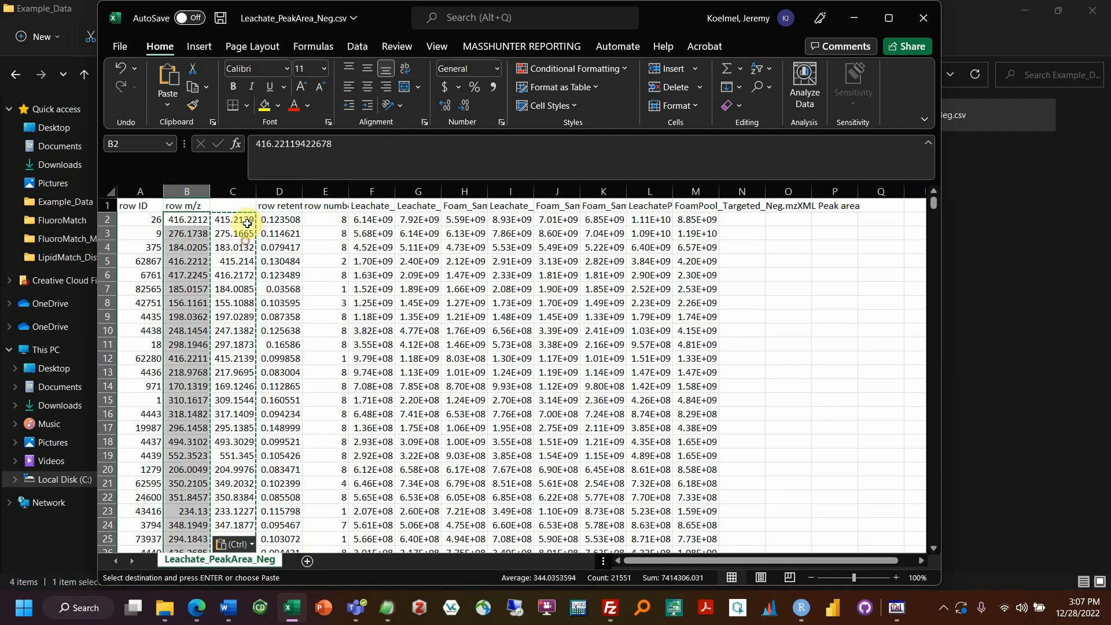
left_click(240, 192)
right_click(237, 221)
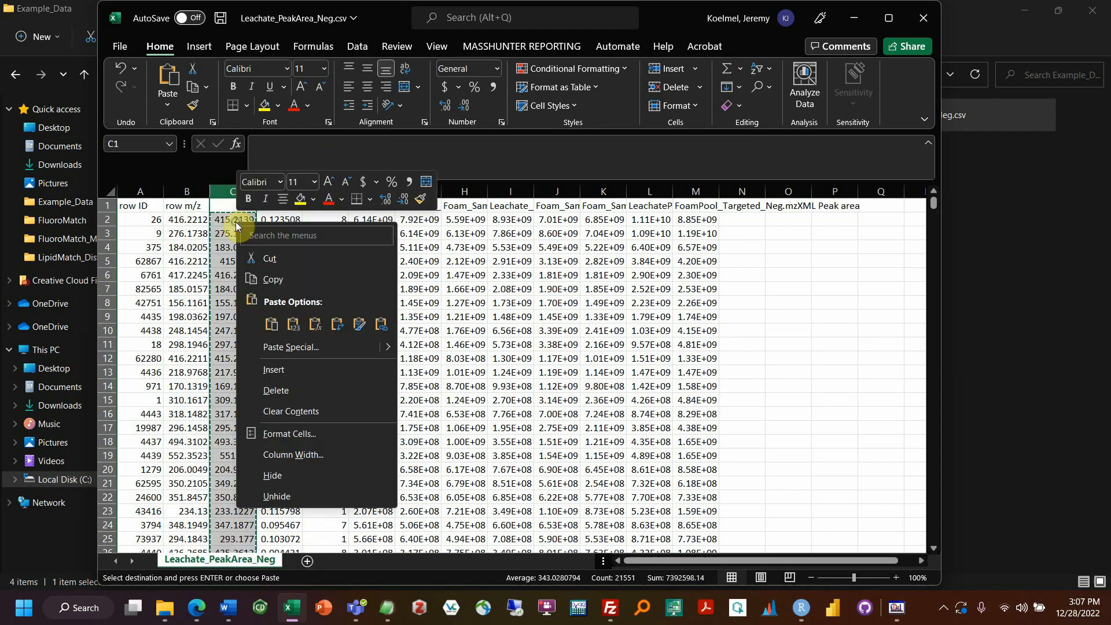
left_click(276, 390)
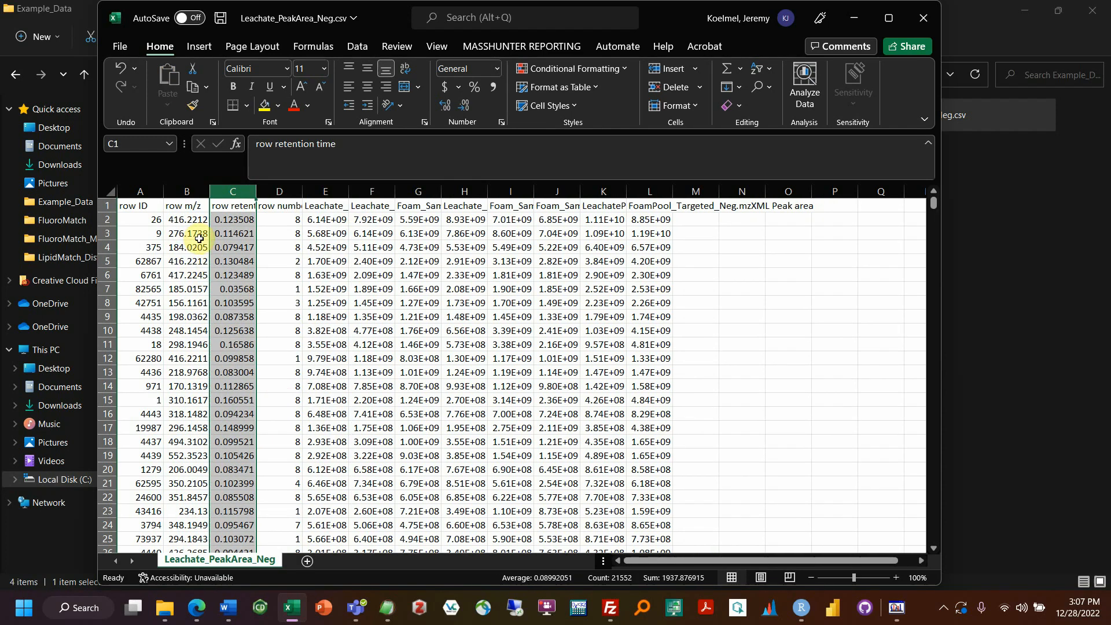
left_click(180, 231)
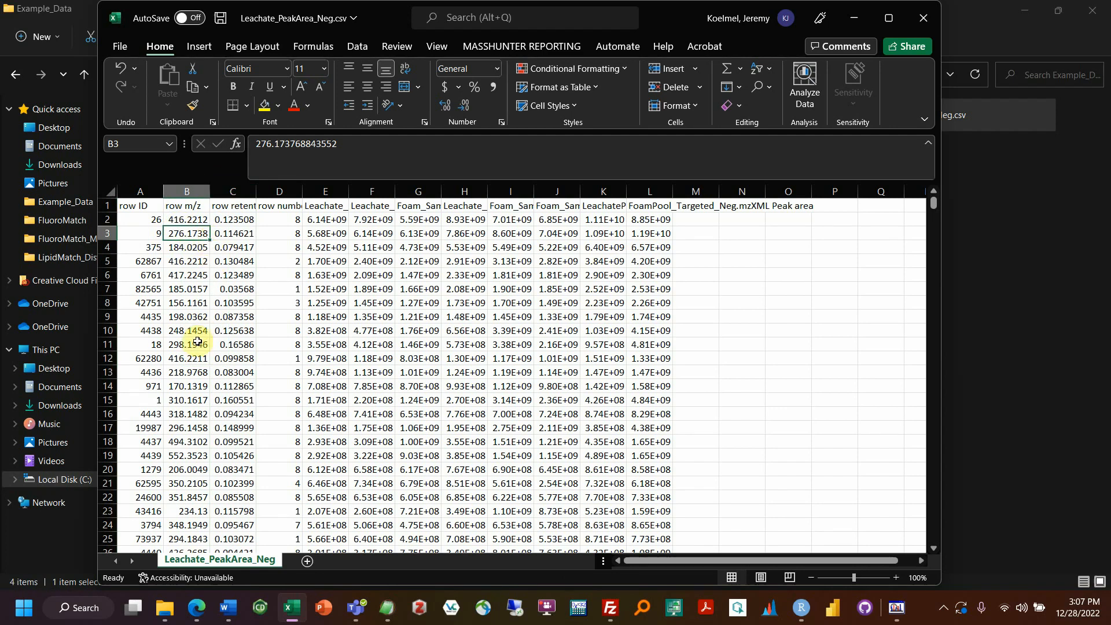
left_click(194, 206)
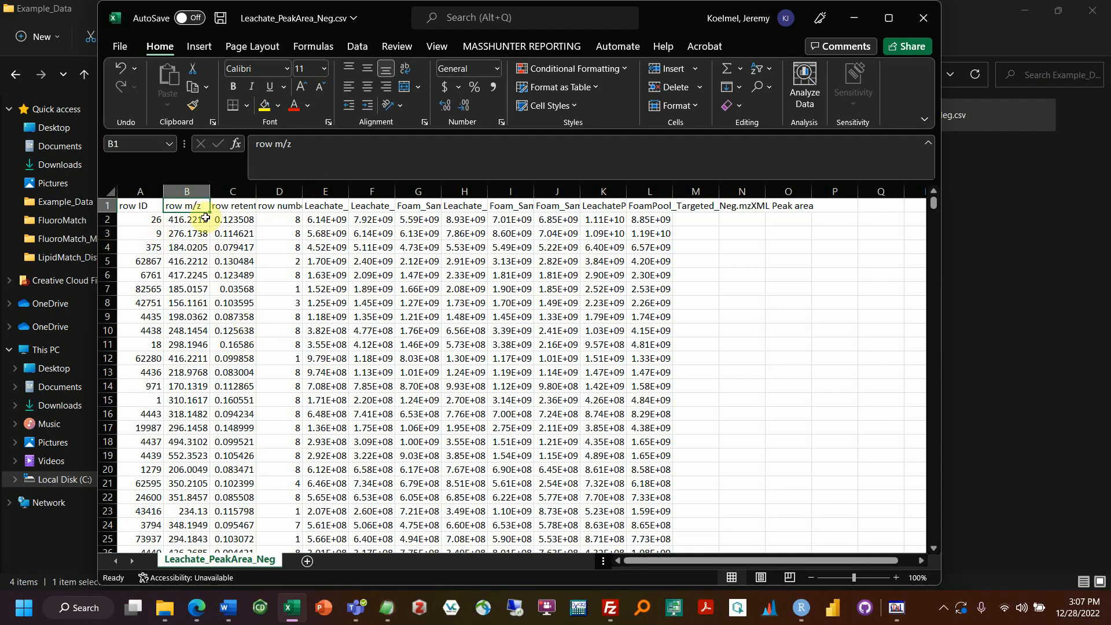
left_click(188, 220)
left_click(183, 206)
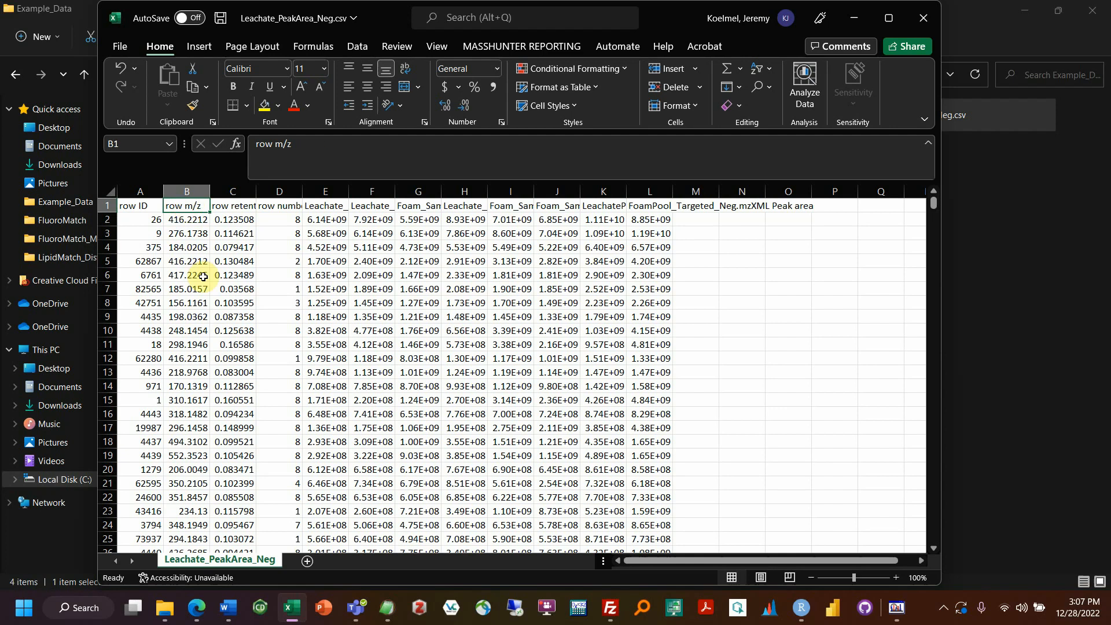
left_click(196, 222)
left_click(196, 247)
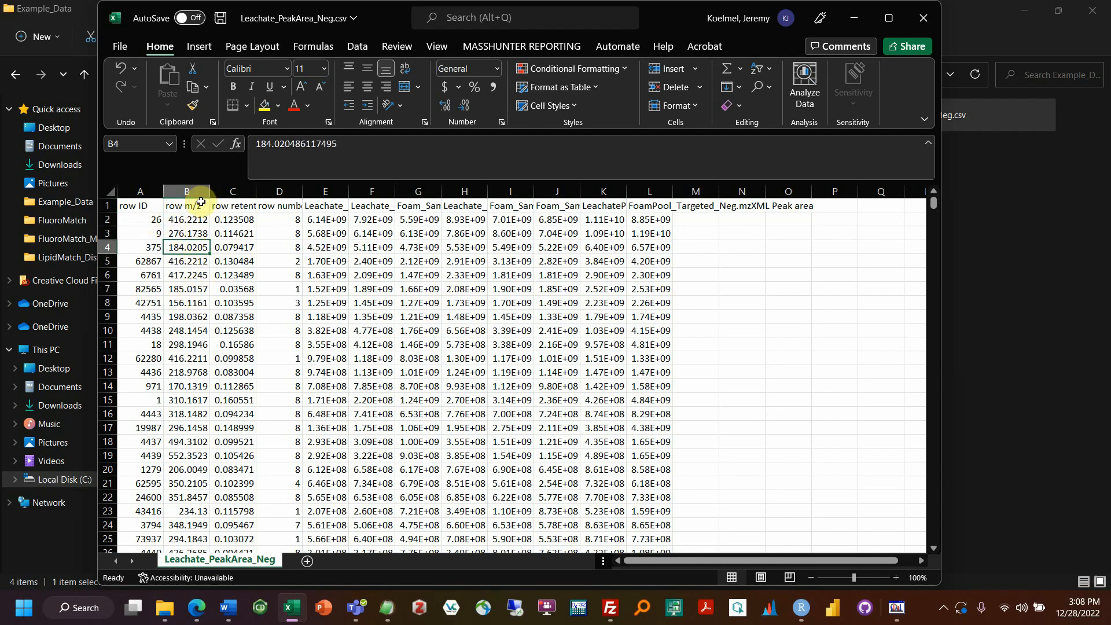
left_click(194, 183)
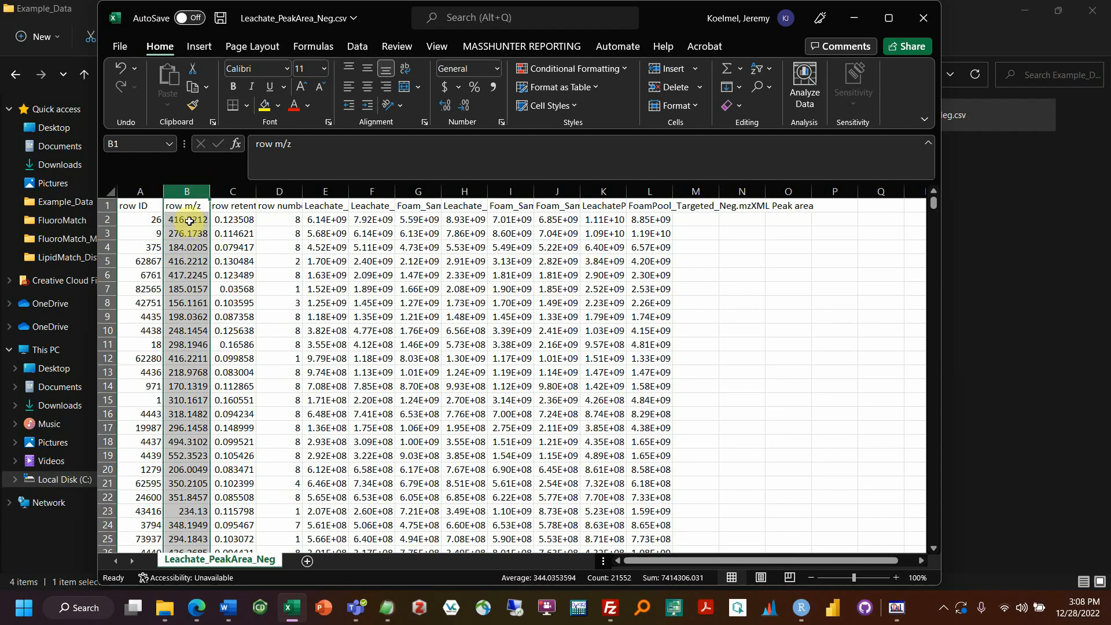
left_click(230, 190)
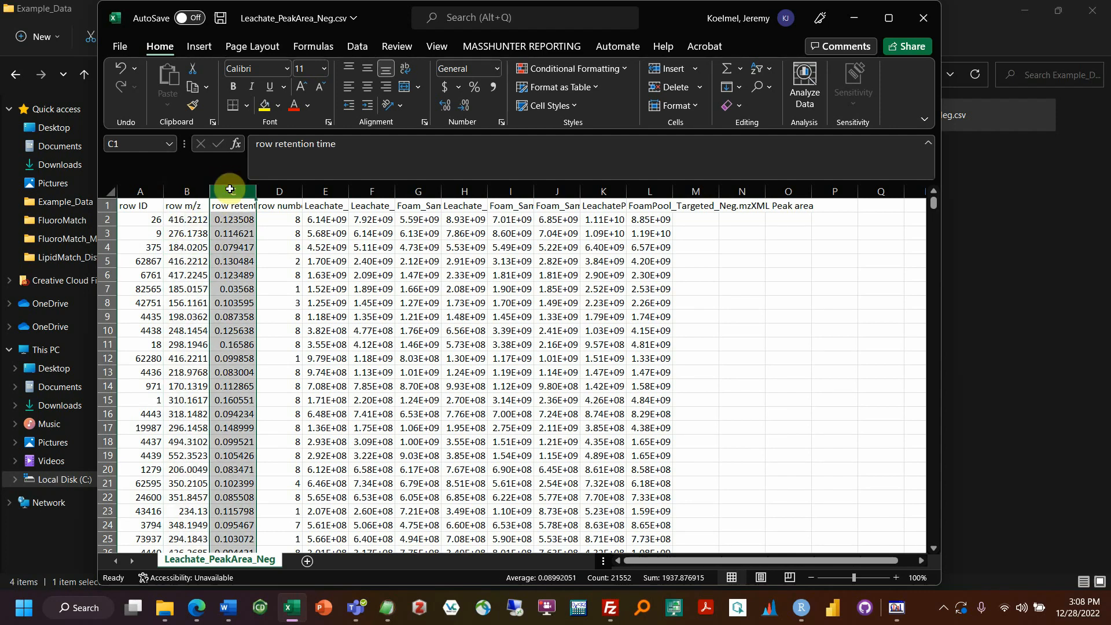
left_click(149, 205)
left_click(176, 206)
left_click(220, 206)
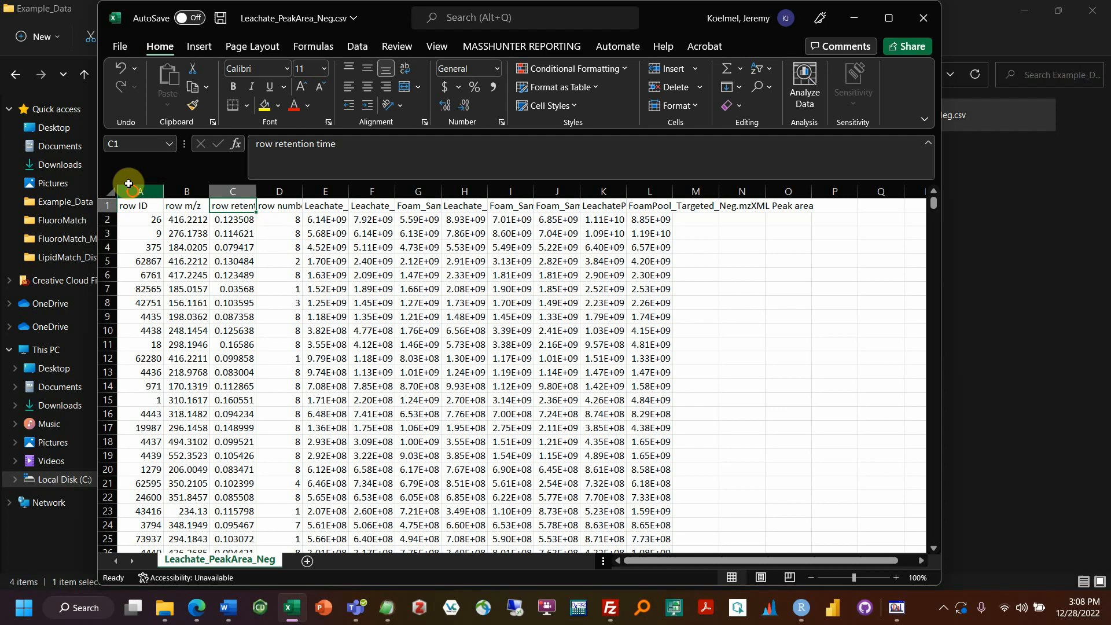
left_click_drag(129, 191, 394, 192)
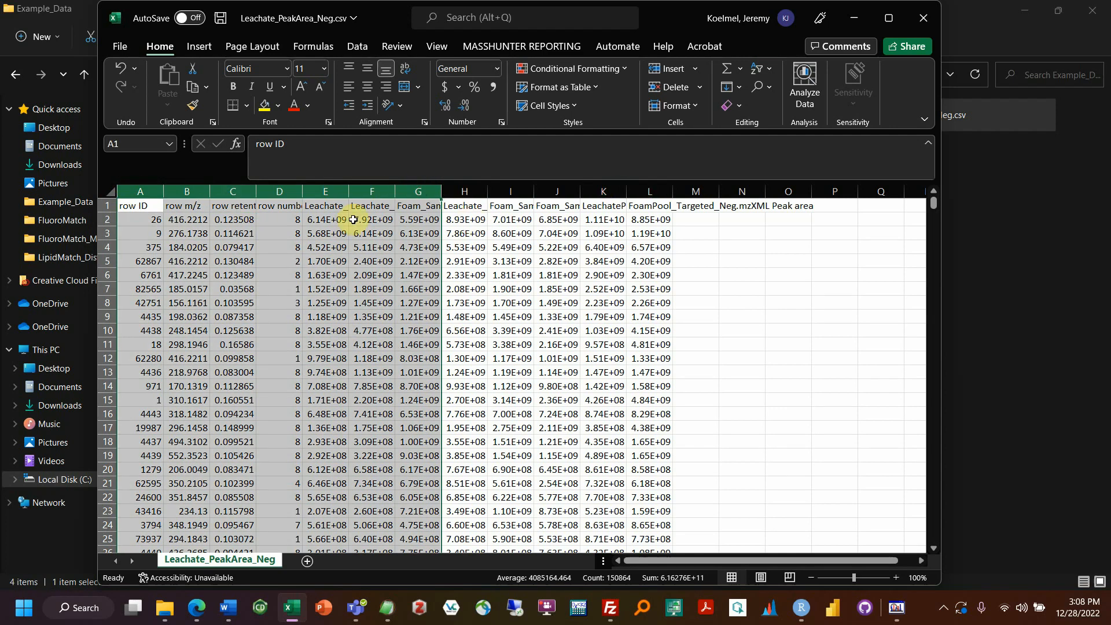
left_click(353, 219)
left_click(341, 219)
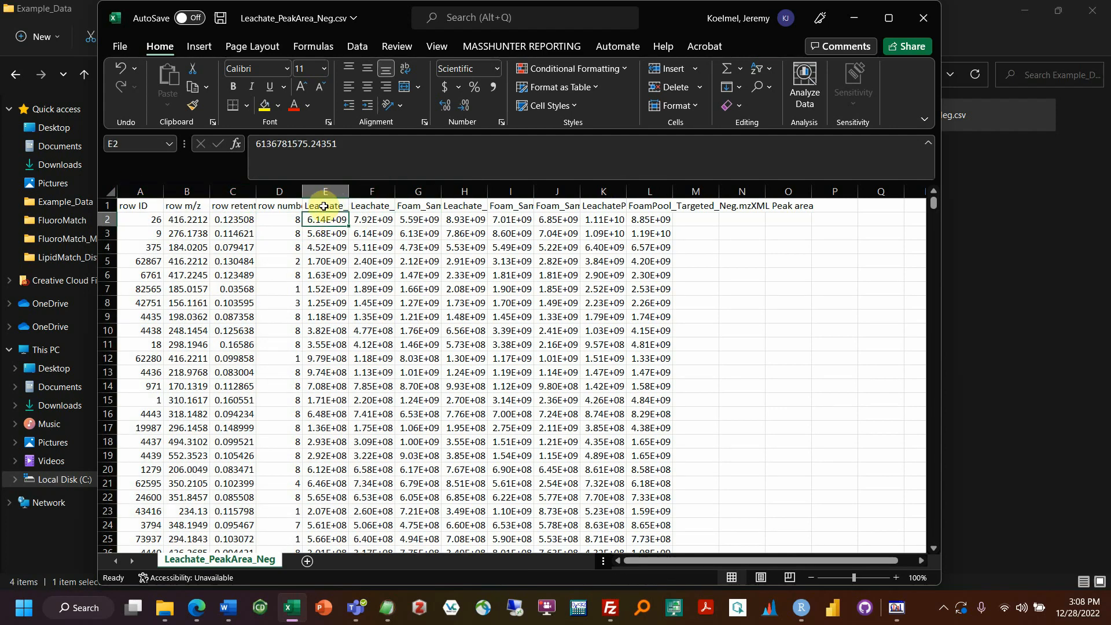
Step: Read the sample peak-area headers E1 through L1, ending at FoamPool_Targeted_Neg.mzXML Peak area
left_click_drag(324, 206, 634, 208)
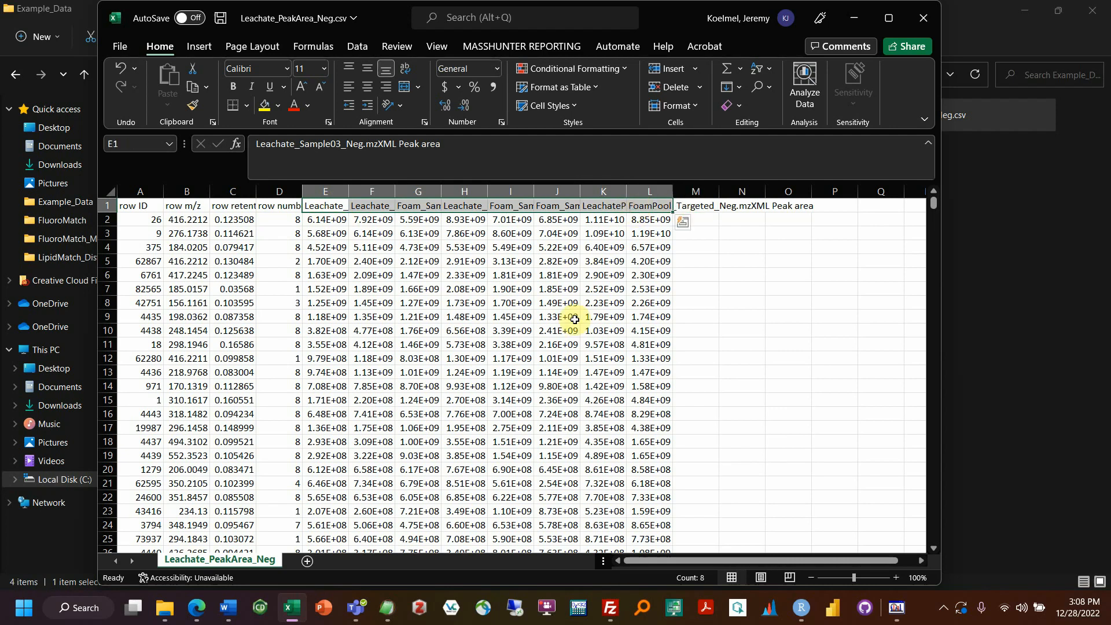
left_click(335, 206)
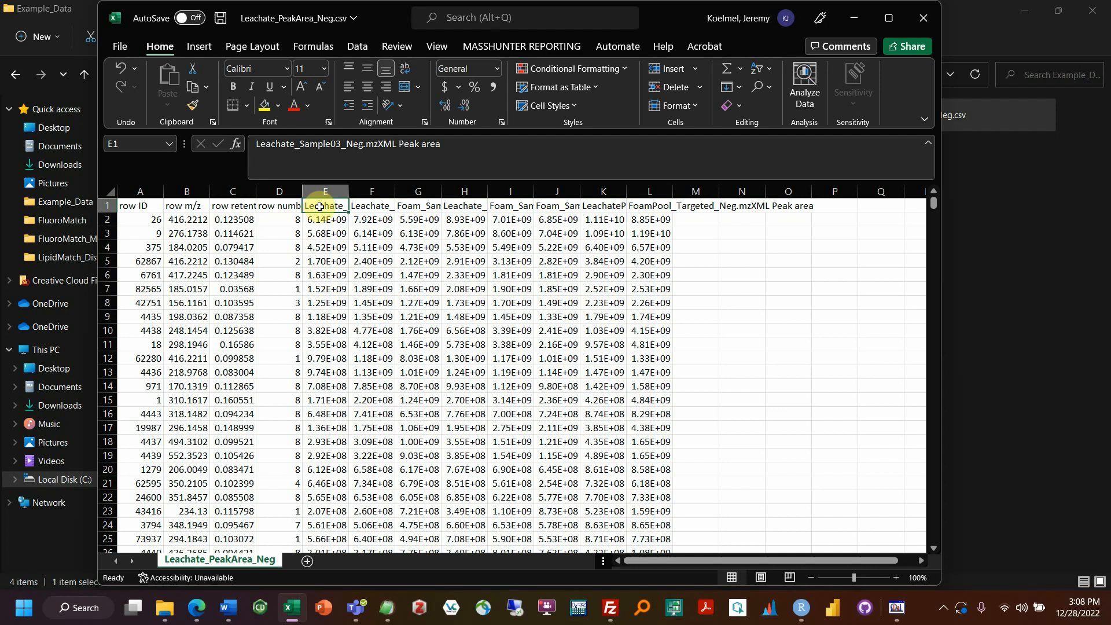
left_click(355, 207)
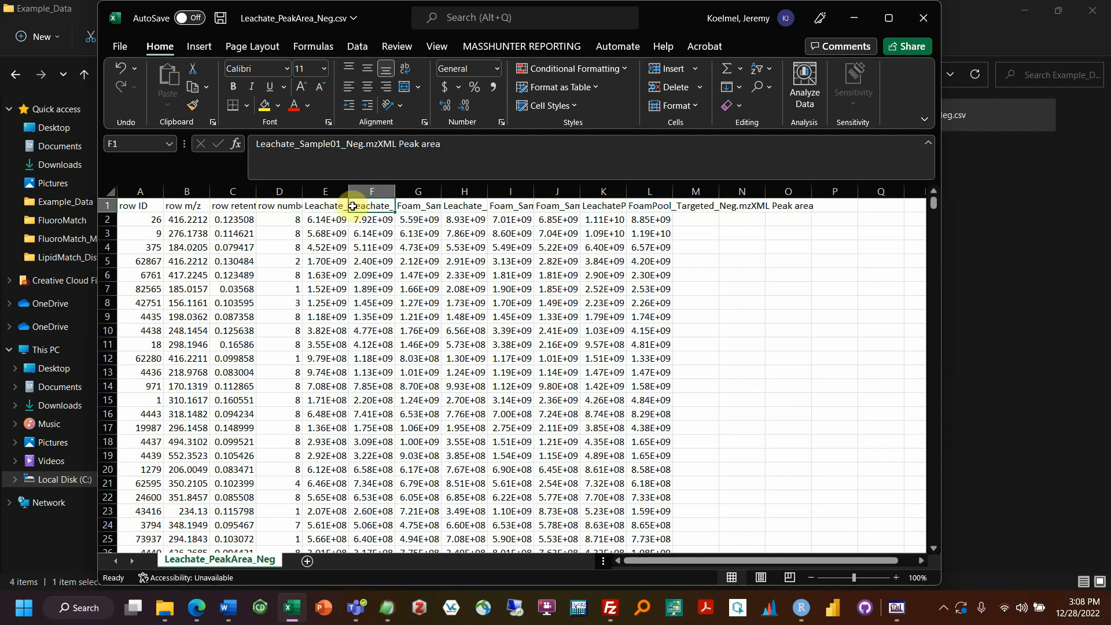
left_click(427, 207)
left_click(462, 206)
left_click(501, 206)
left_click(550, 207)
left_click(605, 207)
left_click(644, 207)
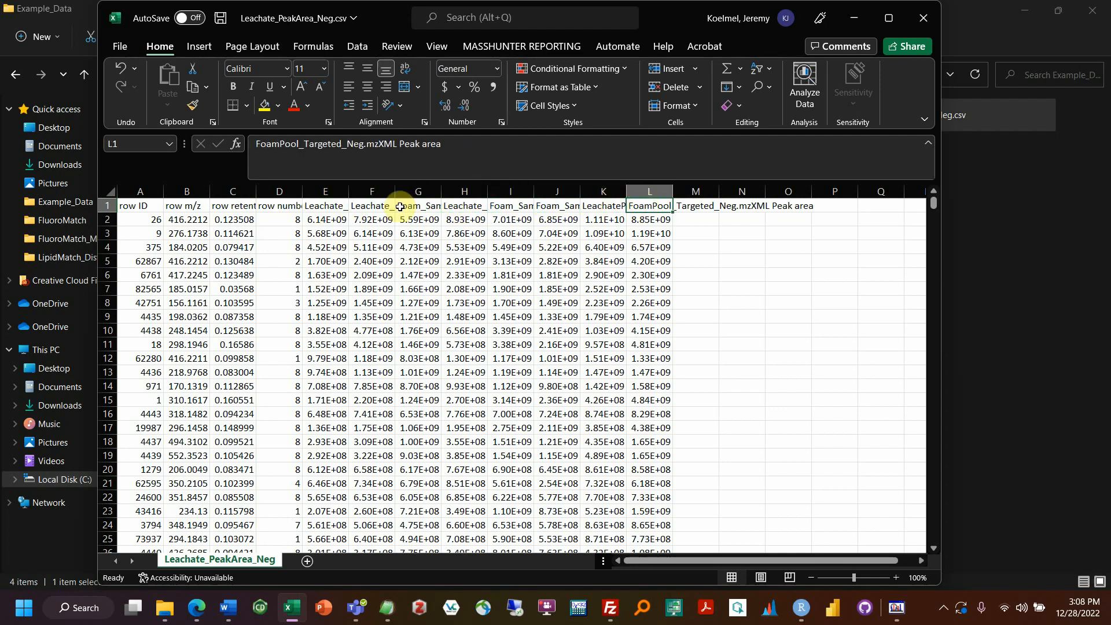
Step: Highlight the Leachate_ and Foam_ prefixes in the Sample03 headers, then bring Example_Data forward
left_click(323, 205)
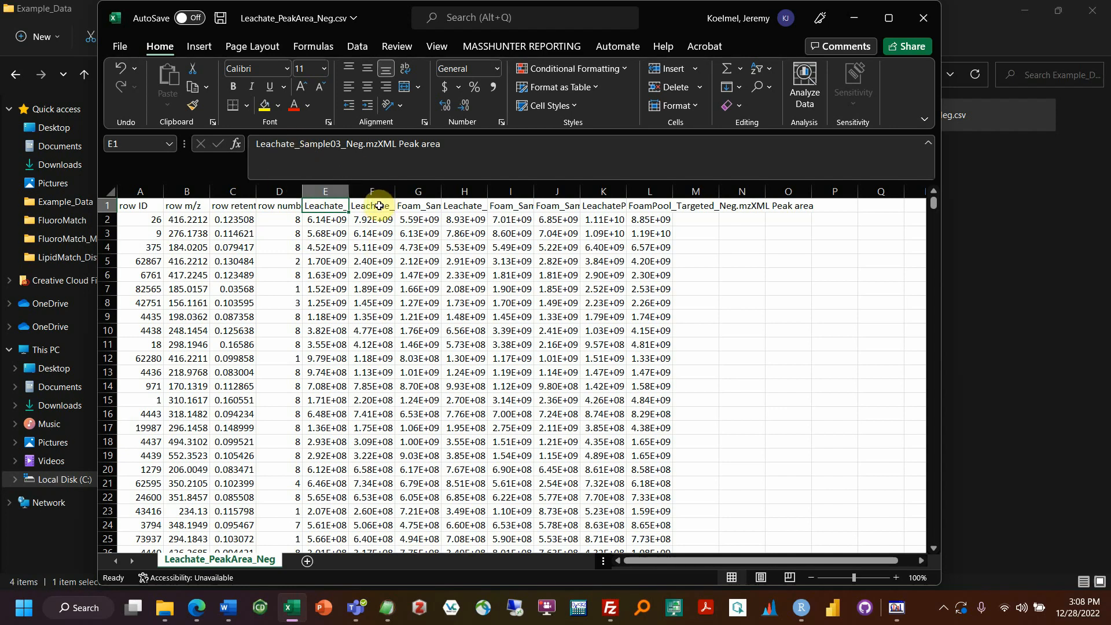
left_click(414, 206)
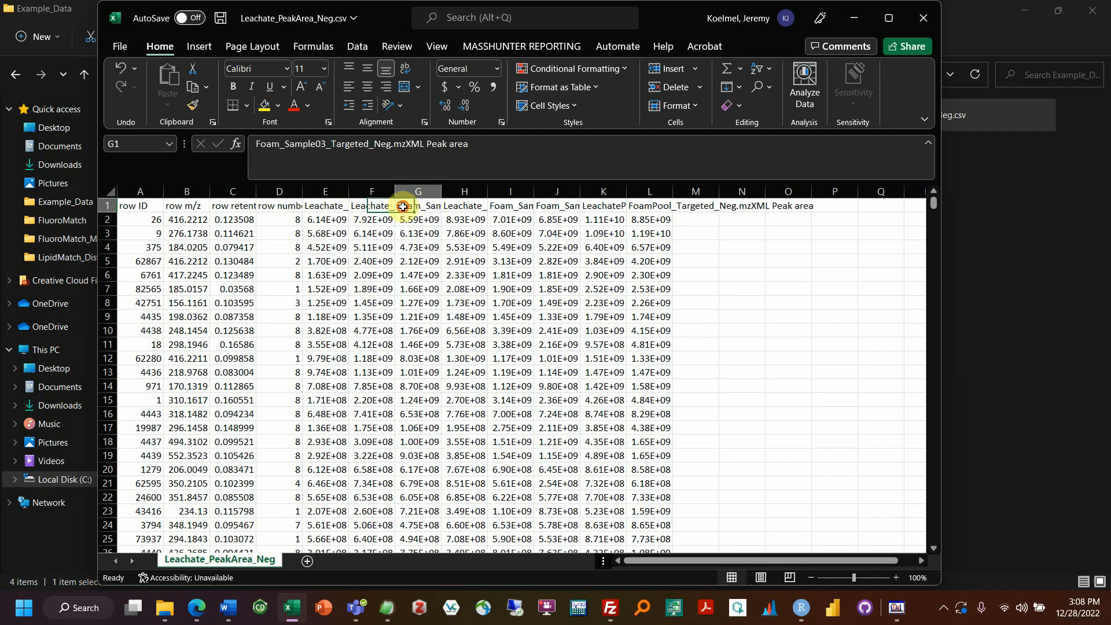
left_click(338, 206)
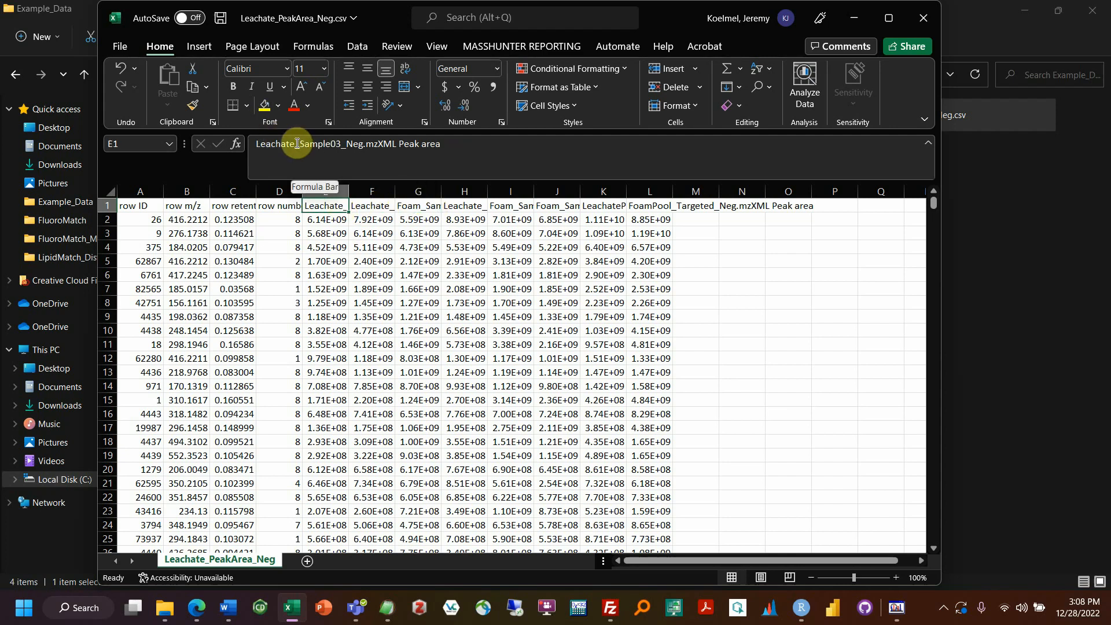
left_click_drag(300, 145, 256, 145)
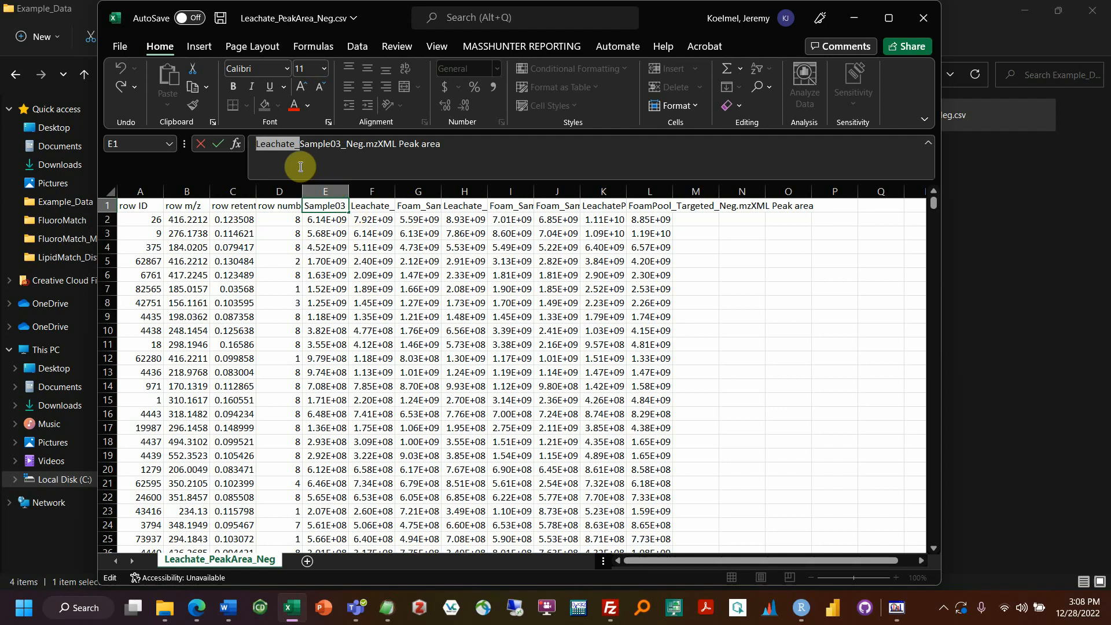
left_click(405, 204)
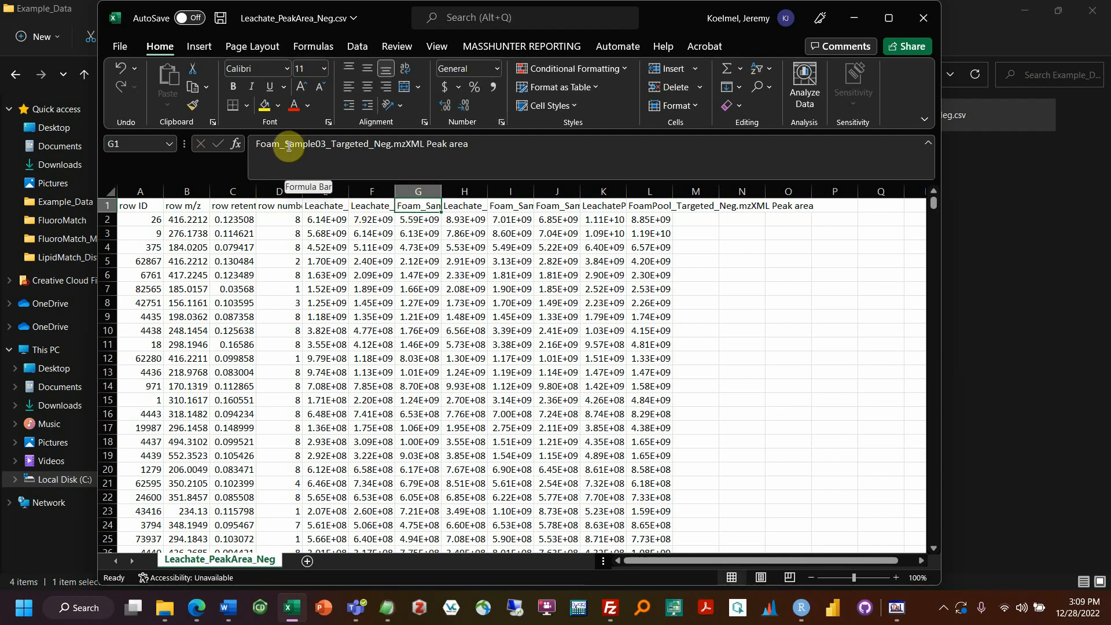
left_click_drag(286, 144, 239, 145)
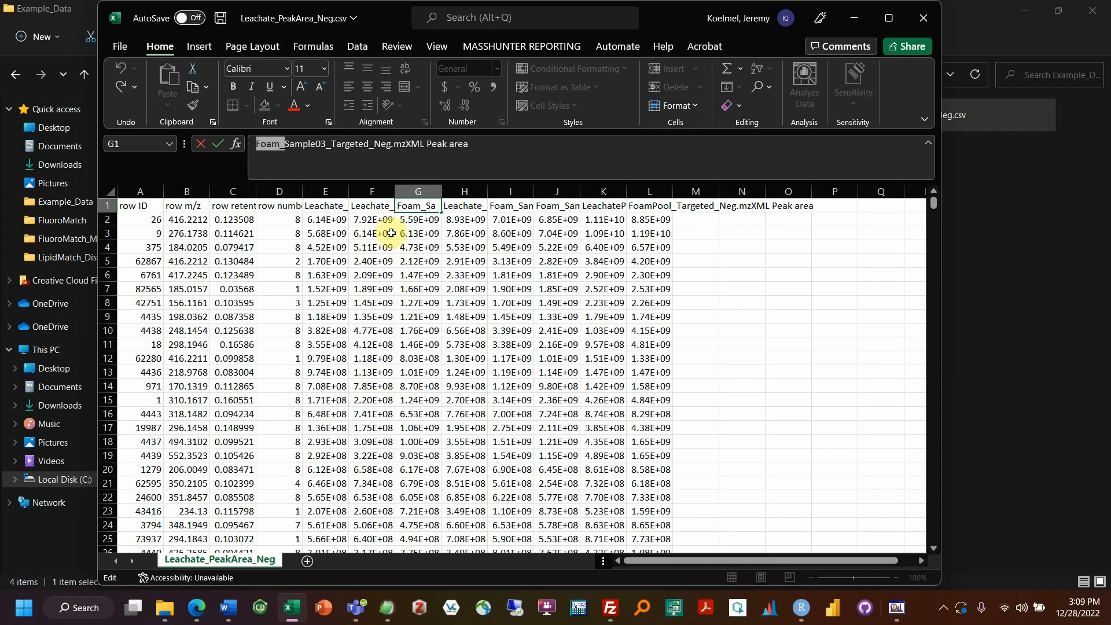
left_click(504, 206)
left_click(571, 206)
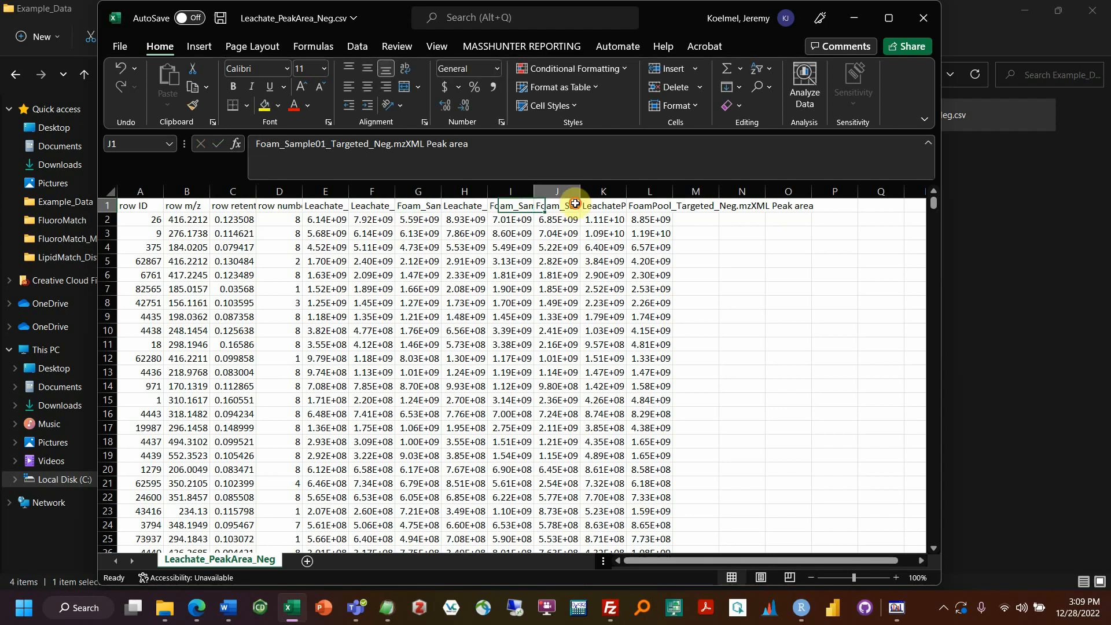
left_click_drag(388, 18, 649, 24)
left_click(302, 153)
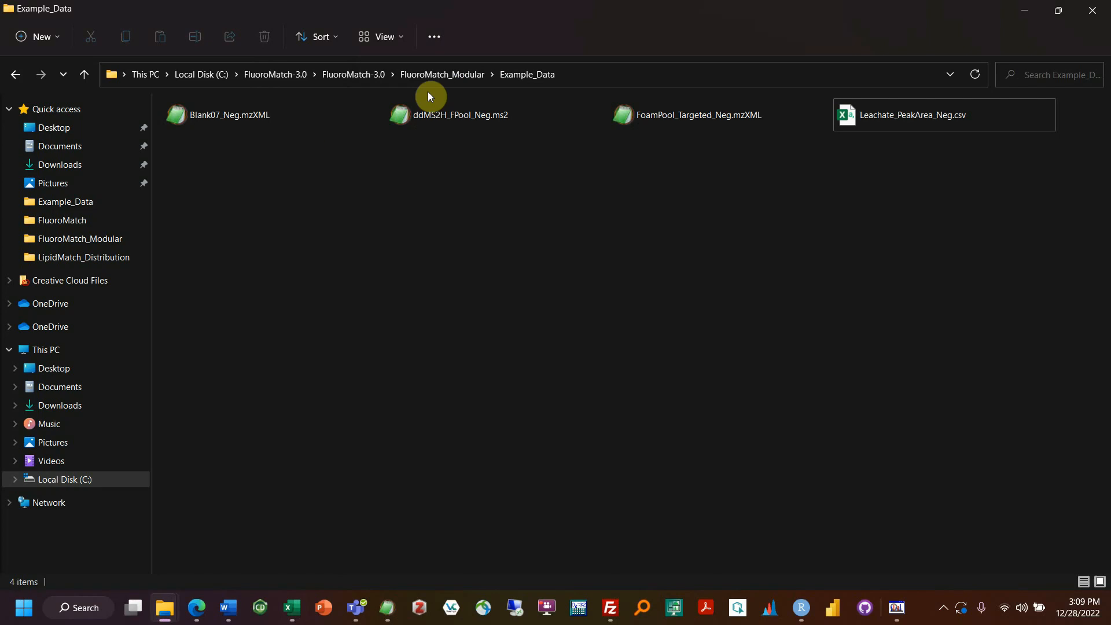
Step: Open ExamplesFiles > Groupings.csv and check that A1:A2 hold Leachate_ and Foam_
left_click(442, 74)
left_click(366, 74)
double_click(235, 127)
double_click(192, 127)
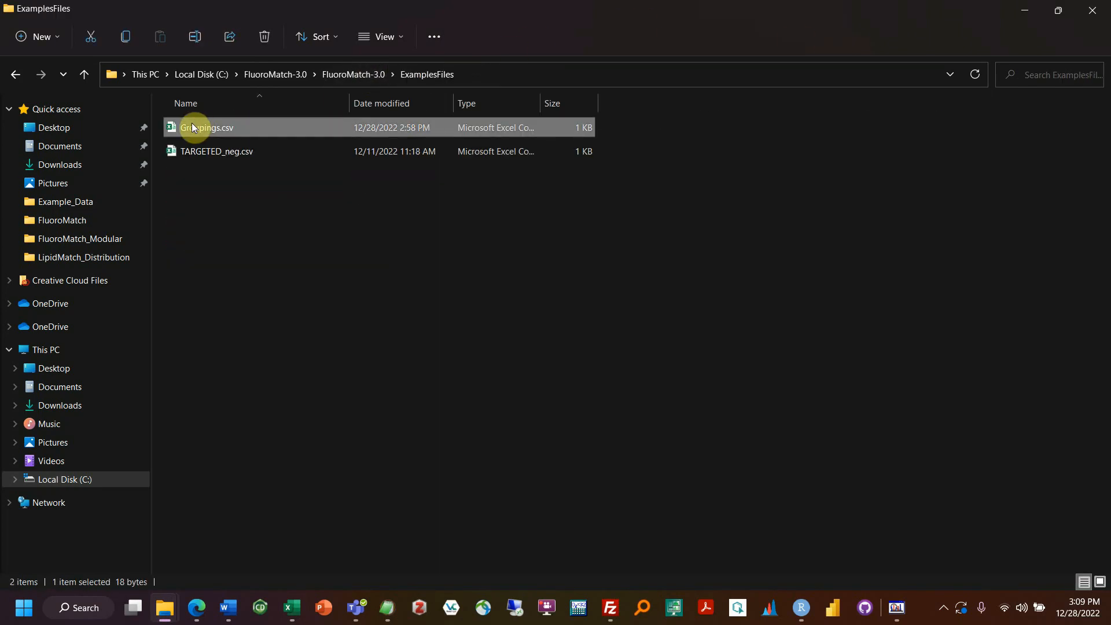
left_click(502, 239)
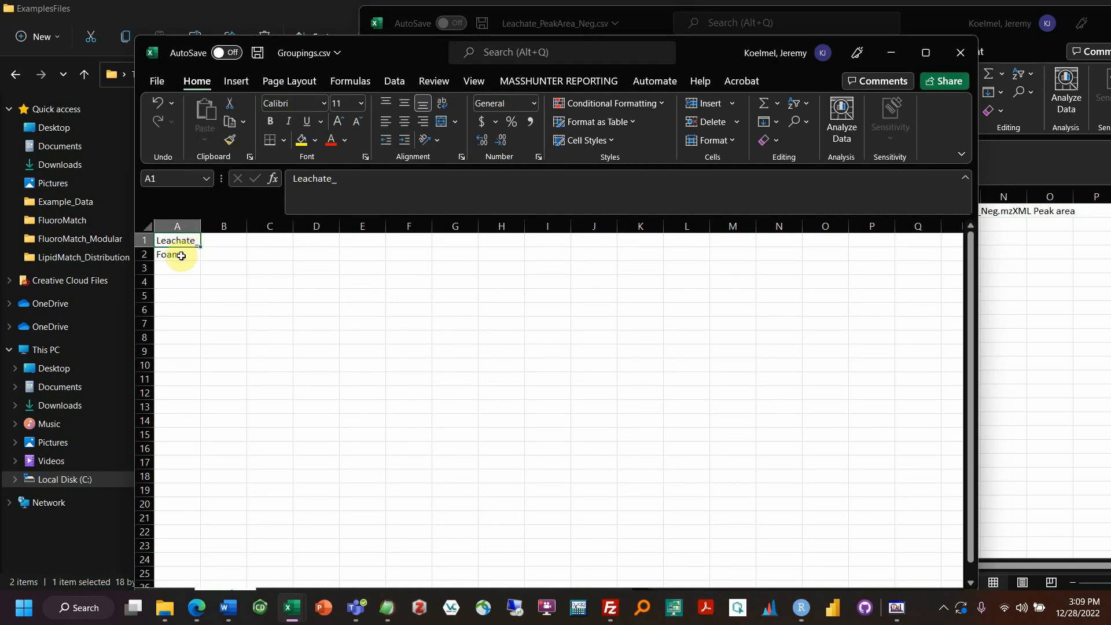
left_click(182, 256)
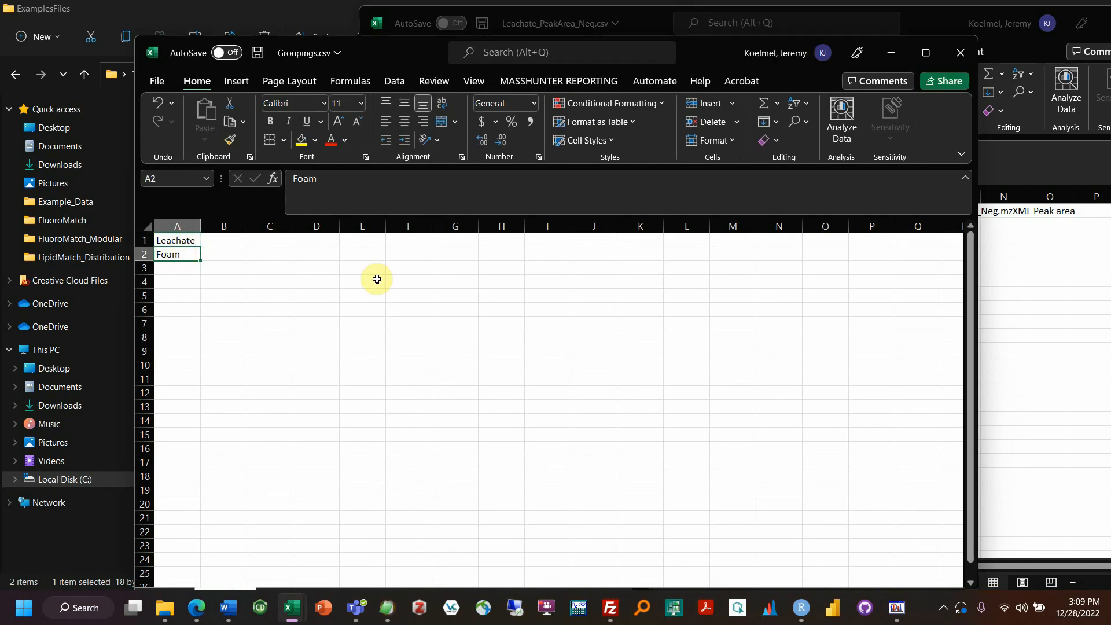
left_click(179, 271)
left_click(175, 282)
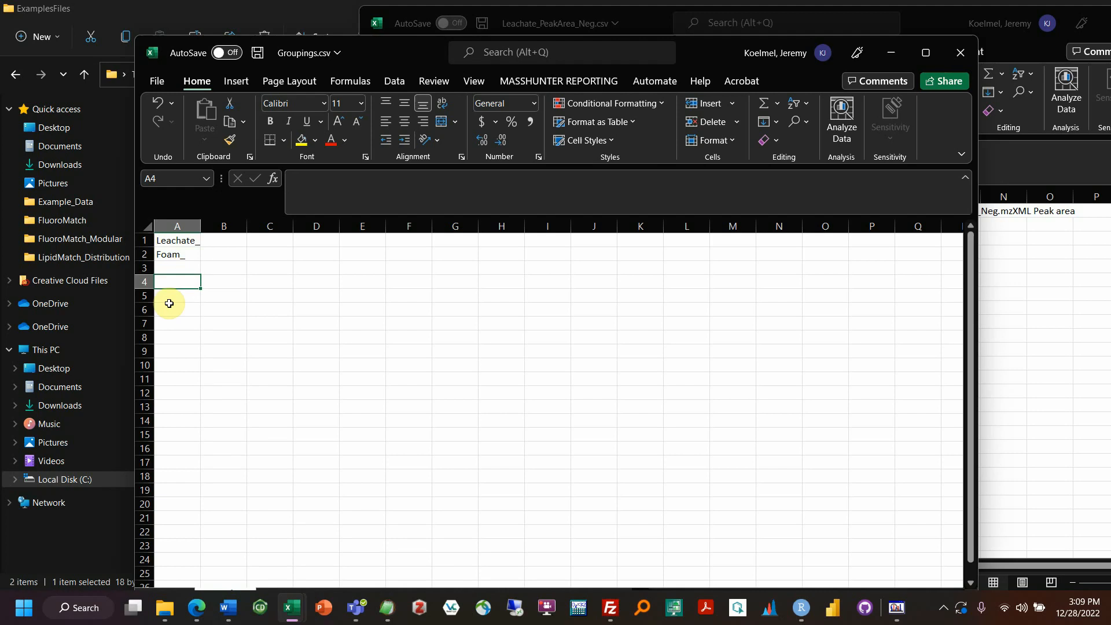
left_click_drag(190, 244, 191, 255)
left_click(182, 296)
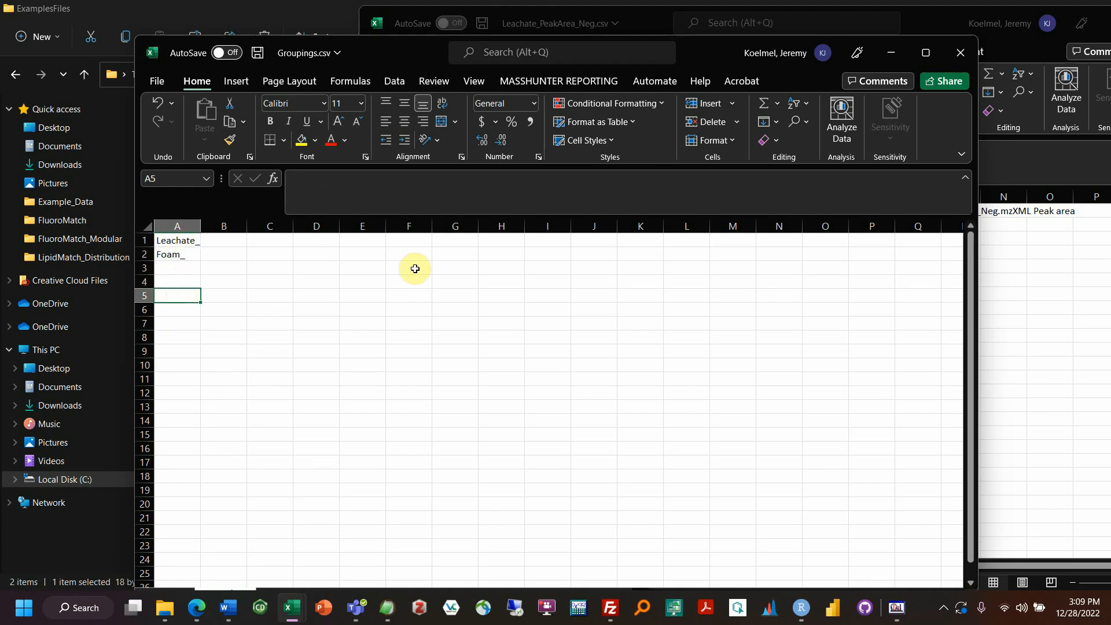
Step: Close Leachate_PeakArea_Neg.csv without saving, then close Groupings.csv
left_click(1022, 310)
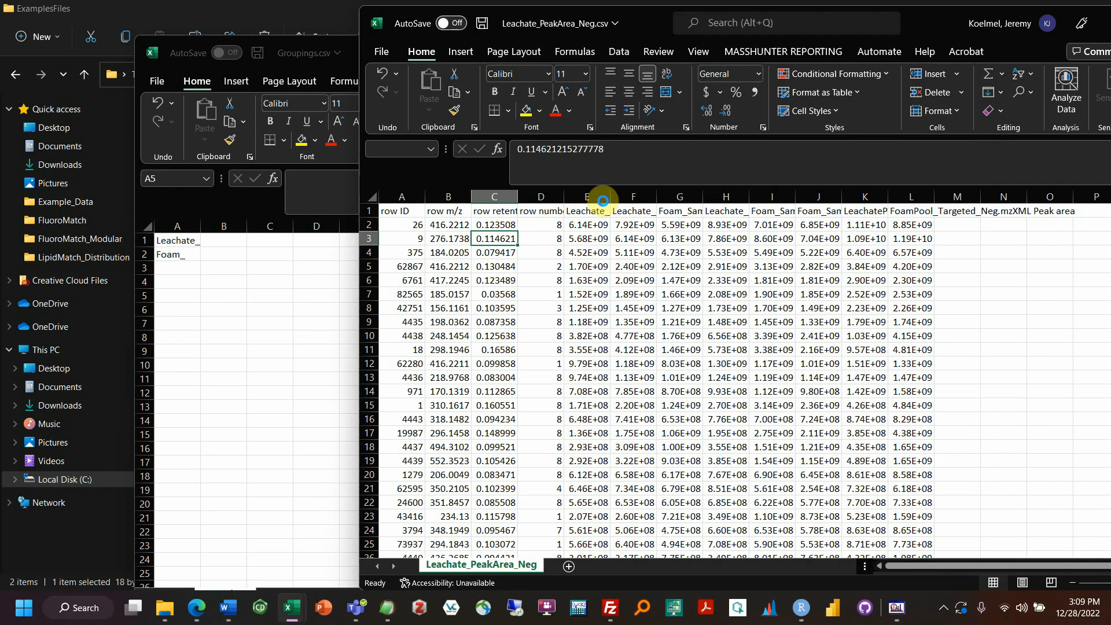
left_click_drag(912, 27, 533, 52)
left_click(808, 48)
left_click(564, 322)
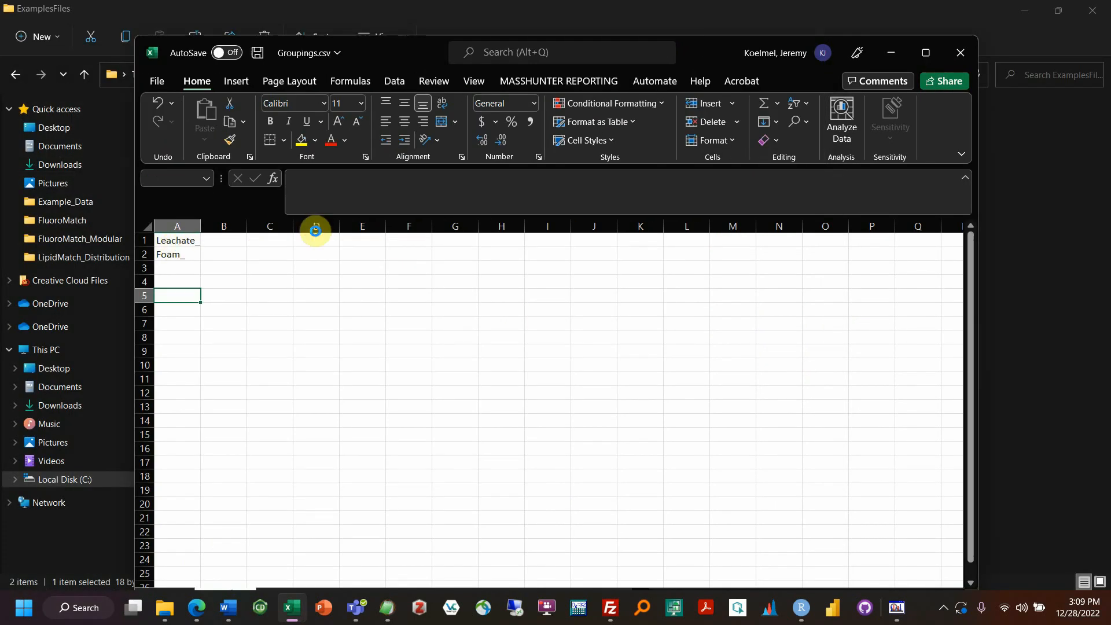
left_click(959, 52)
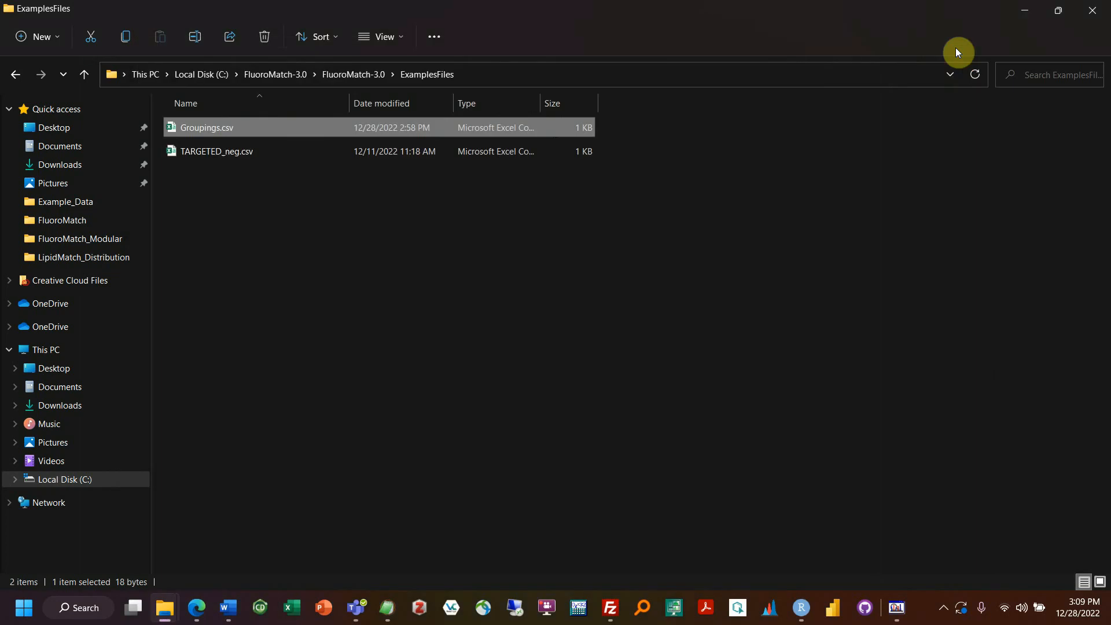
Step: Go up to FluoroMatch-3.0, then into FluoroMatch_Modular > Example_Data
left_click(365, 75)
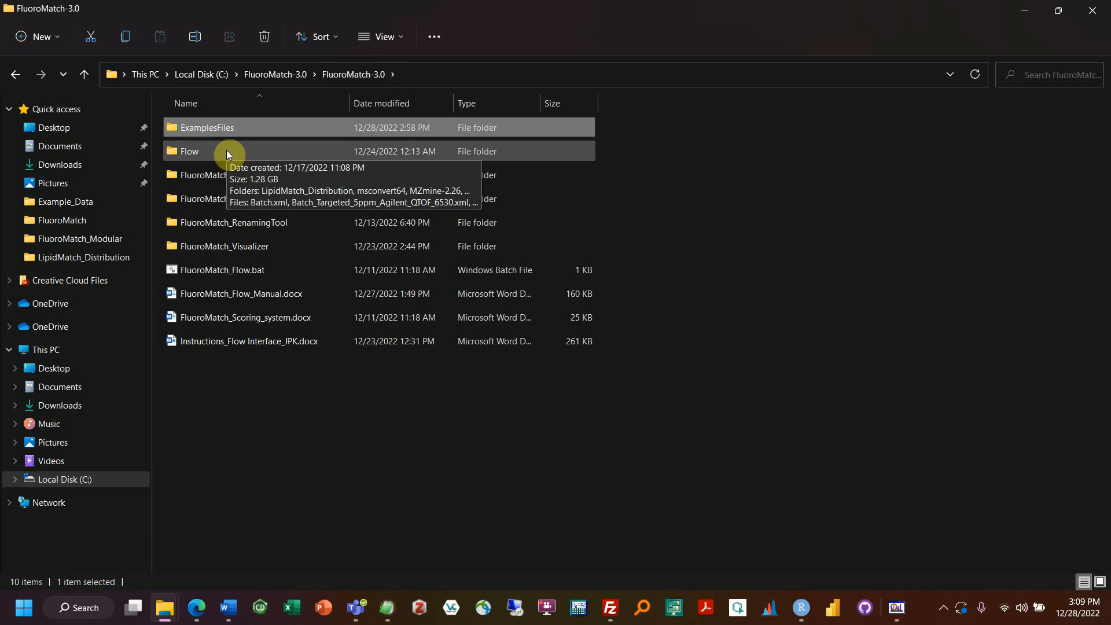
double_click(220, 198)
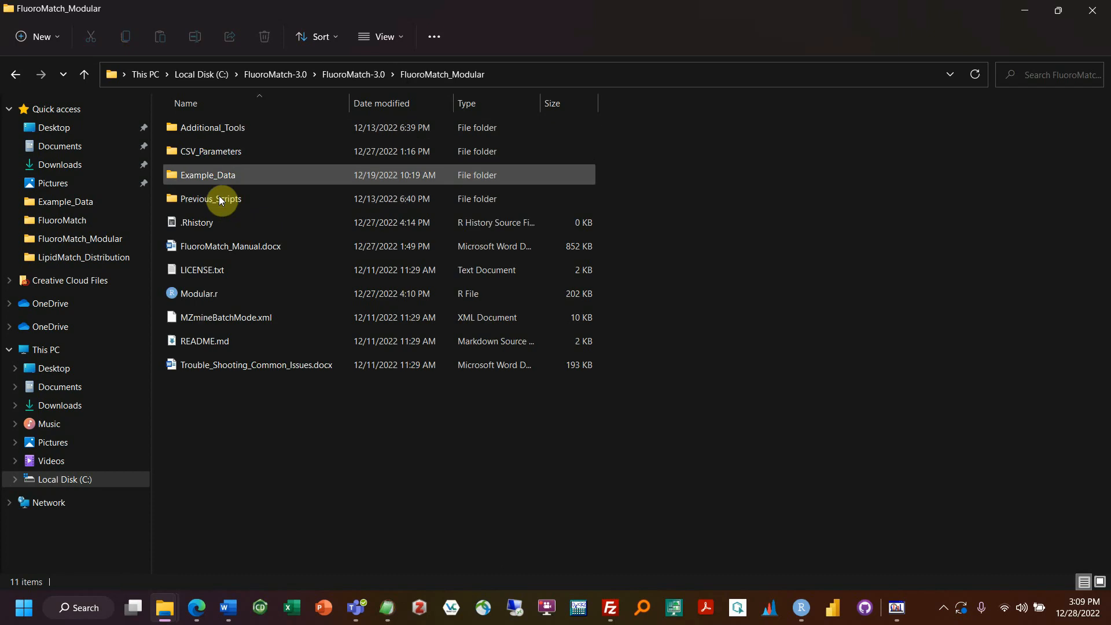
double_click(230, 176)
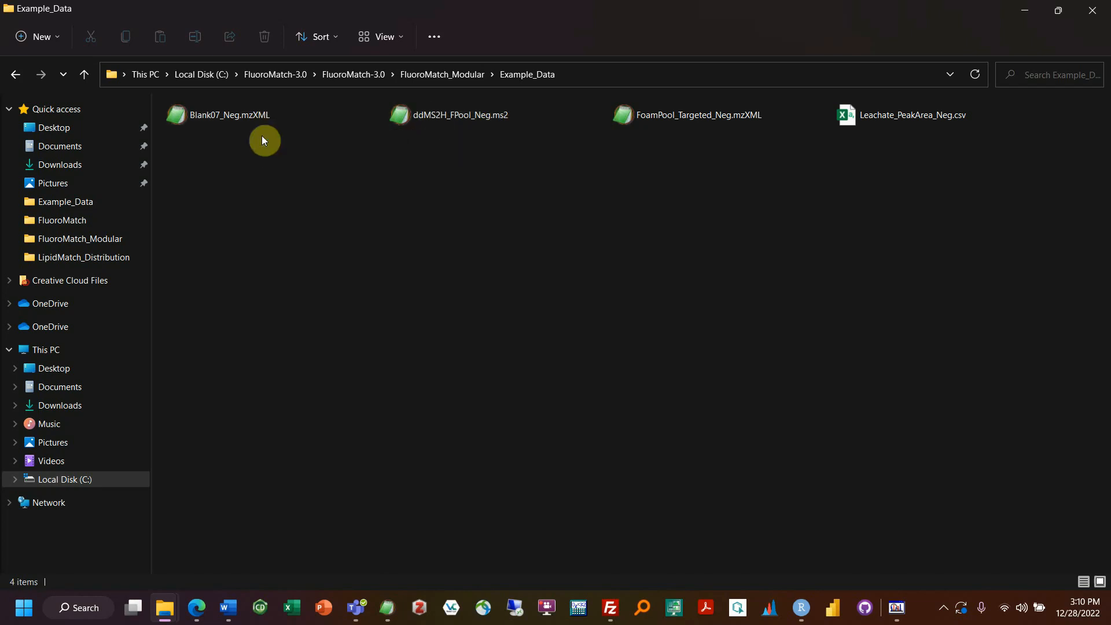
left_click(193, 600)
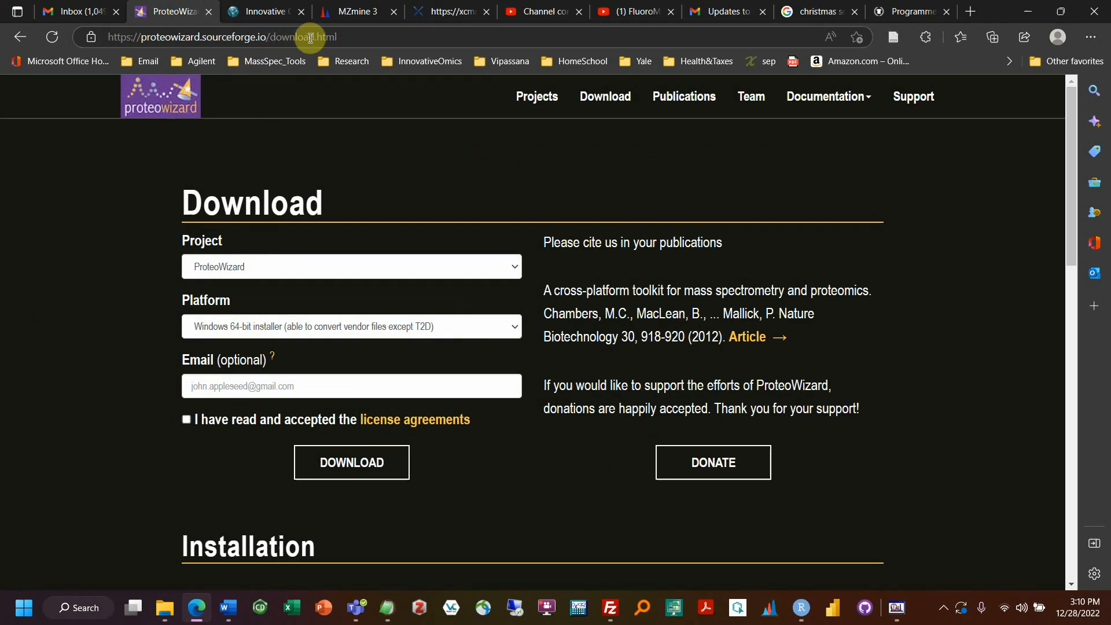
scroll(421, 247, "down", 4)
scroll(409, 255, "up", 4)
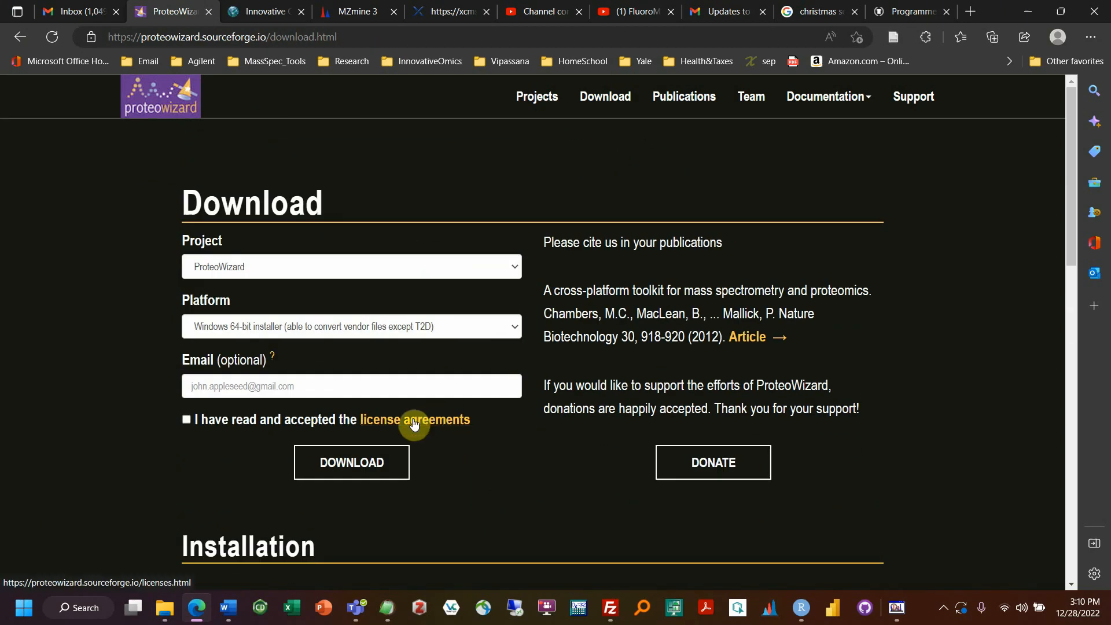
left_click(1014, 15)
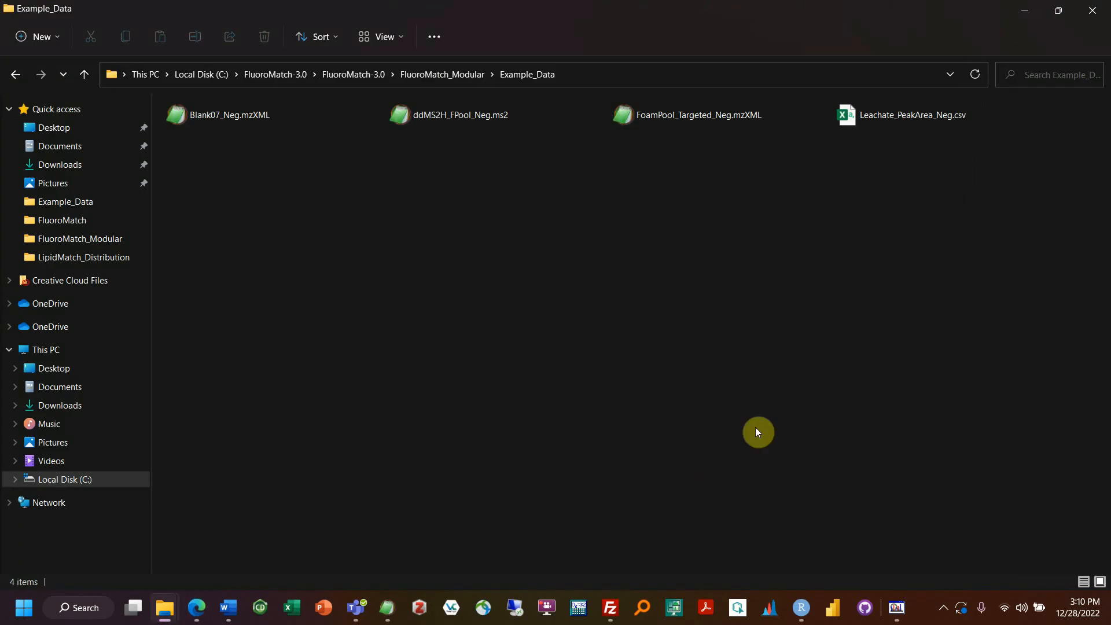
Step: In MSConvertGUI, add a Peak Picking filter for MS levels 2–2, removing titleMaker
left_click(896, 608)
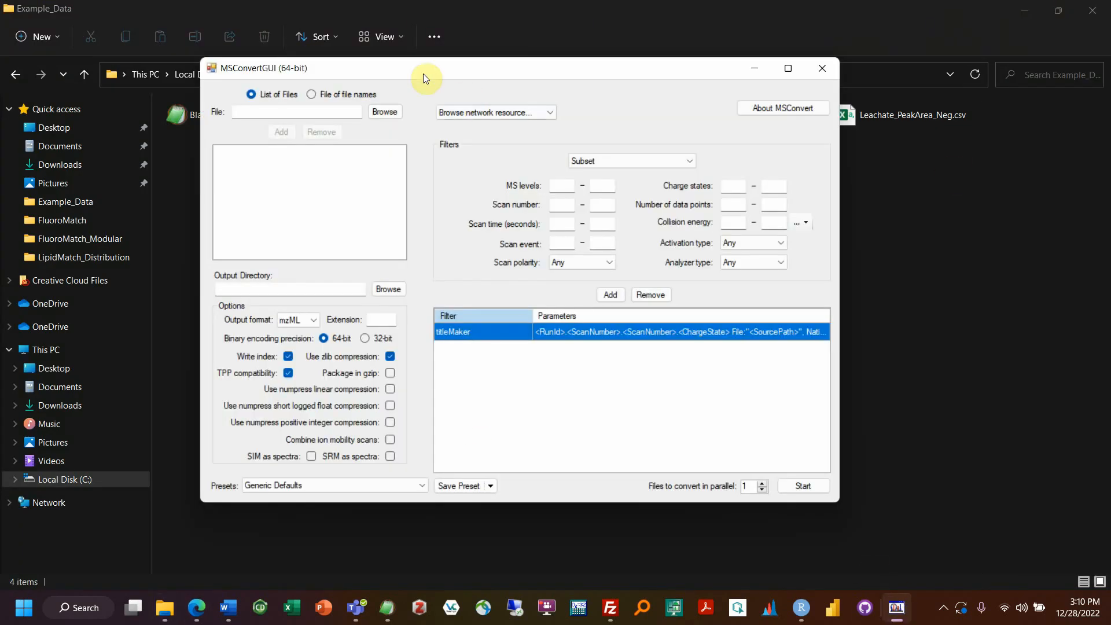
left_click_drag(421, 61, 436, 123)
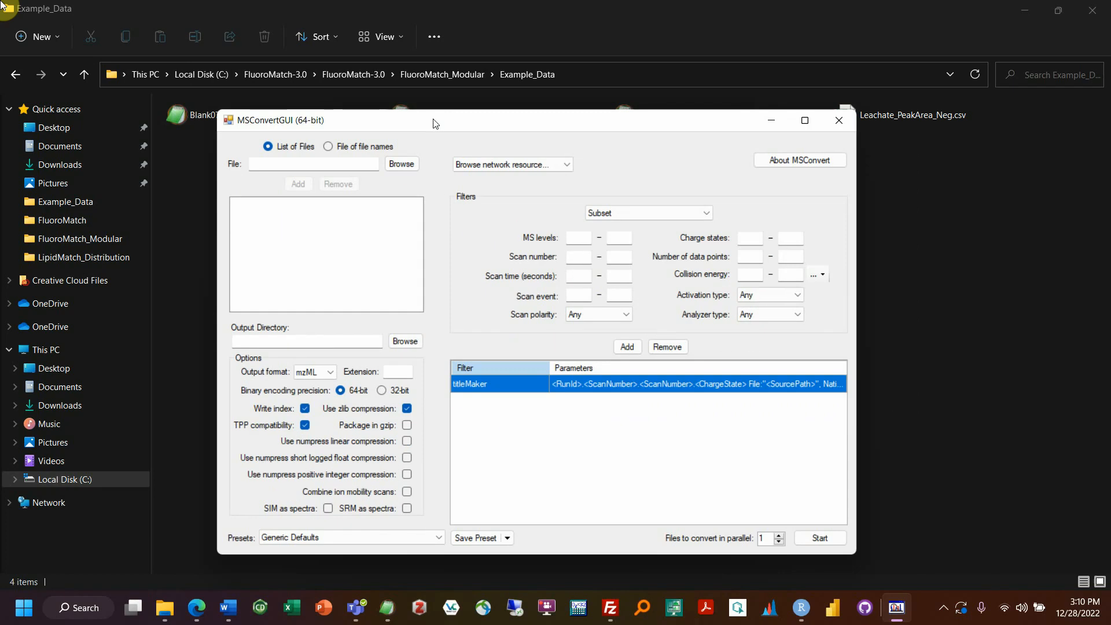
left_click(630, 212)
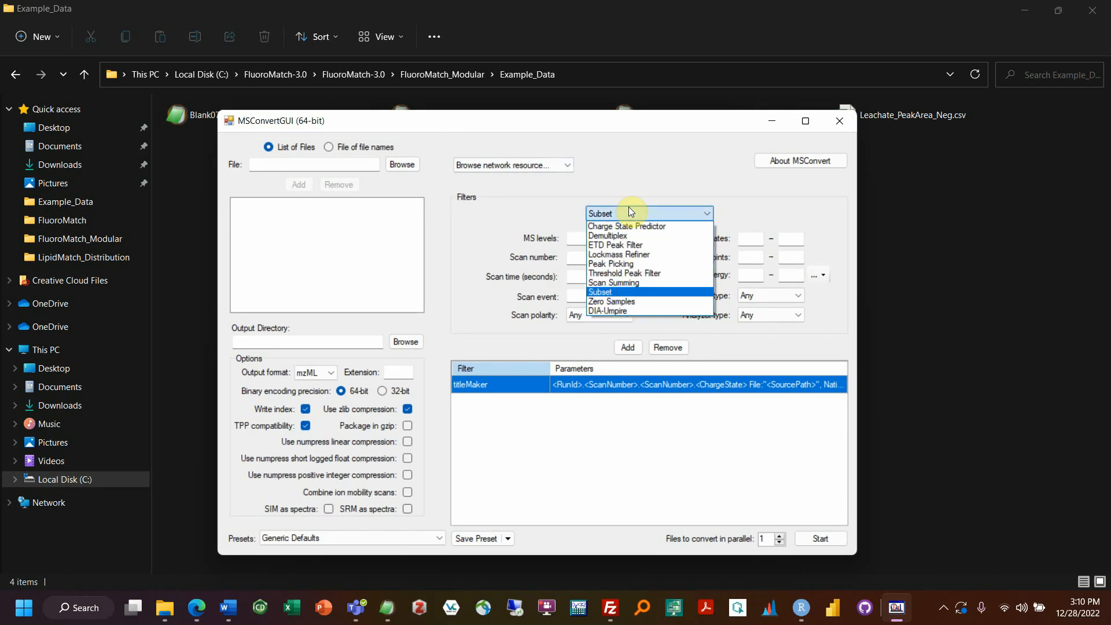
left_click(613, 264)
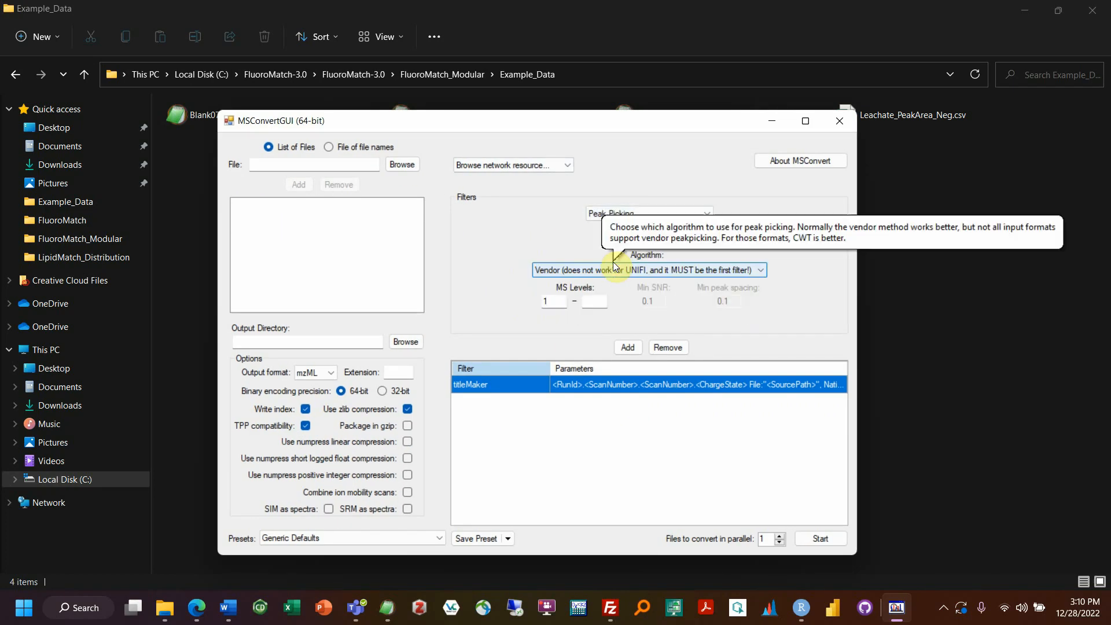
left_click_drag(556, 301, 473, 295)
type("2")
left_click(588, 302)
type("2")
left_click(658, 350)
left_click(626, 348)
Step: Pick Threshold Peak Filter in the filter list, then switch back to the Example_Data folder
left_click(631, 218)
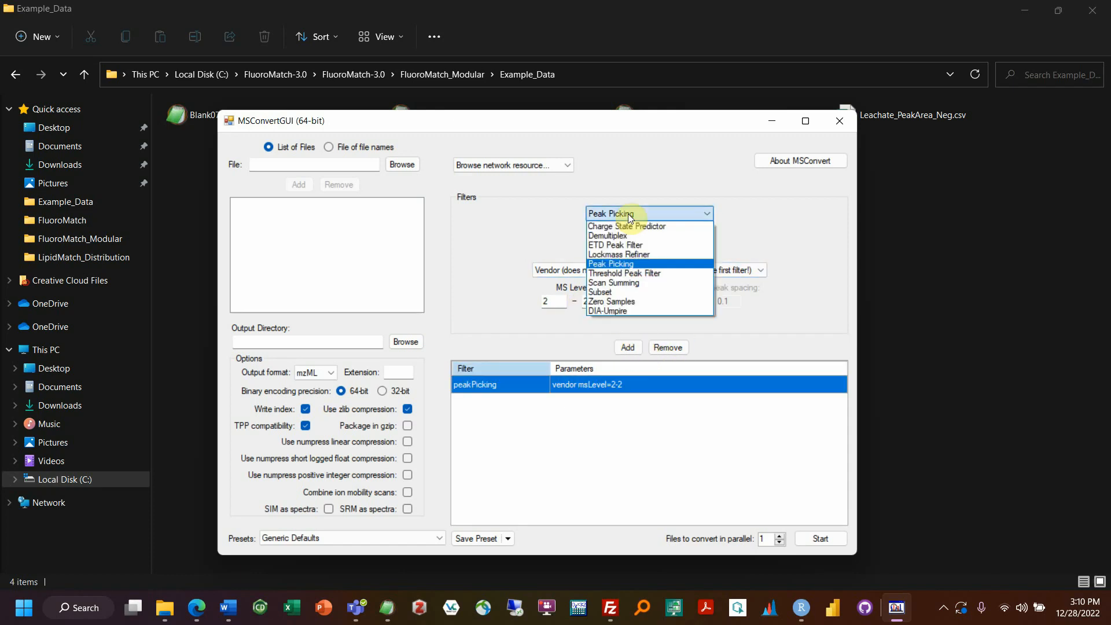
left_click(626, 218)
left_click(617, 220)
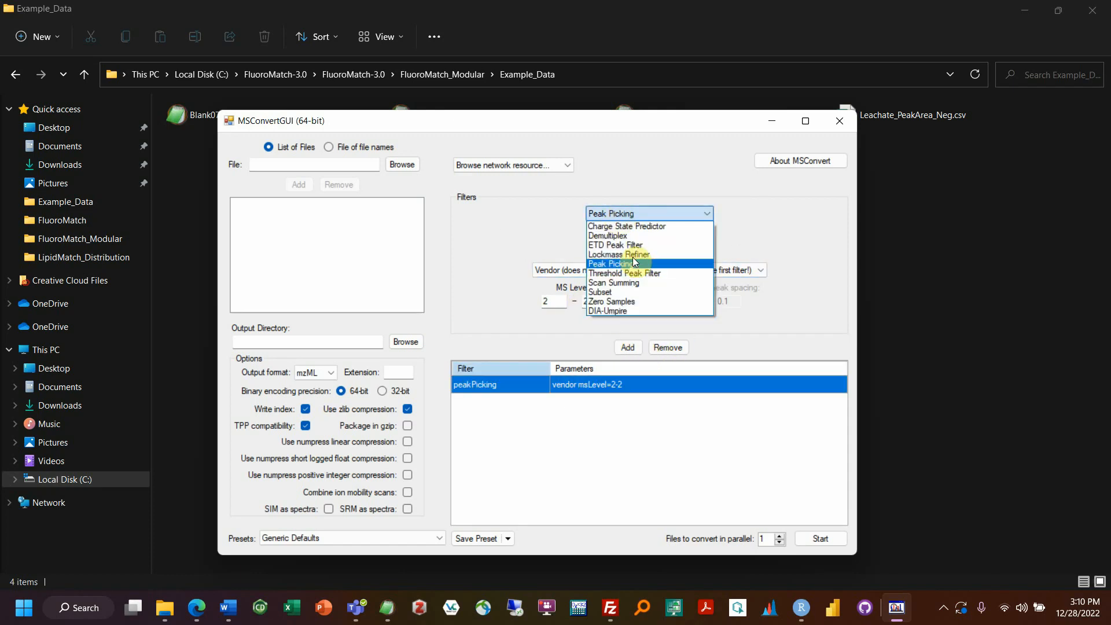
left_click(625, 273)
left_click(918, 266)
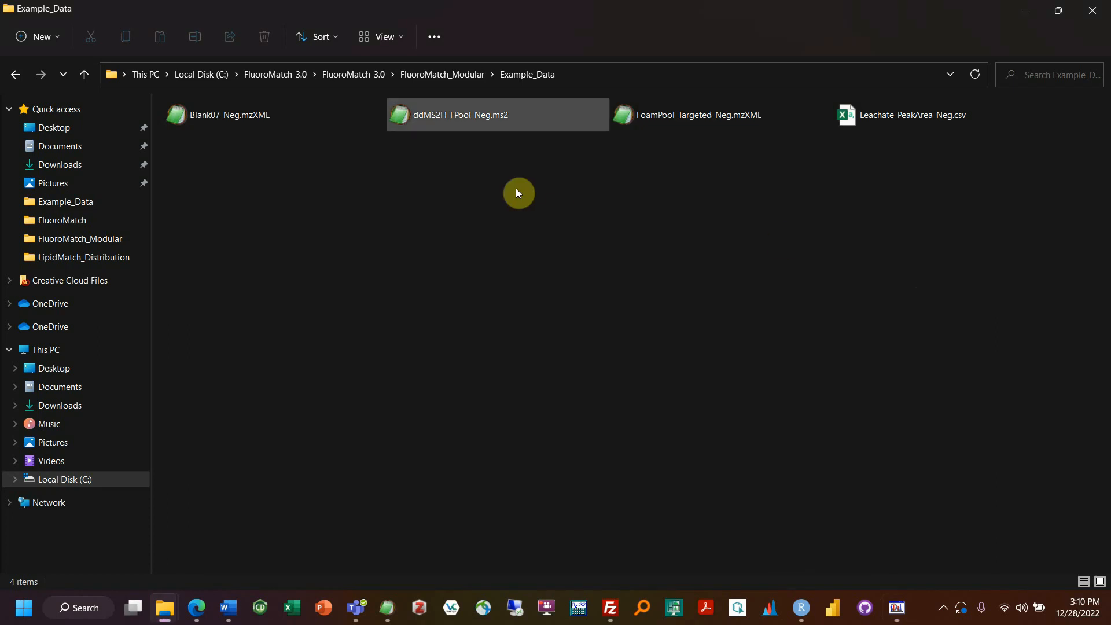
Step: Open FluoroMatch_Manual.docx from the FluoroMatch_Modular folder
left_click(426, 74)
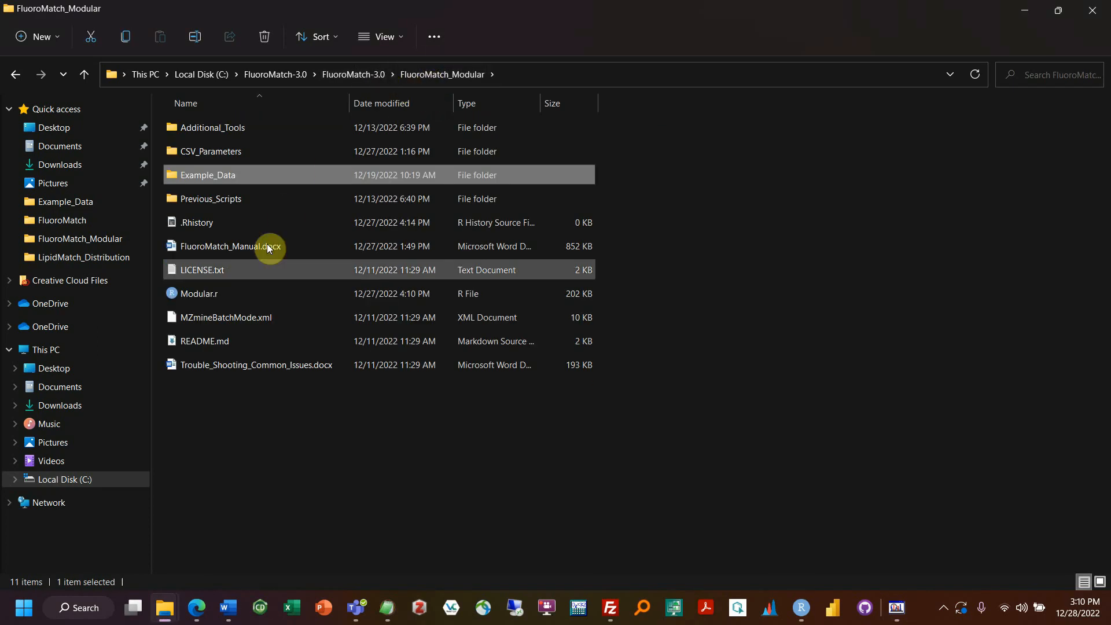
double_click(234, 243)
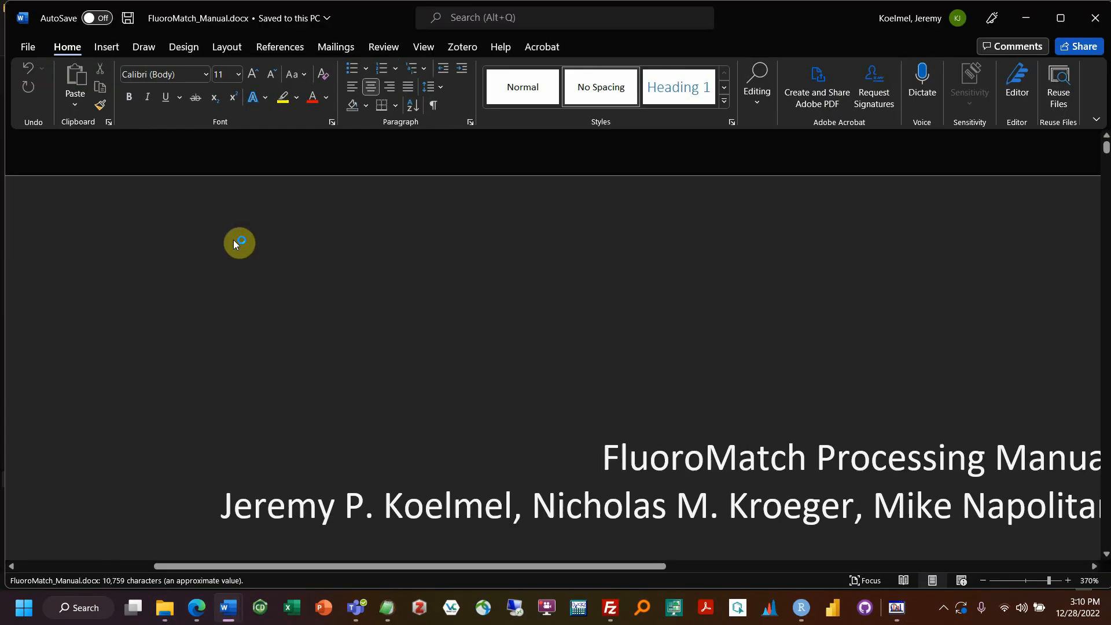
scroll(584, 300, "down", 10)
scroll(492, 306, "down", 7)
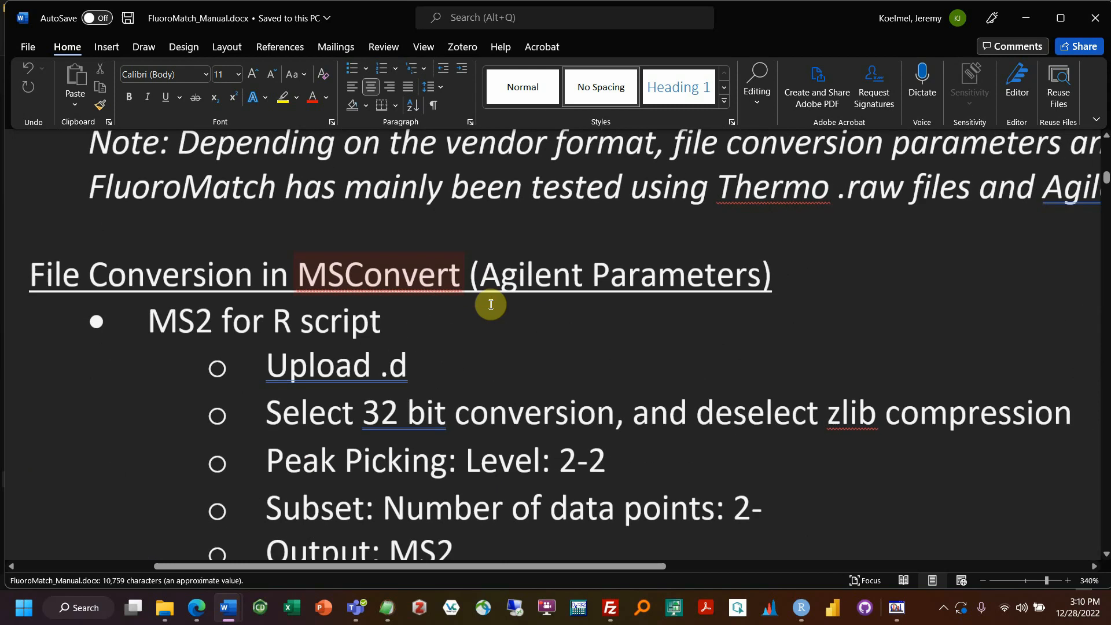
Step: Scroll through the manual's Agilent and Thermo MSConvert conversion parameter sections
scroll(492, 305, "down", 12)
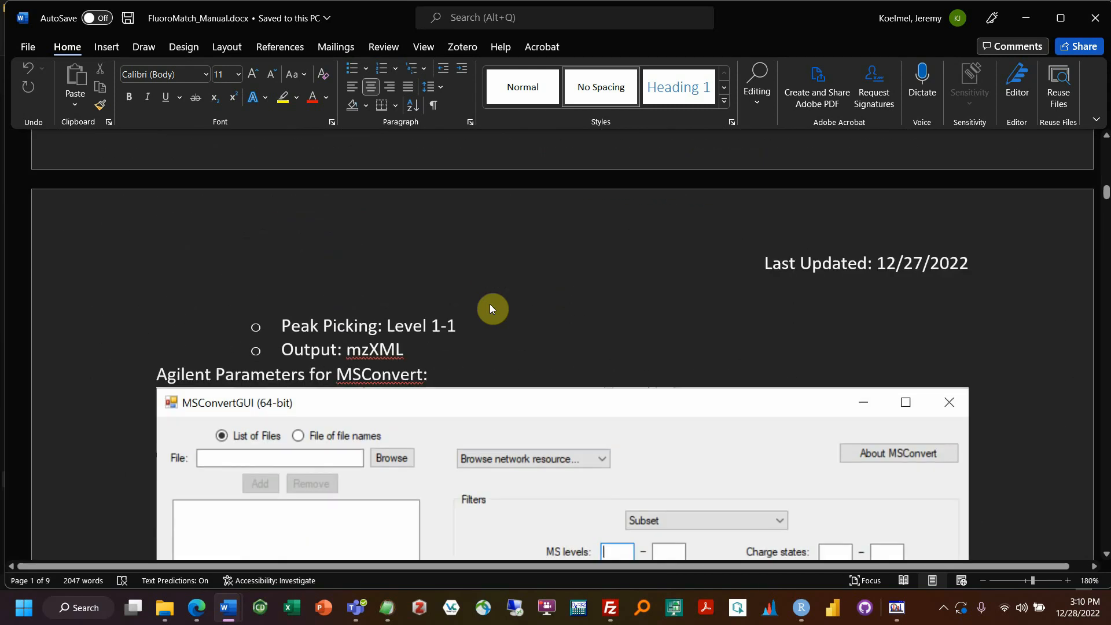
scroll(354, 271, "down", 15)
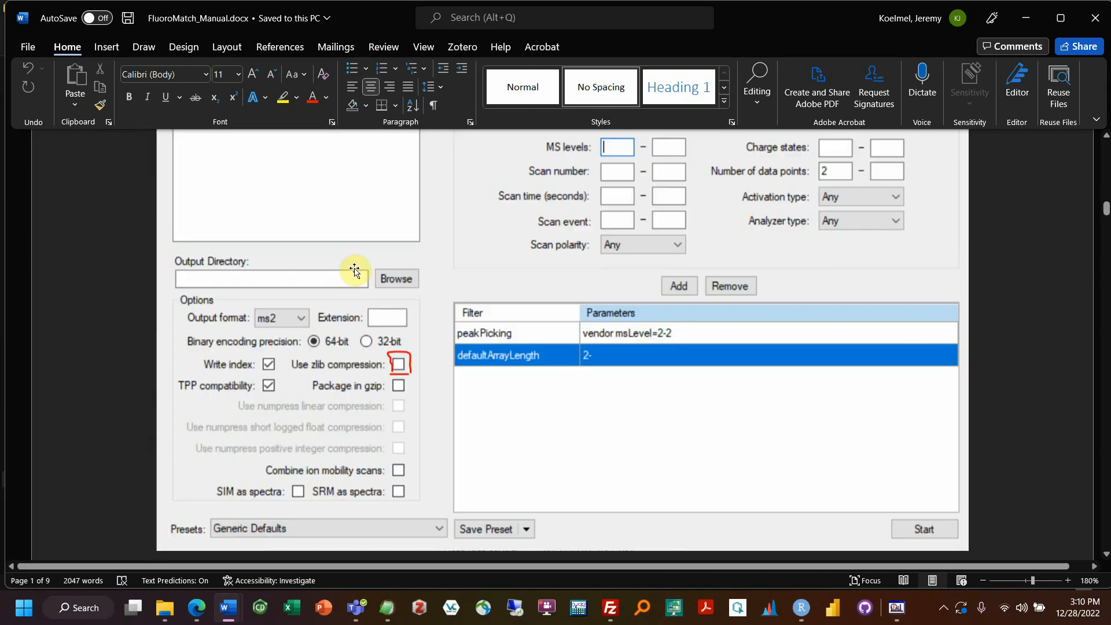
scroll(355, 271, "down", 15)
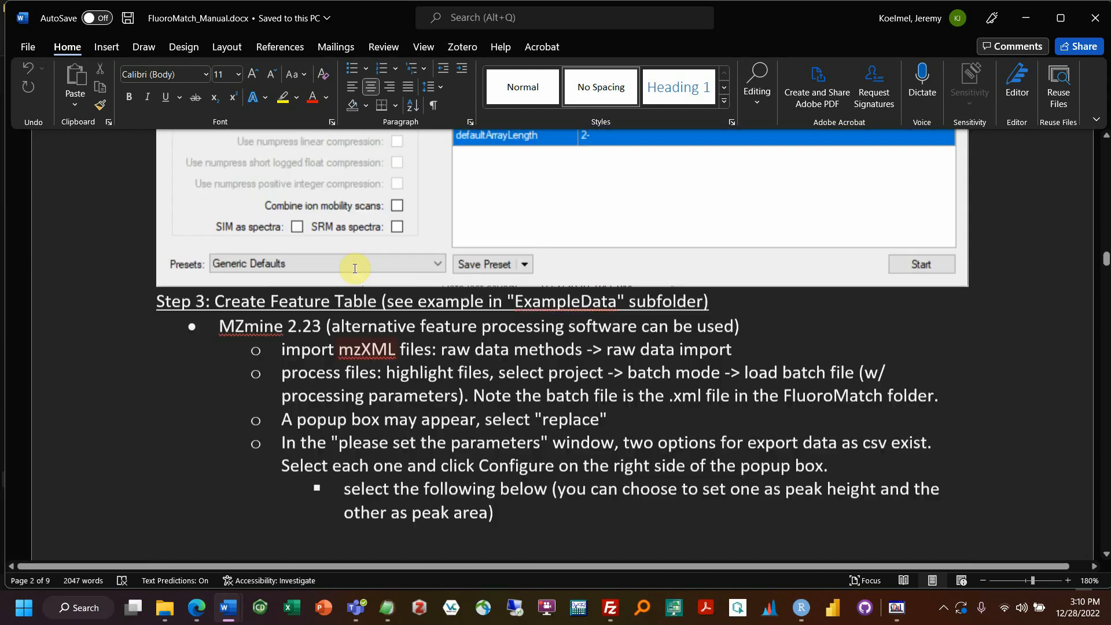
scroll(355, 269, "down", 15)
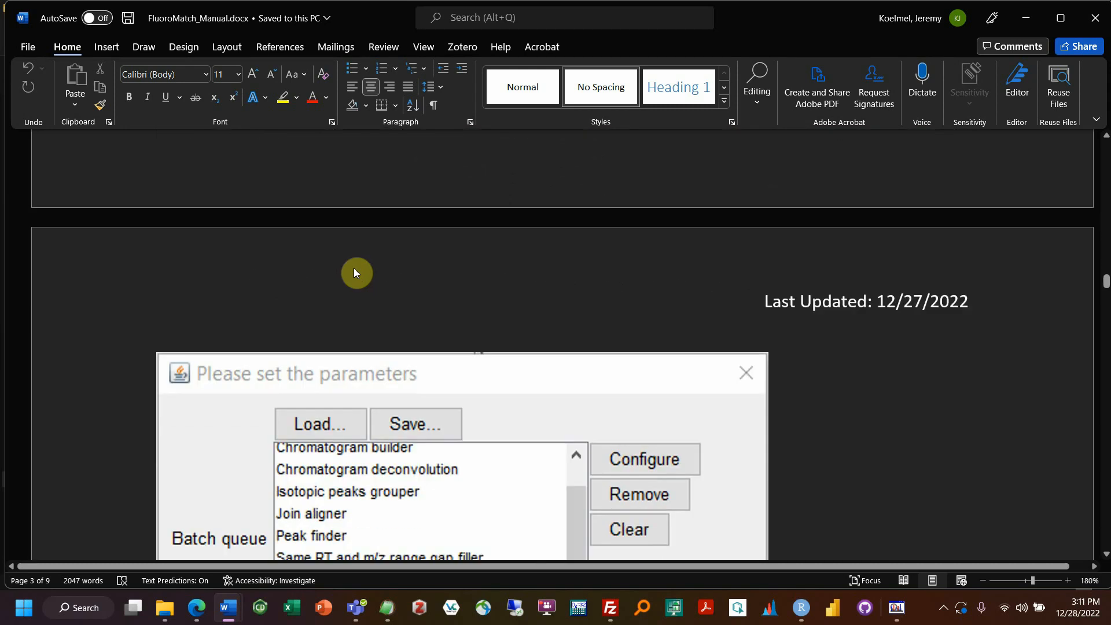
scroll(354, 270, "down", 15)
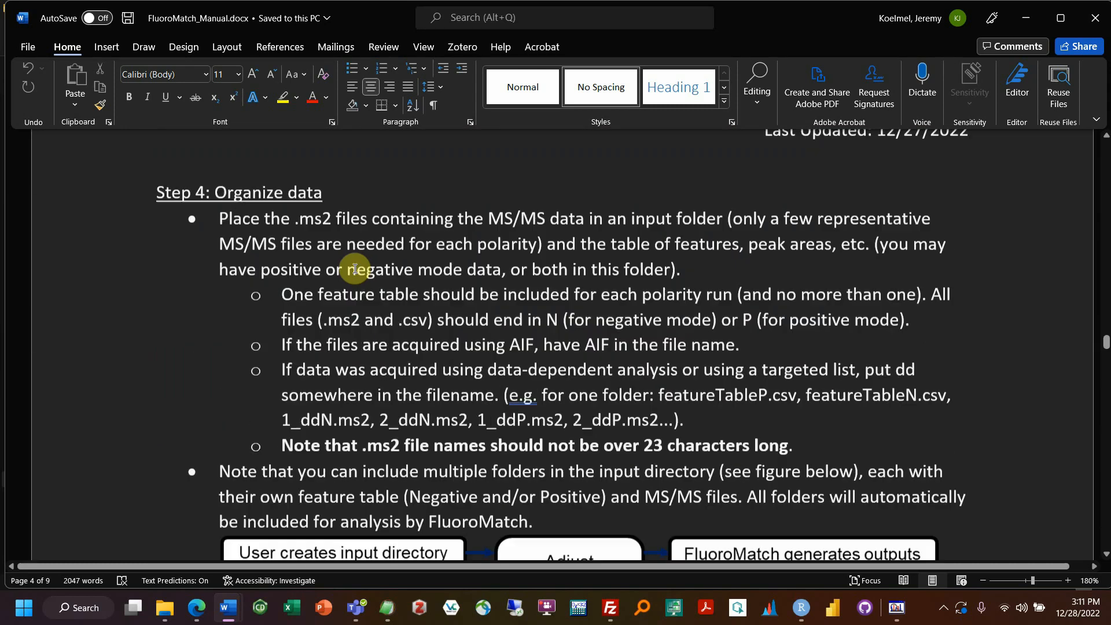
scroll(355, 270, "up", 15)
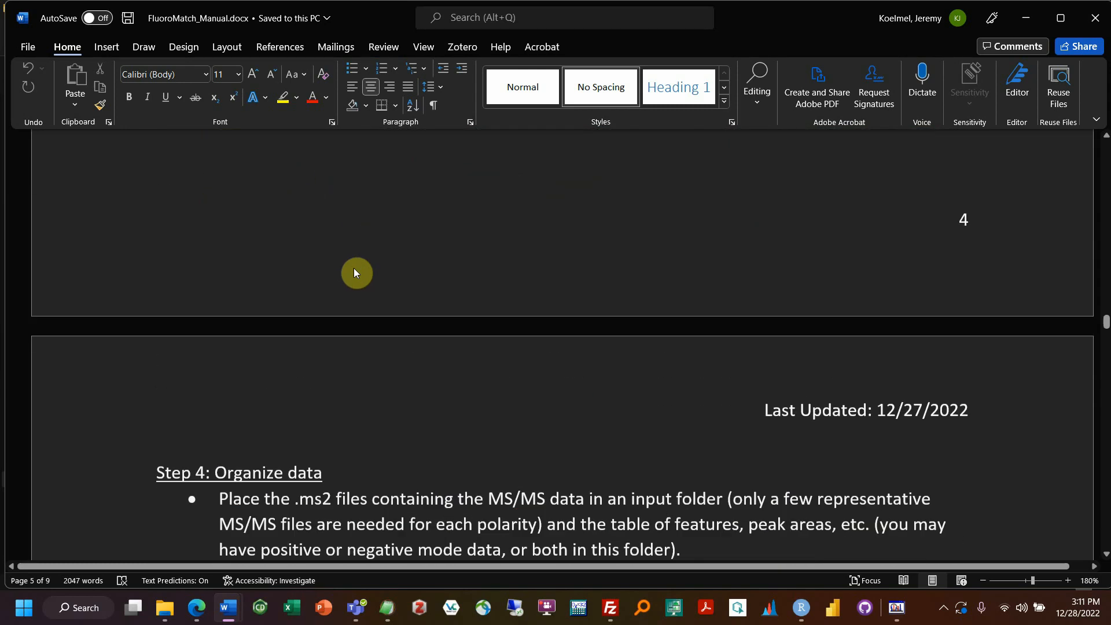
scroll(355, 272, "up", 20)
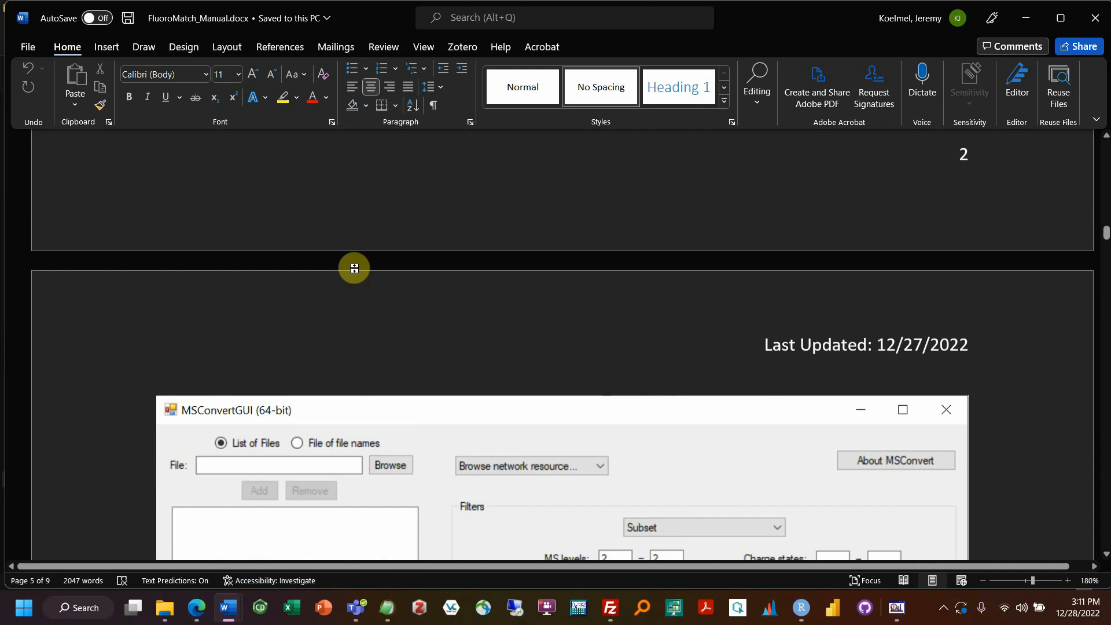
scroll(356, 268, "up", 3)
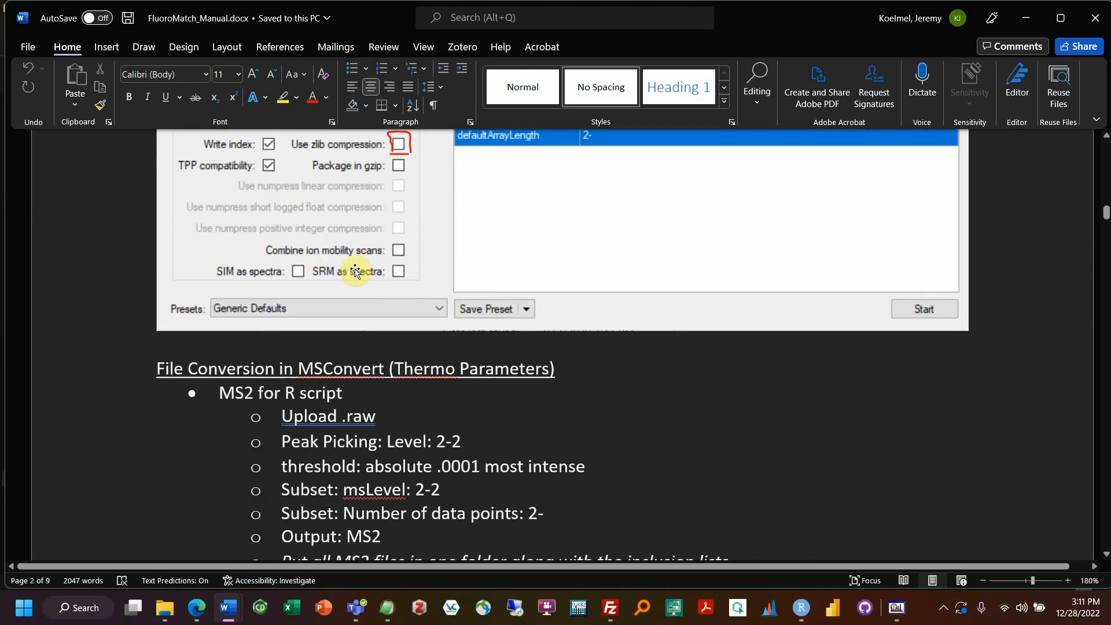
scroll(356, 272, "up", 20)
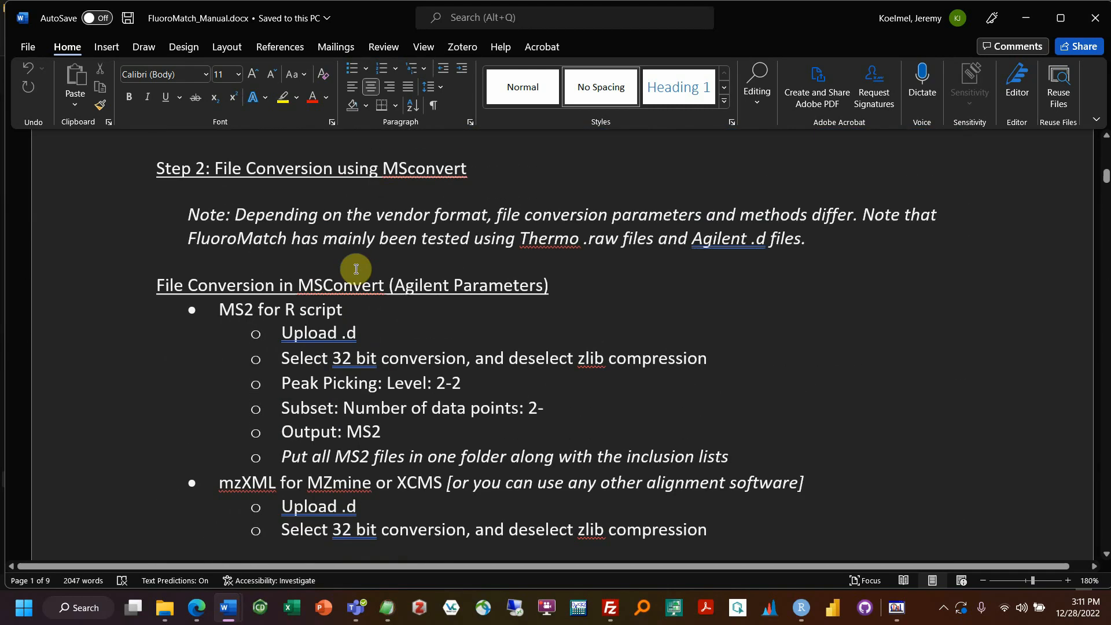
scroll(355, 268, "up", 4)
scroll(347, 268, "down", 6)
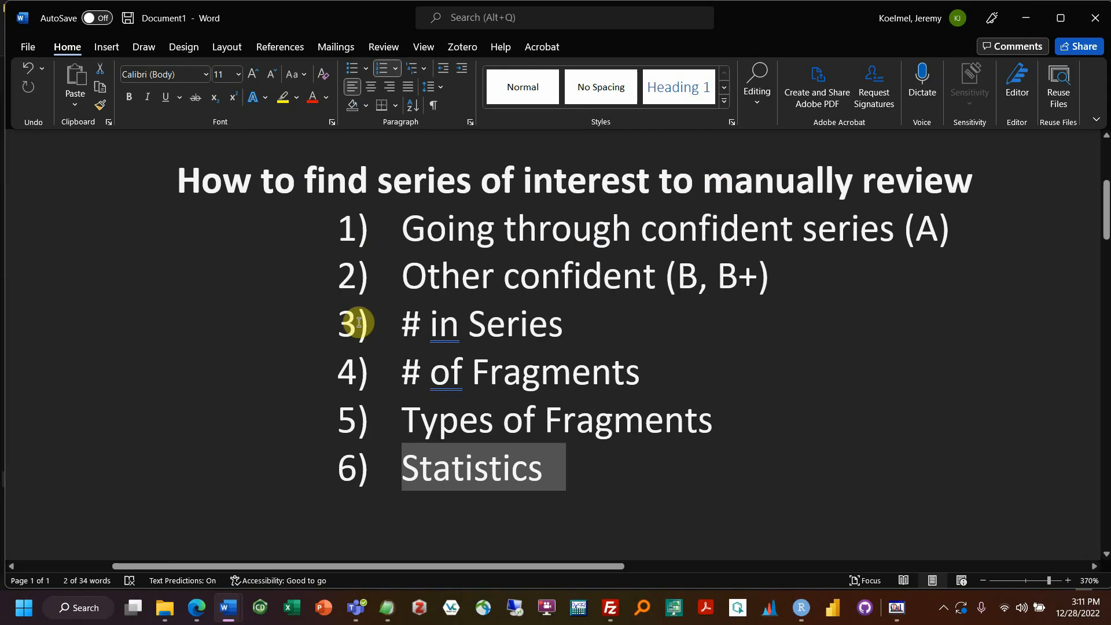
Step: Bring MSConvertGUI forward and choose ms2 as its output format
left_click(897, 608)
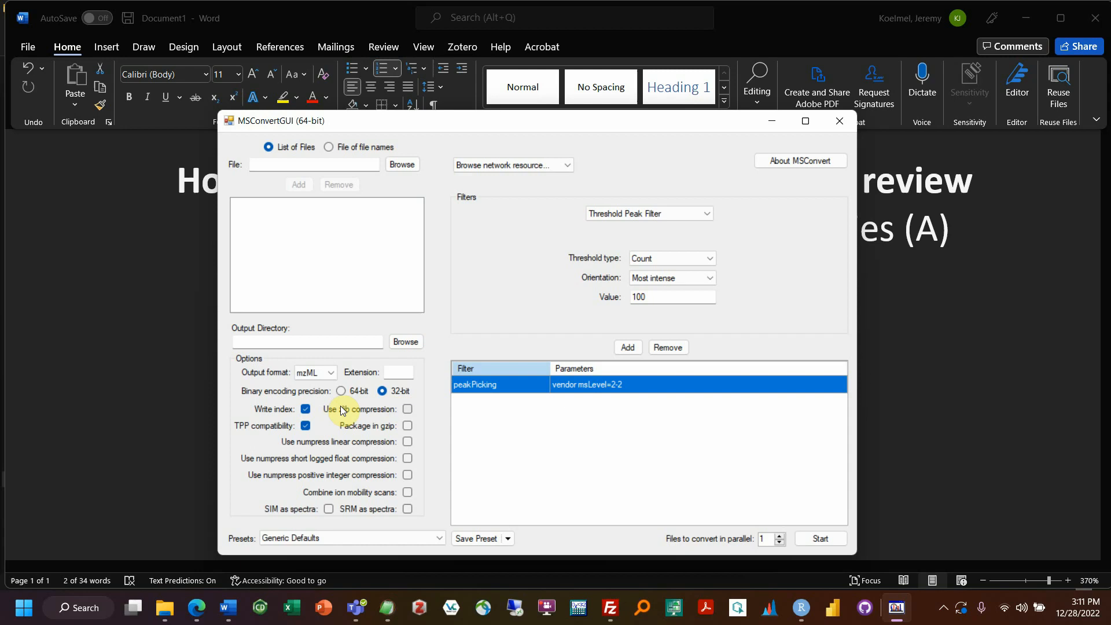
left_click(316, 372)
left_click(317, 448)
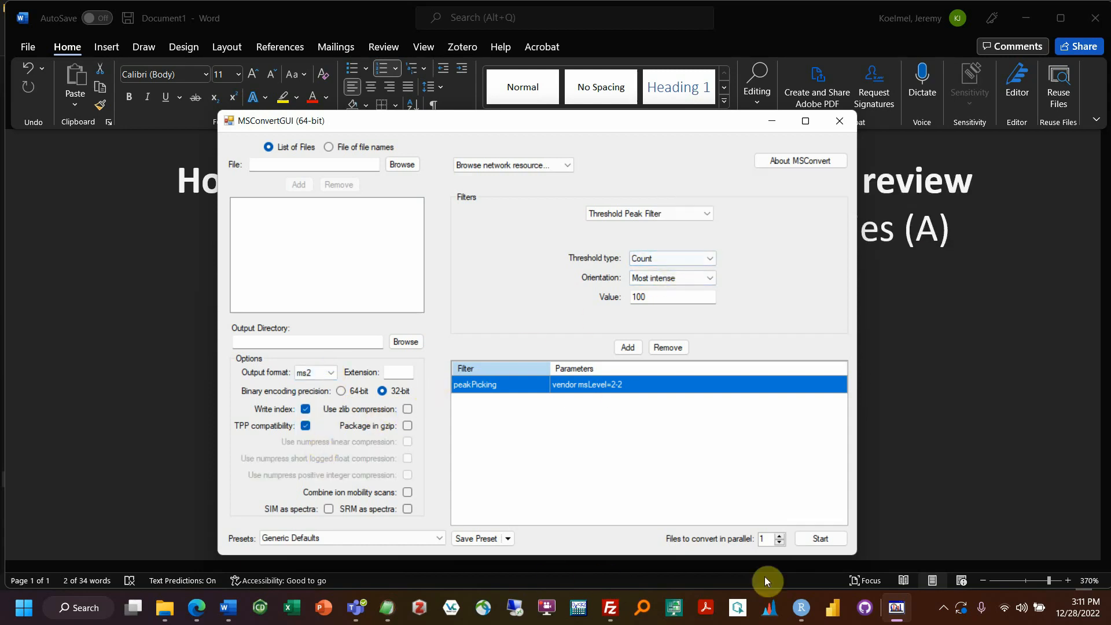
left_click(229, 607)
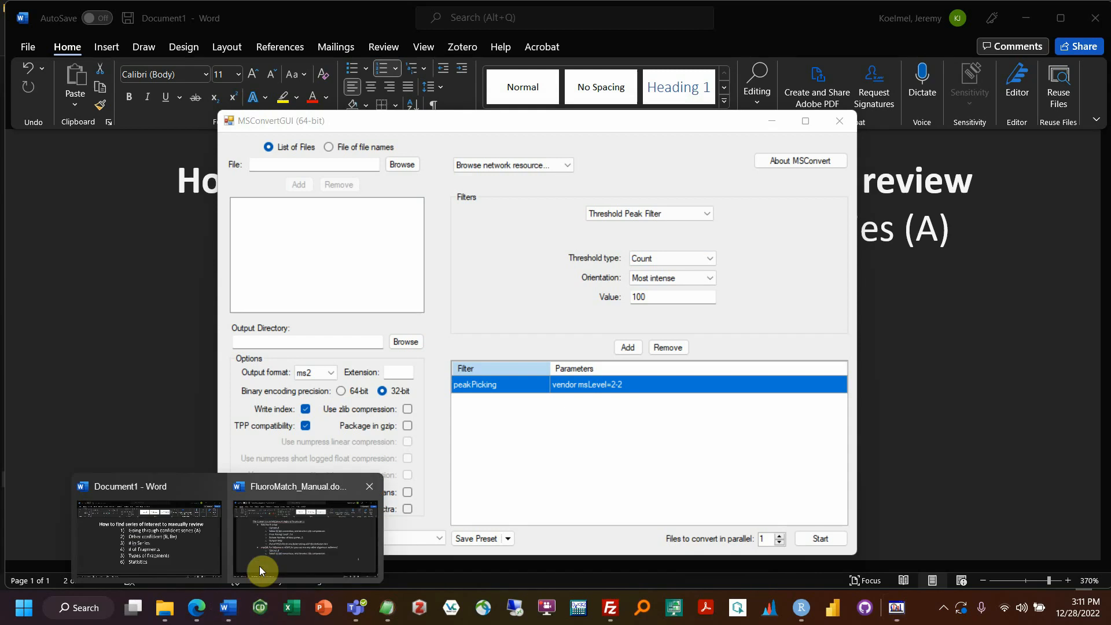
Step: In the manual, highlight the 'Number of data points: 2-' subset and 'Output: MS2' lines
left_click(330, 545)
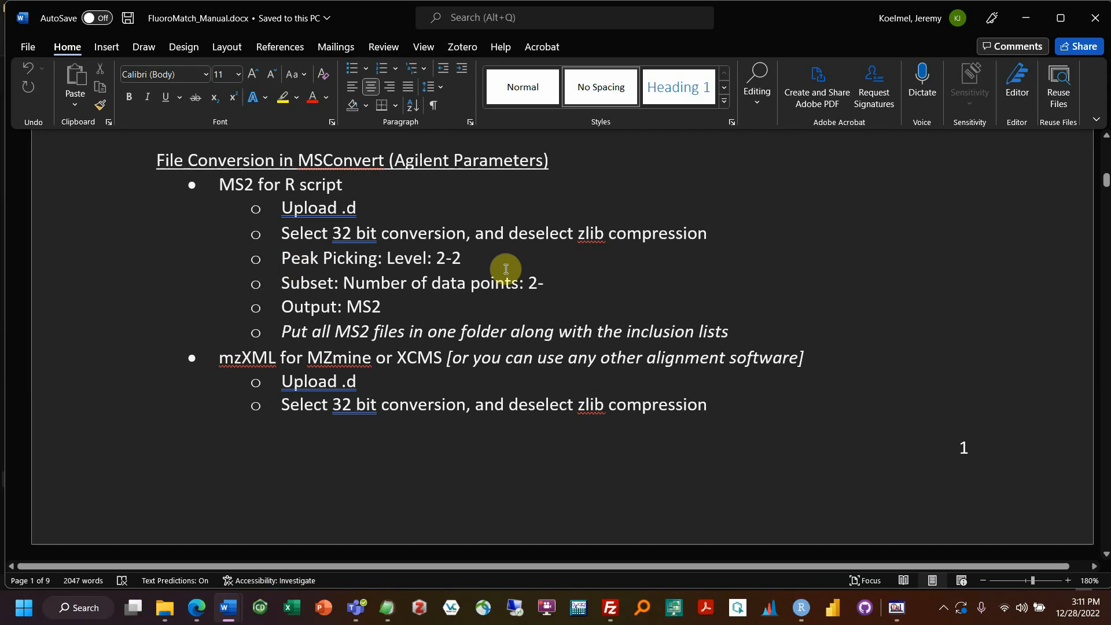
mouse_move(290, 280)
left_mouse_down()
mouse_move(555, 276)
mouse_move(274, 291)
left_mouse_up()
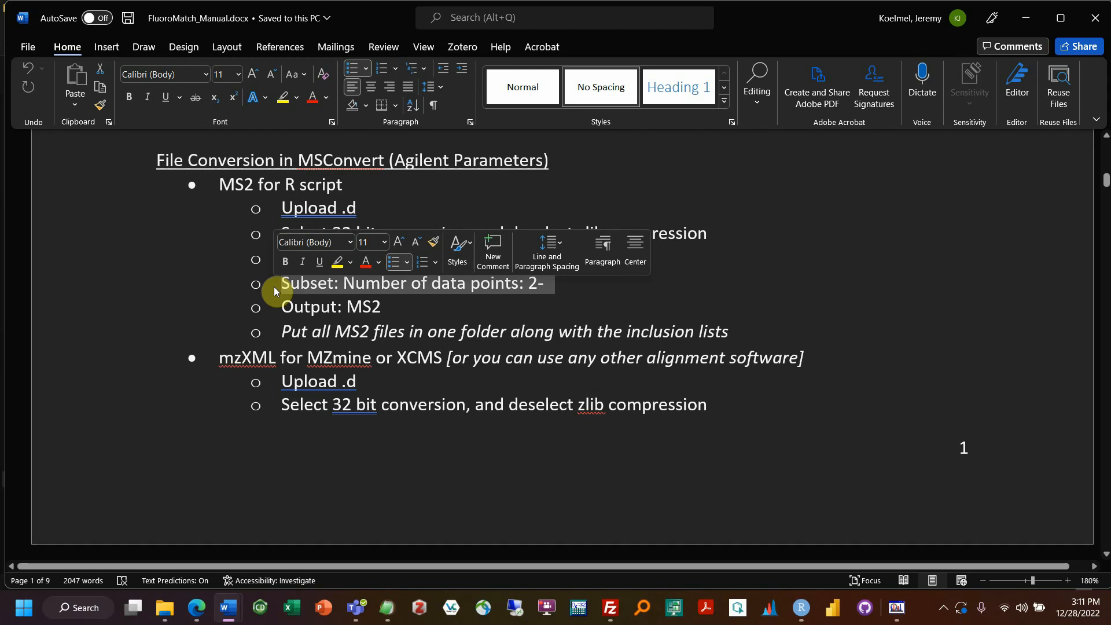
triple_click(348, 312)
left_click(461, 307)
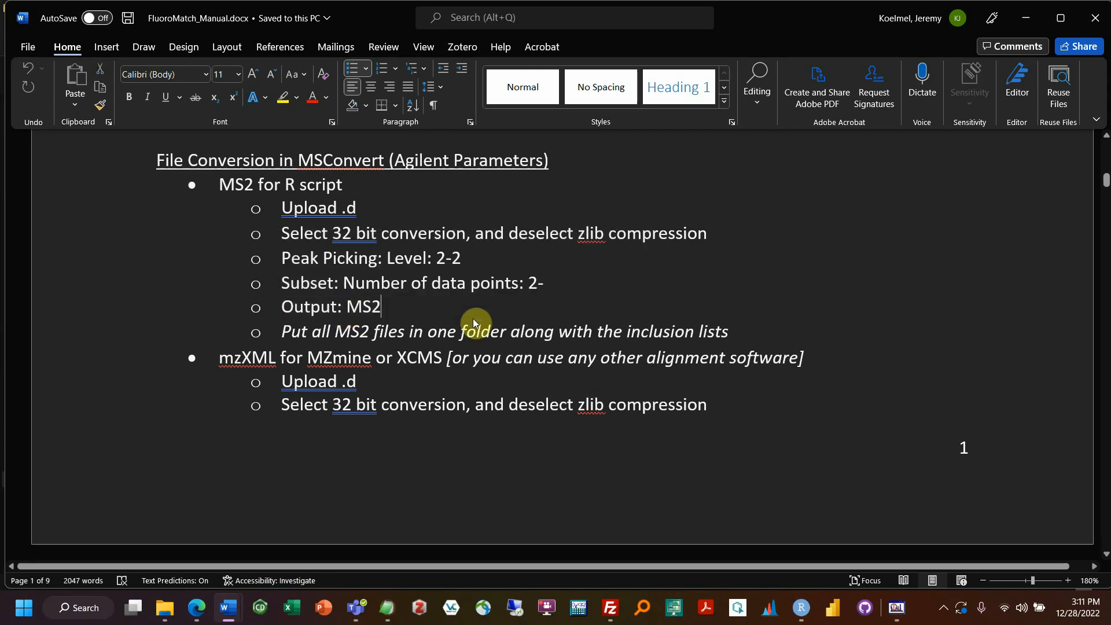
left_click(1024, 20)
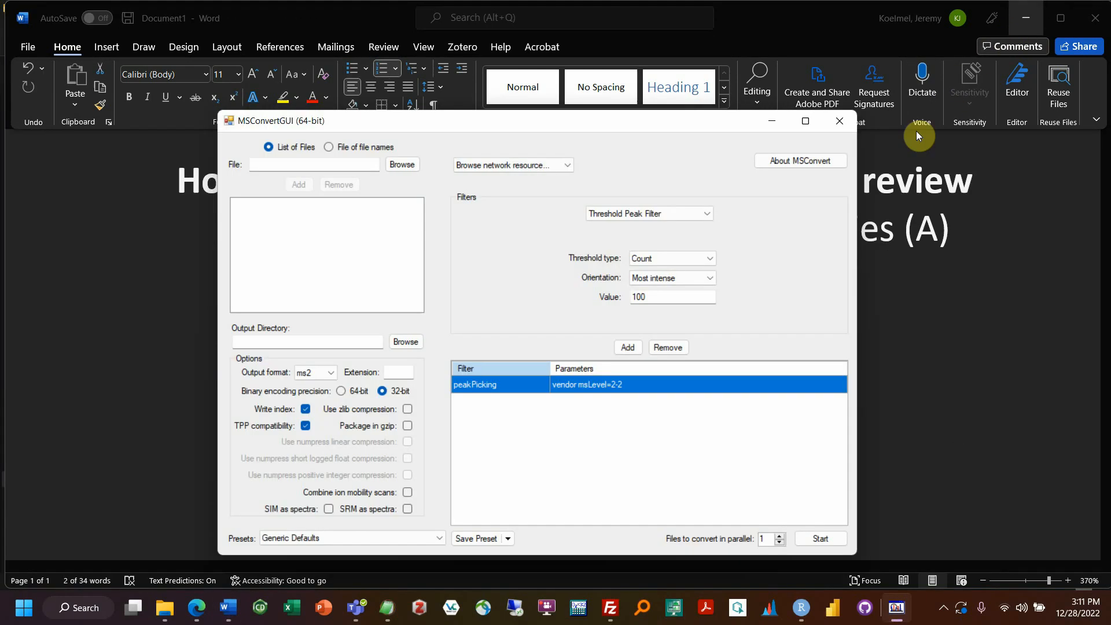
Step: Add a Subset filter with 2- as the minimum number of data points
left_click(648, 257)
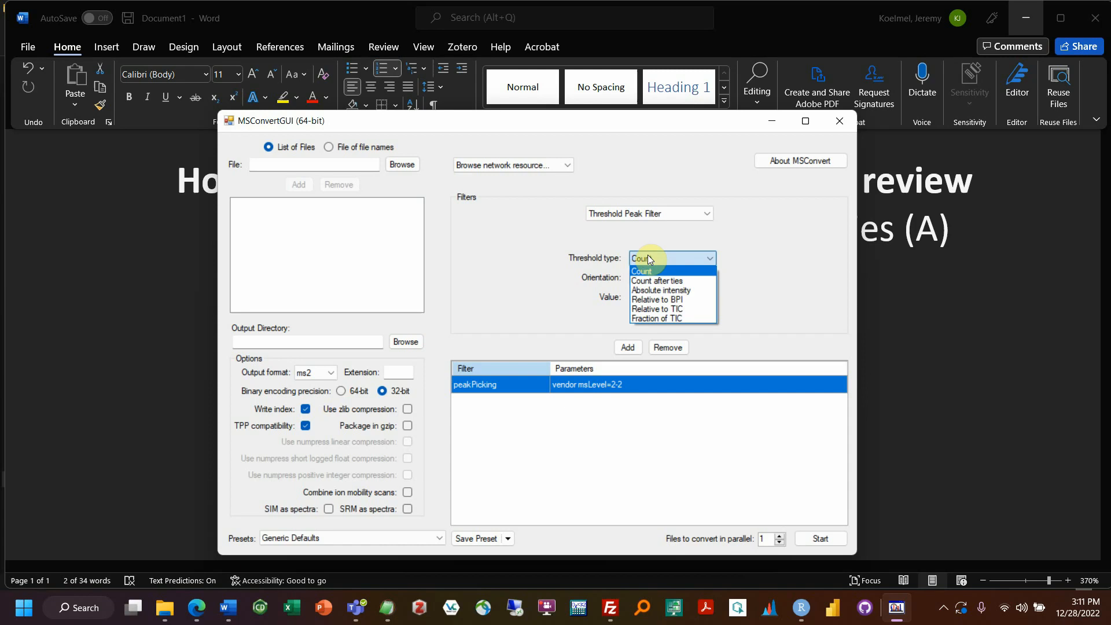
left_click(651, 217)
left_click(651, 217)
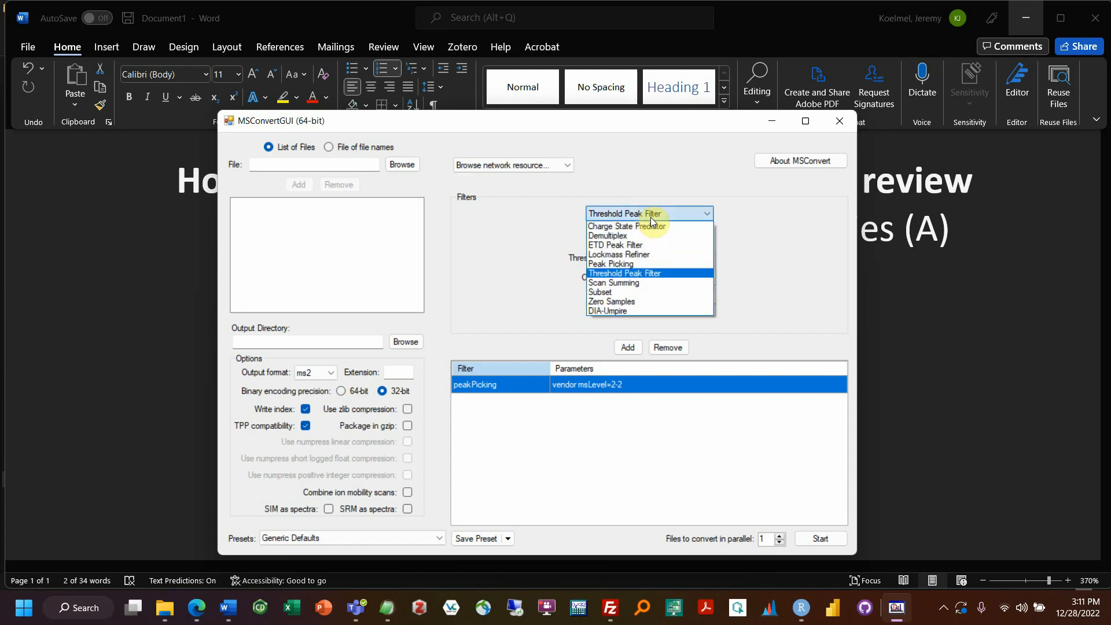
left_click(634, 291)
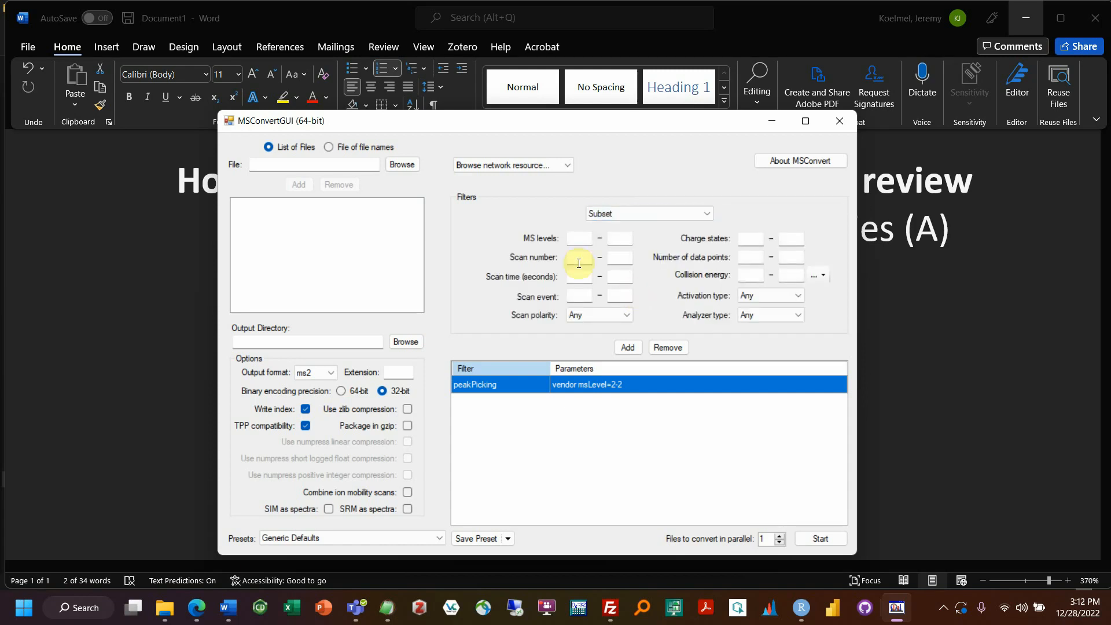
left_click(745, 255)
left_click(636, 347)
Step: Add an absolute-intensity Threshold Peak Filter of 30 and move it above defaultArrayLength
left_click(637, 215)
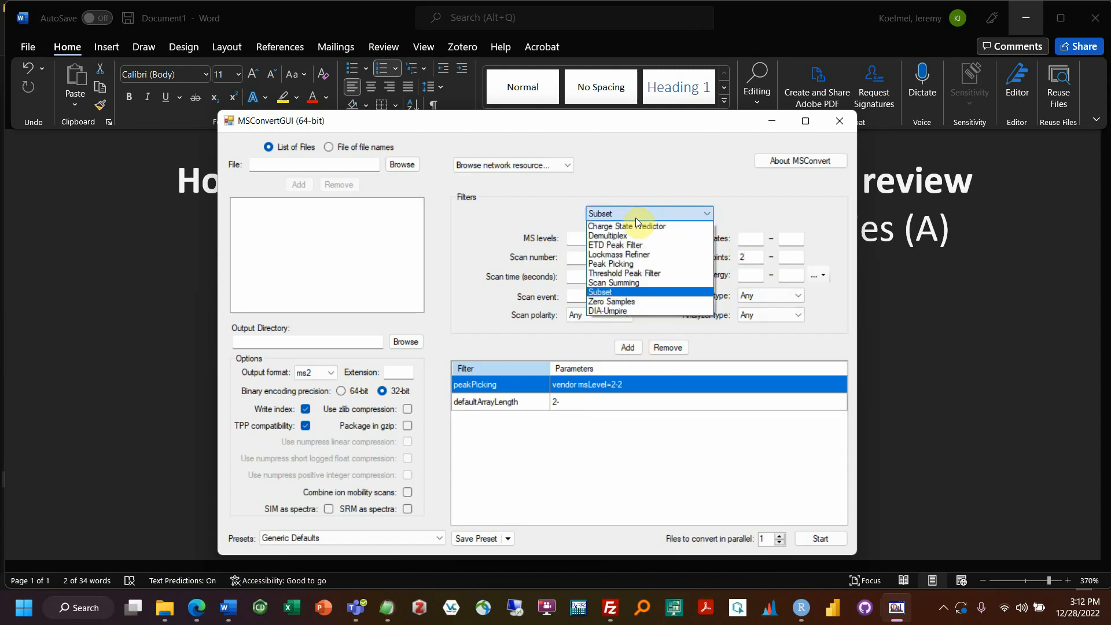
left_click(621, 273)
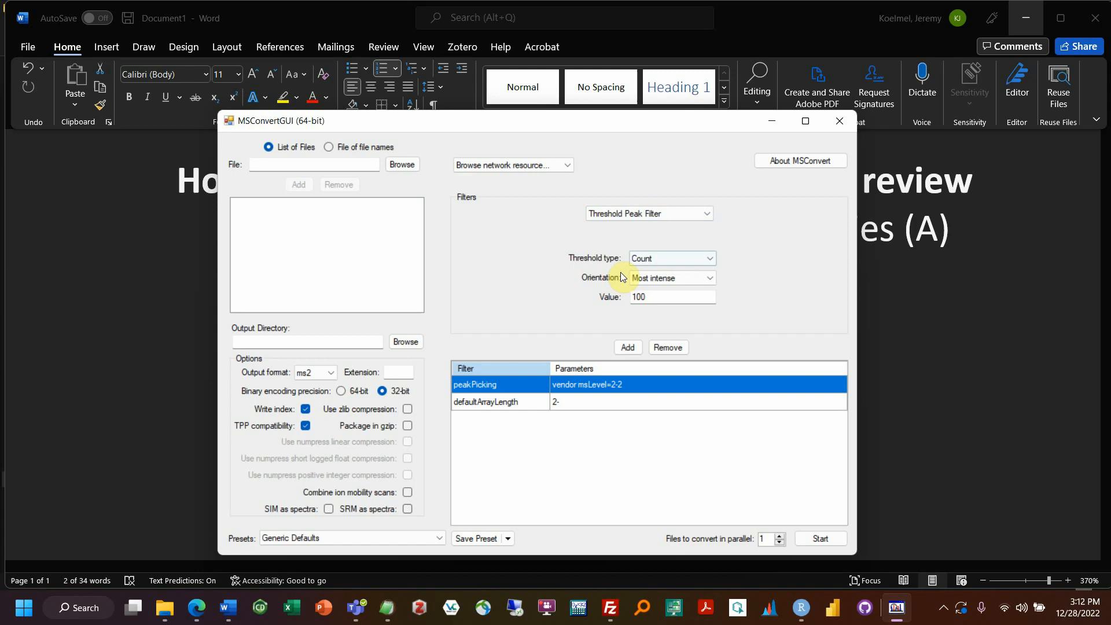
left_click(647, 258)
left_click(660, 290)
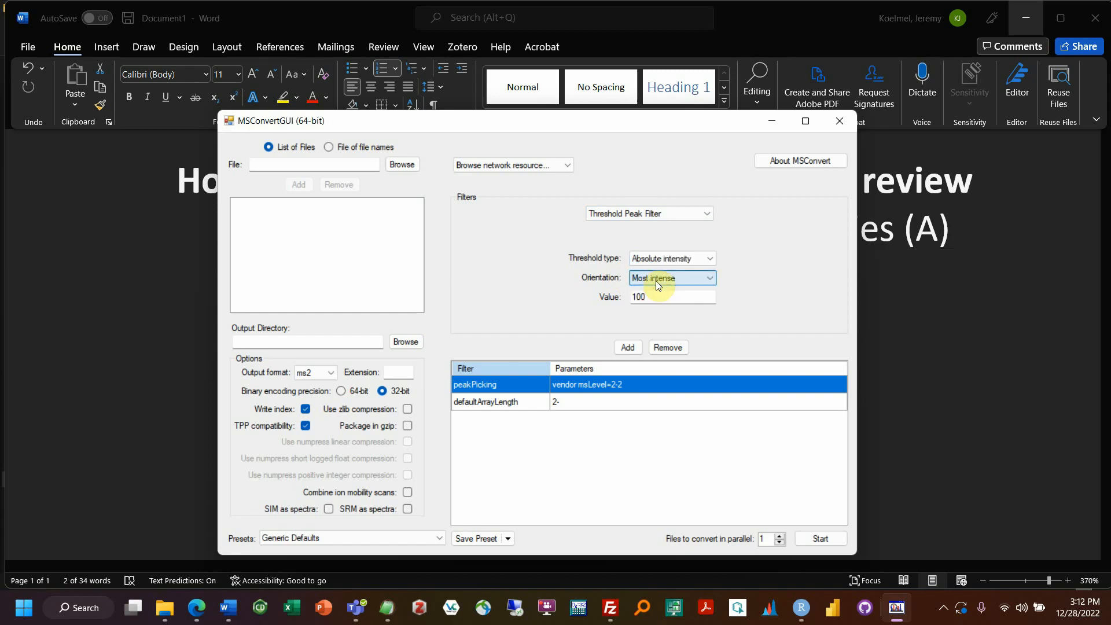
double_click(661, 302)
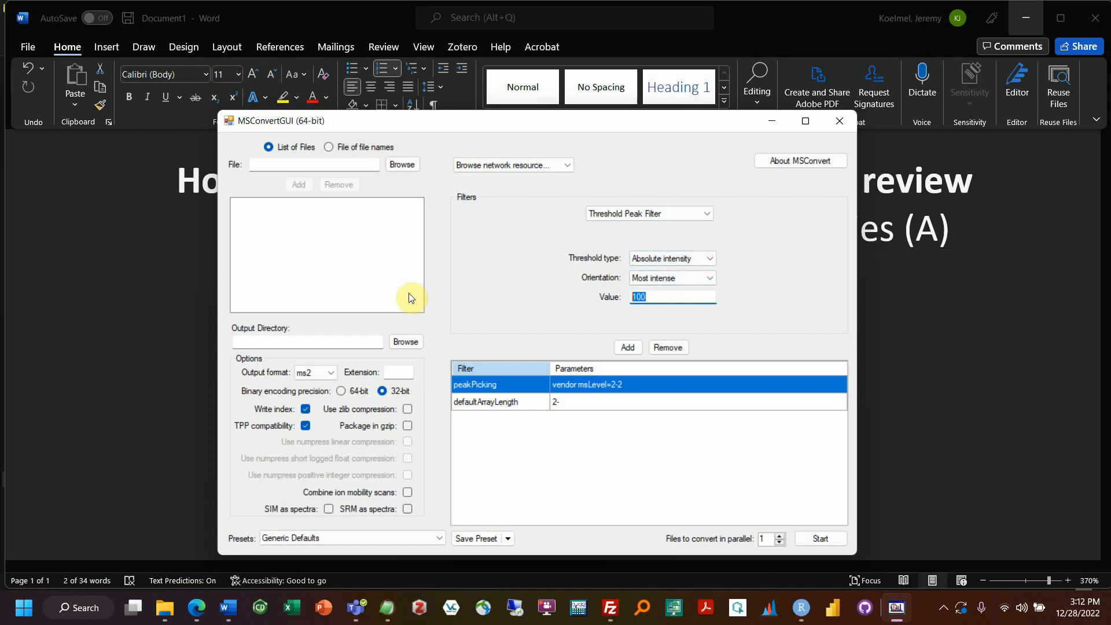
type("30")
left_click(628, 347)
left_click_drag(571, 419, 550, 402)
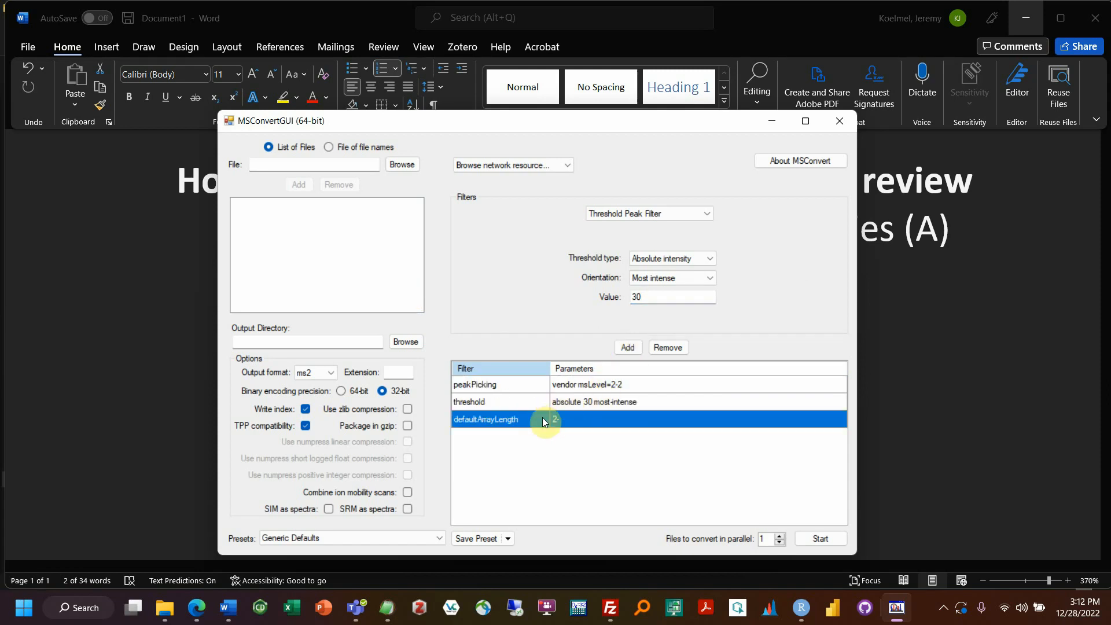
Step: Remove the defaultArrayLength 2- subset filter from the filter list
left_click(587, 387)
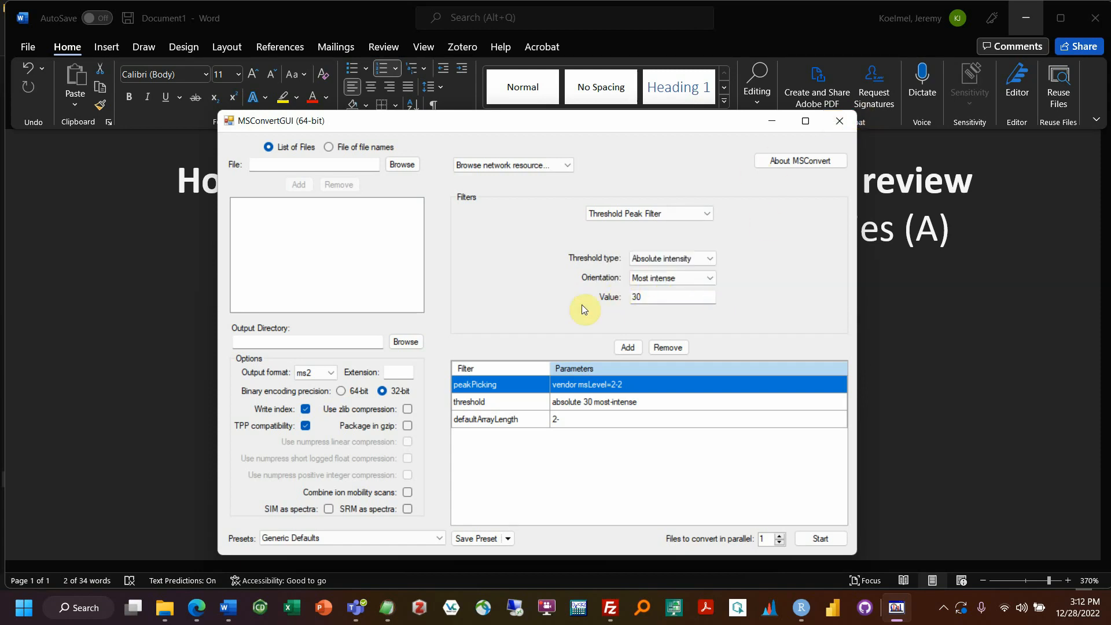
left_click(564, 408)
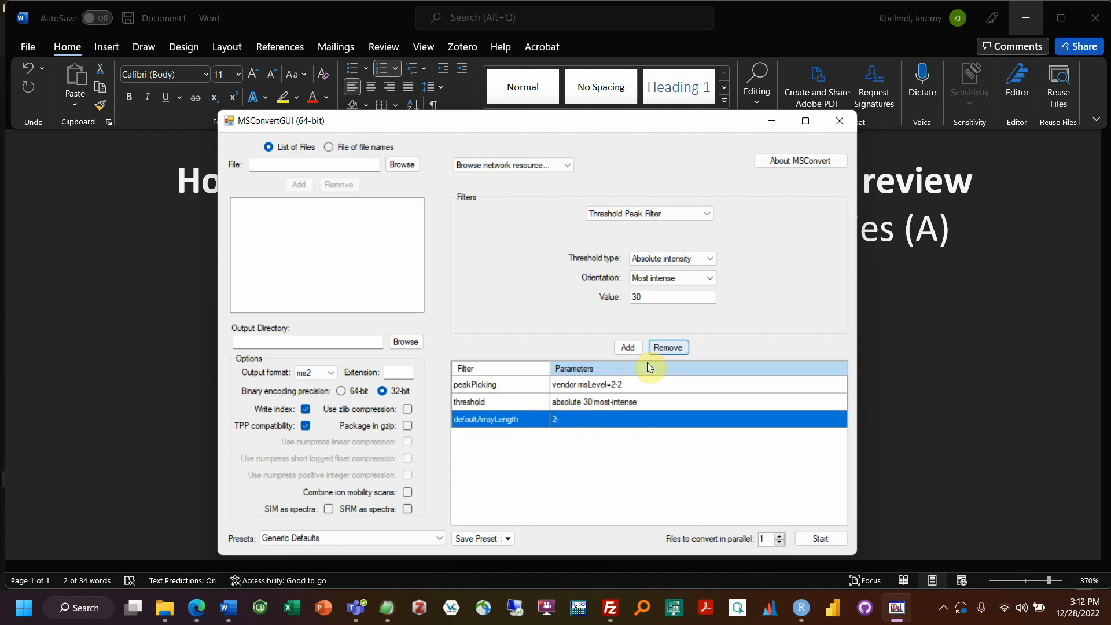
left_click(664, 347)
left_click(565, 386)
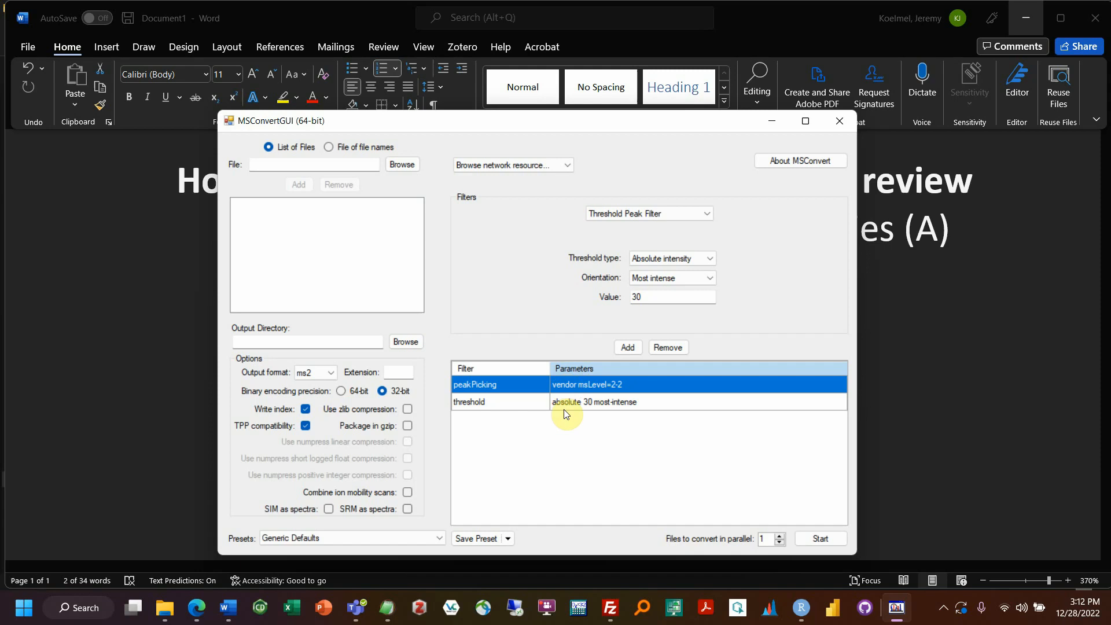
left_click(564, 403)
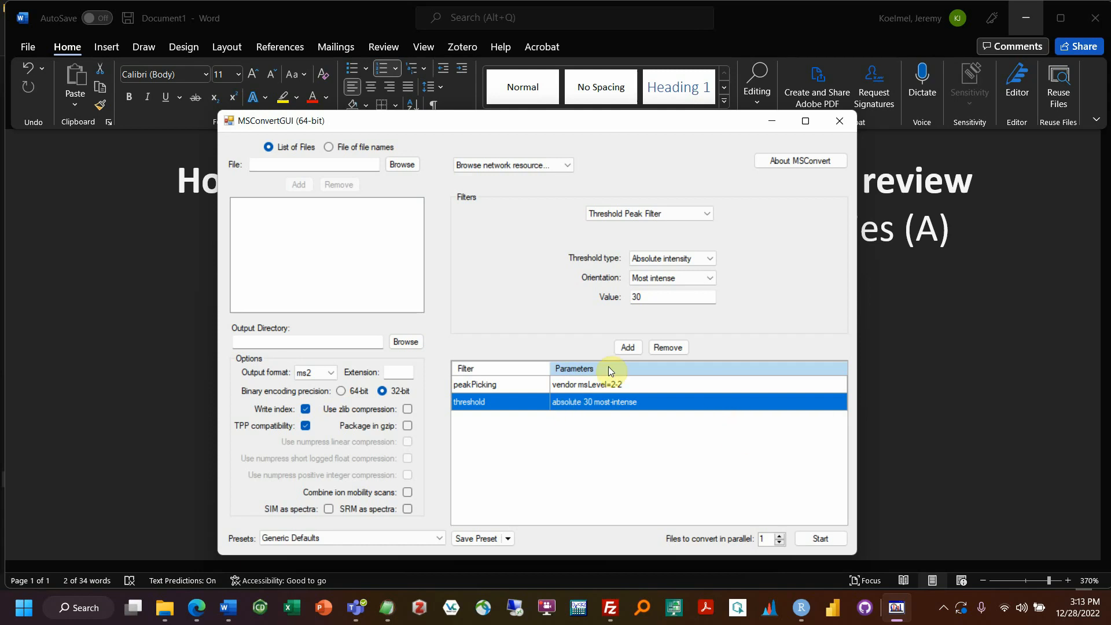
Step: Switch the output format to mzXML and close MSConvertGUI
left_click(310, 372)
left_click(313, 394)
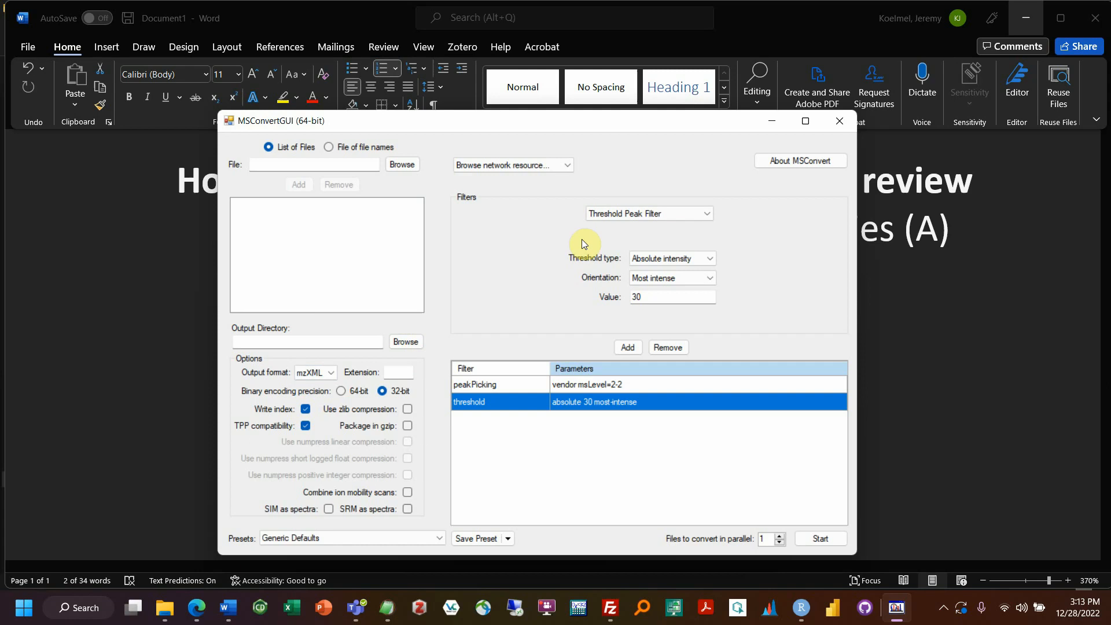
left_click(840, 120)
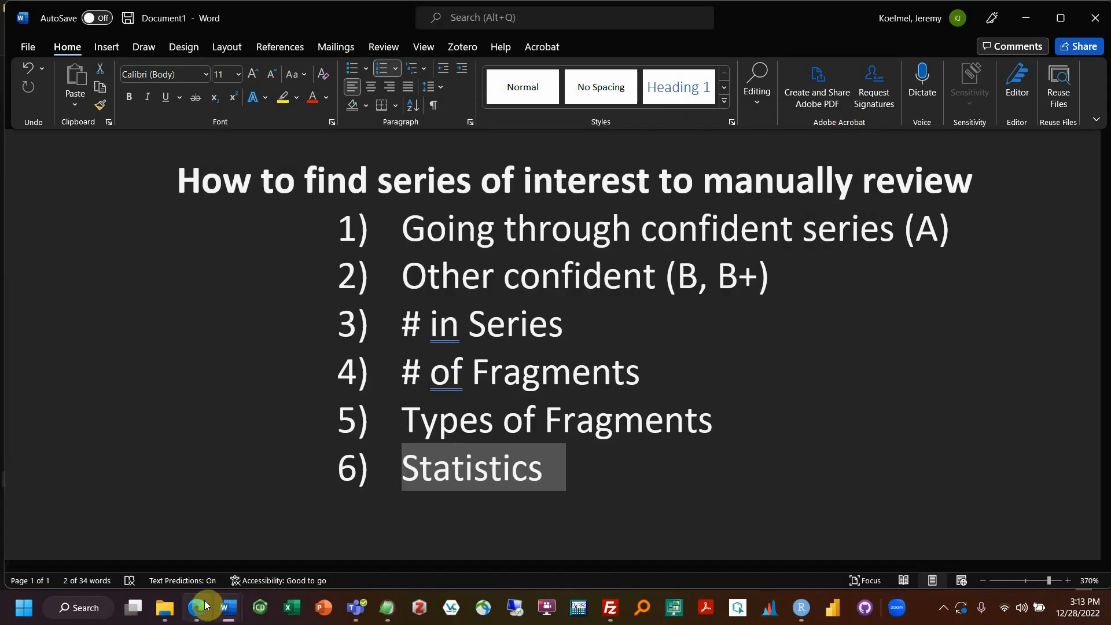
Step: Open the Example_Data folder inside FluoroMatch_Modular in File Explorer
left_click(165, 608)
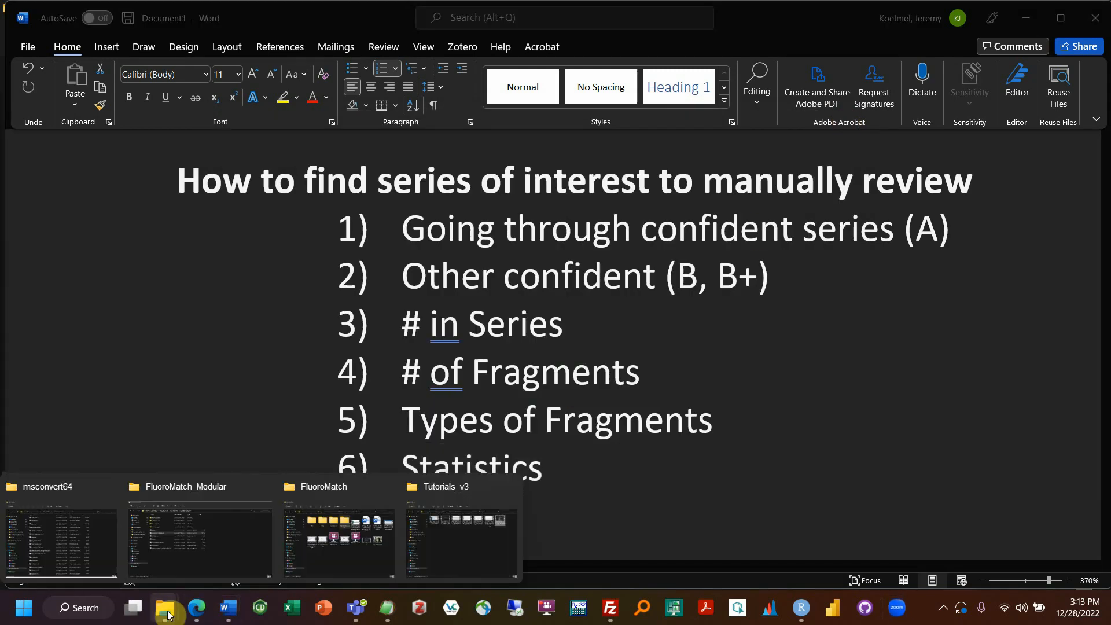
left_click(215, 551)
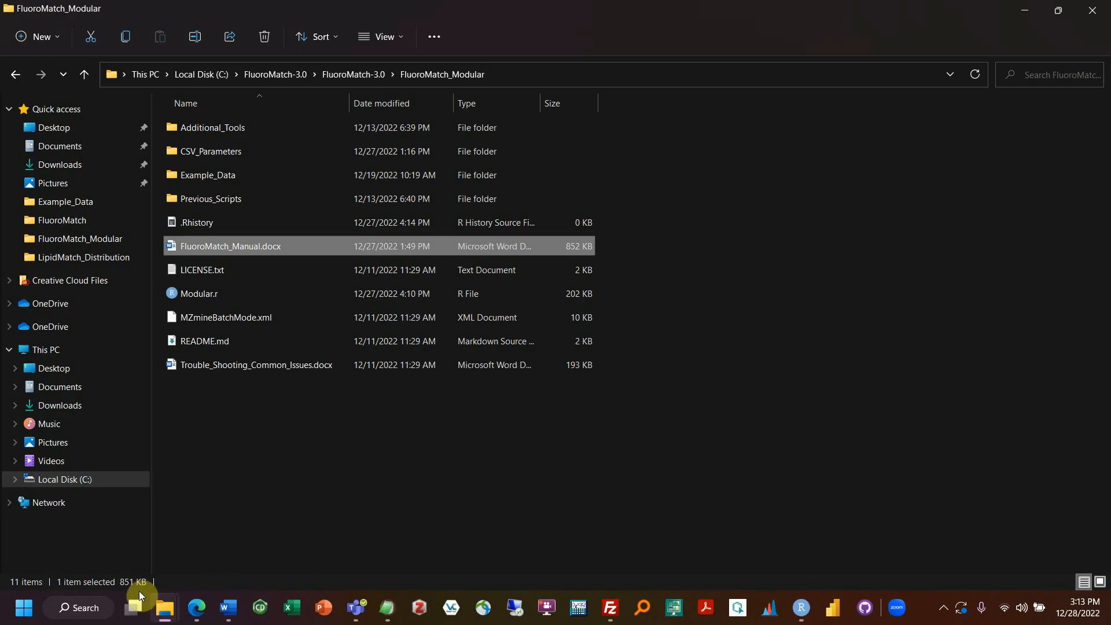
double_click(271, 171)
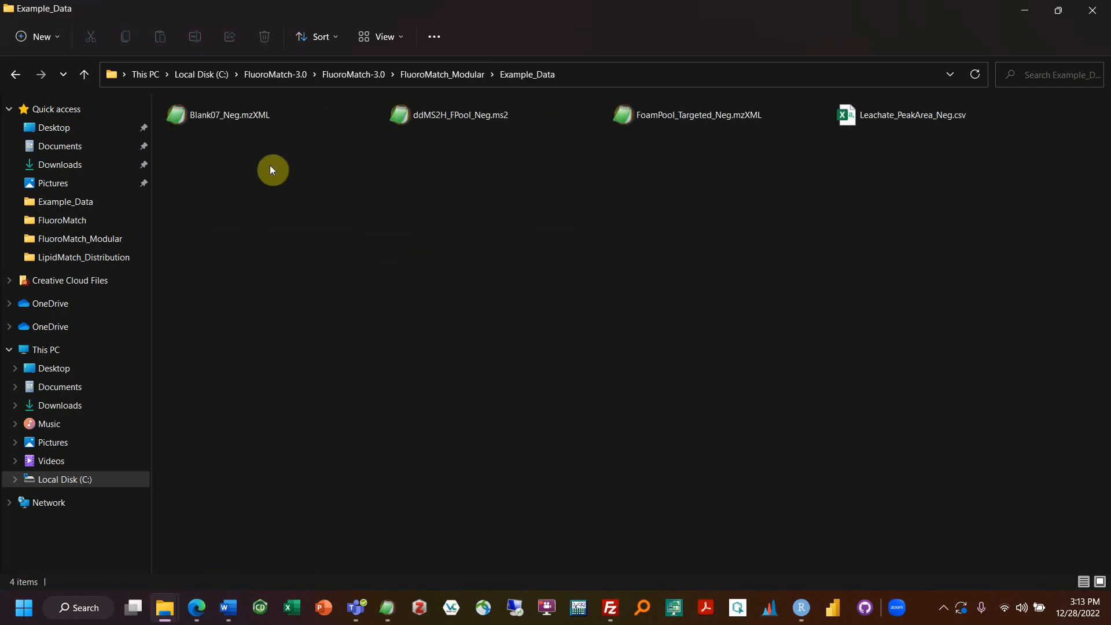
Step: Inspect Blank07_Neg.mzXML, FoamPool_Targeted_Neg.mzXML, ddMS2H_FPool_Neg.ms2 and Leachate_PeakArea_Neg.csv, then return to FluoroMatch_Modular
left_click(211, 123)
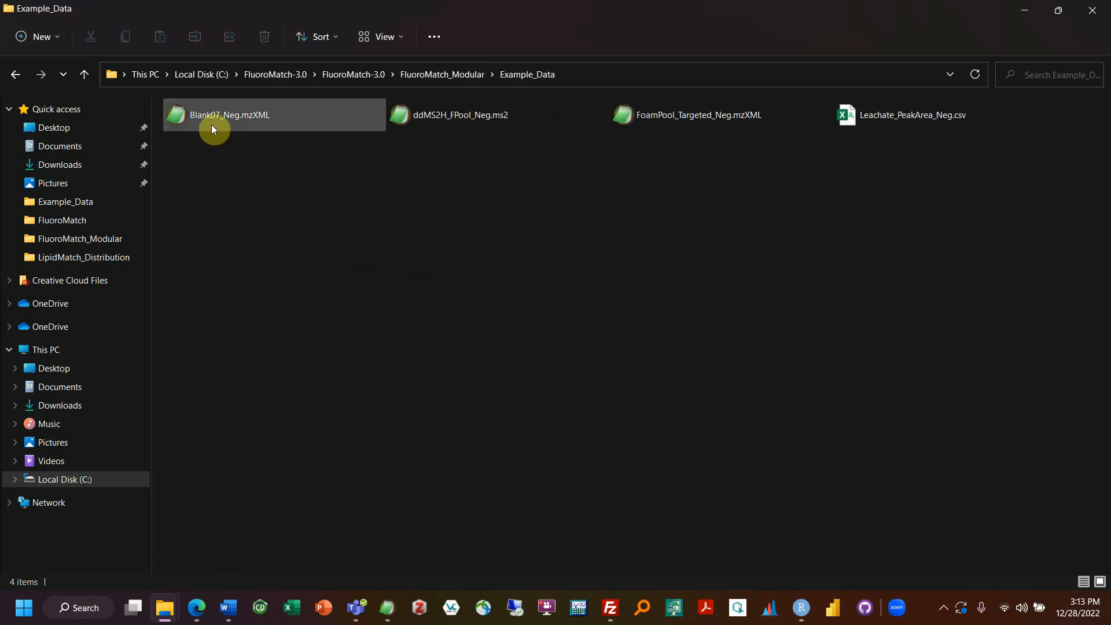
left_click(629, 126)
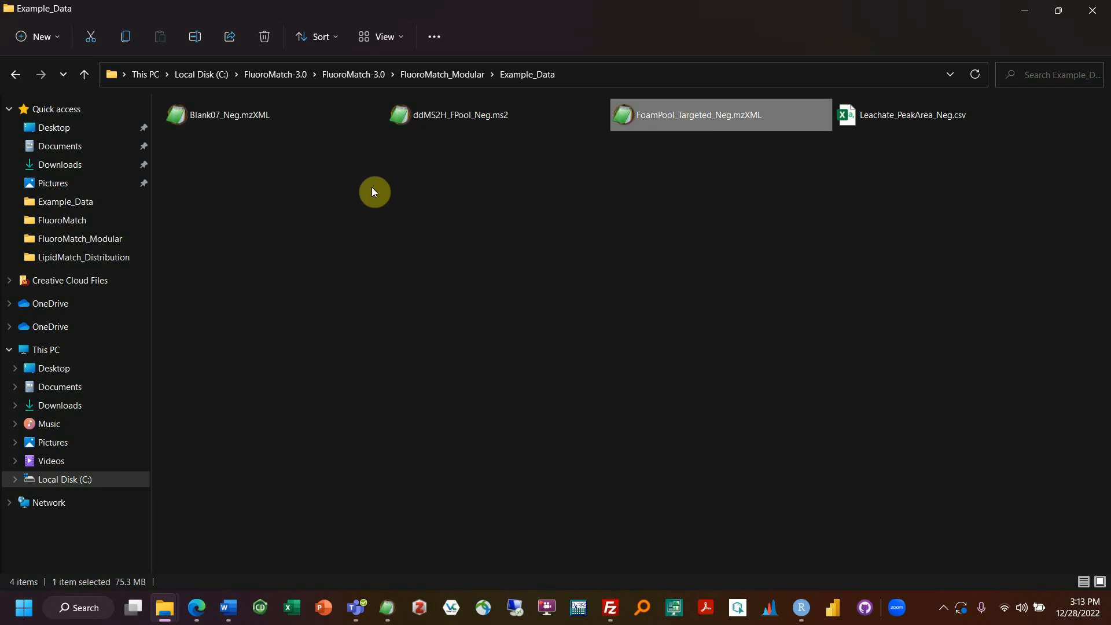
left_click_drag(219, 160, 681, 151)
left_click(235, 118)
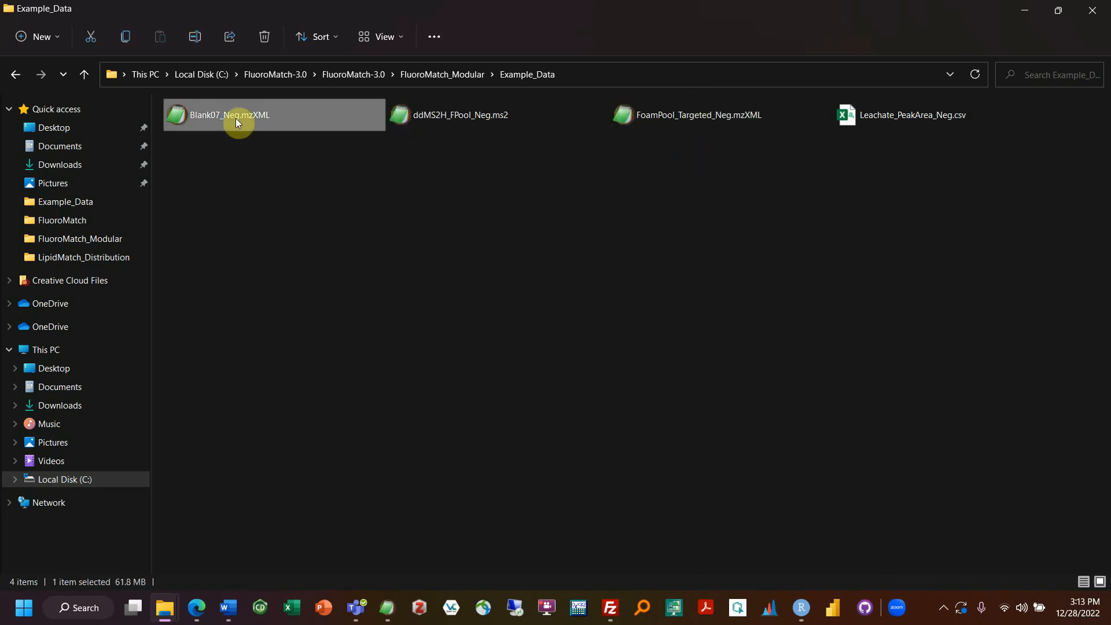
left_click(672, 127)
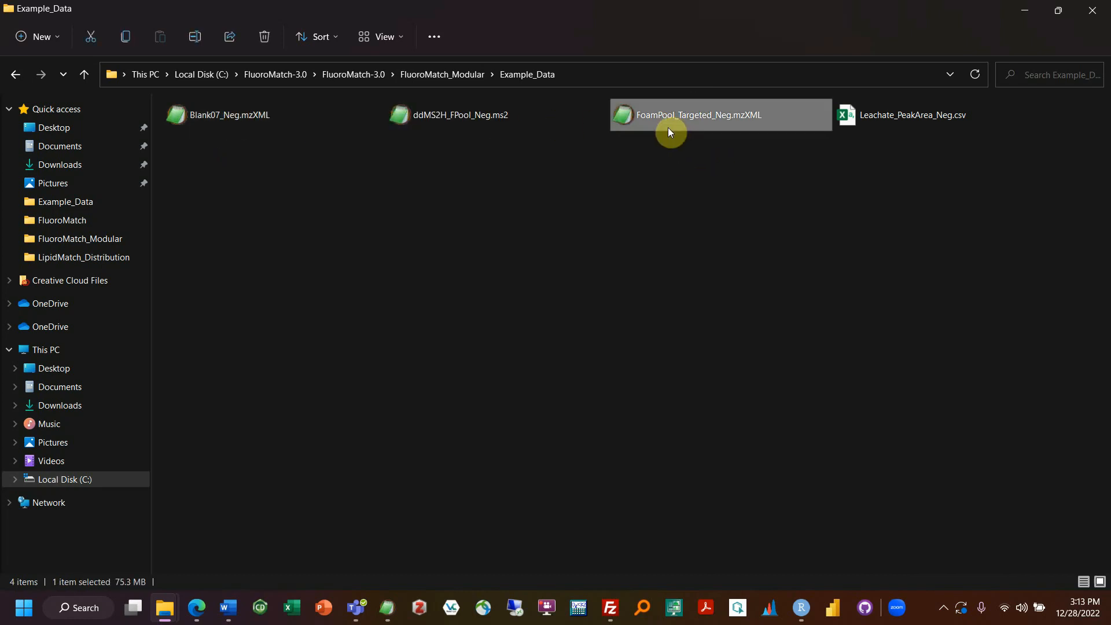
left_click(230, 115)
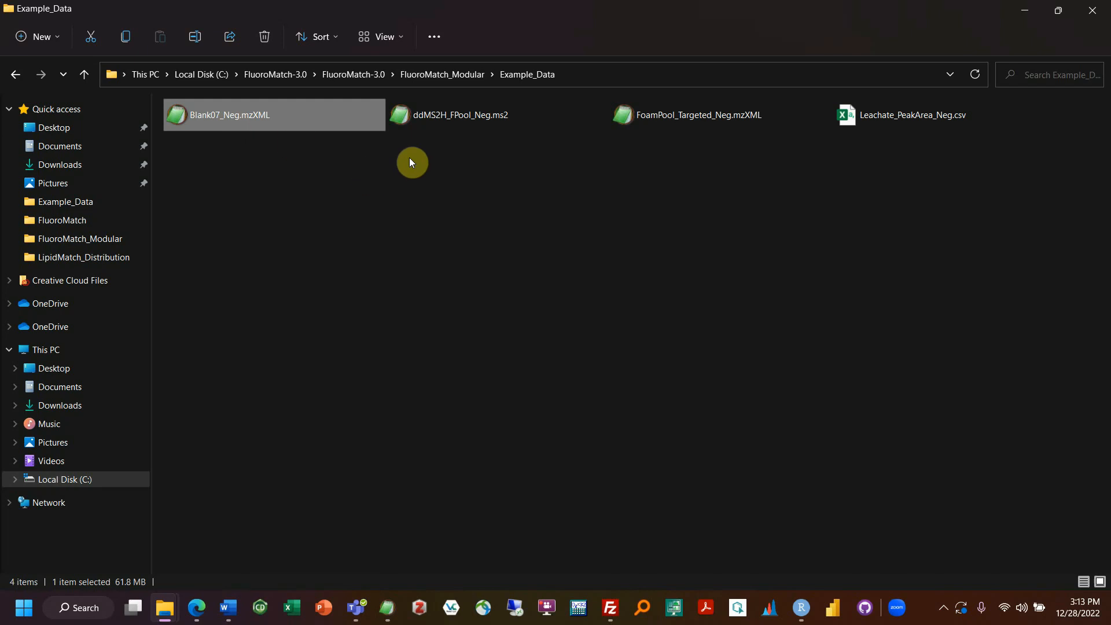
left_click(232, 181)
left_click(435, 127)
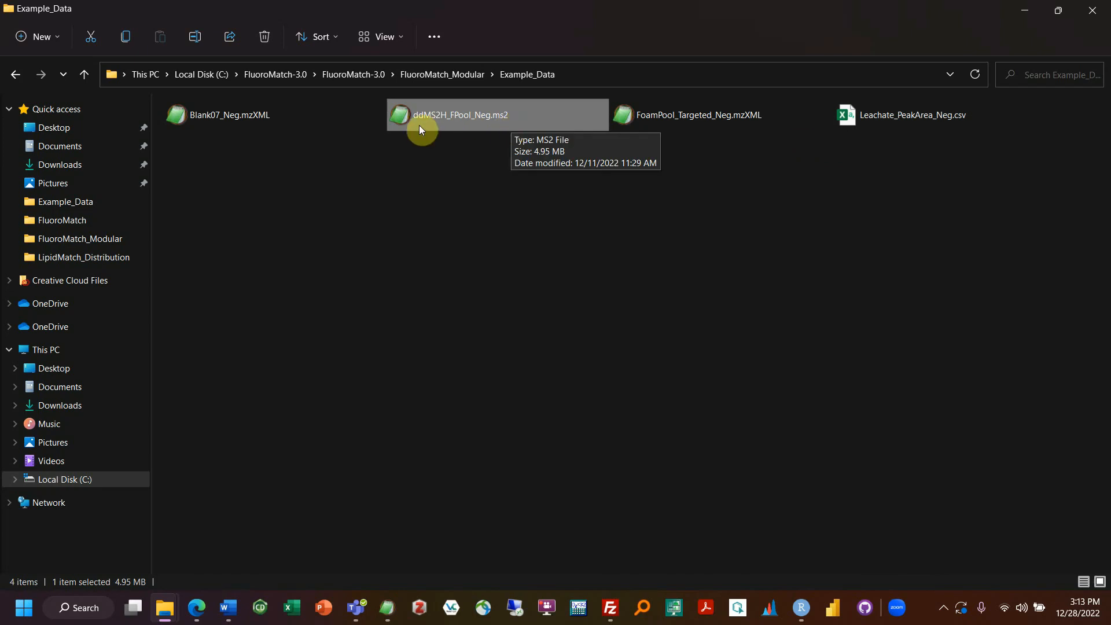
left_click(695, 205)
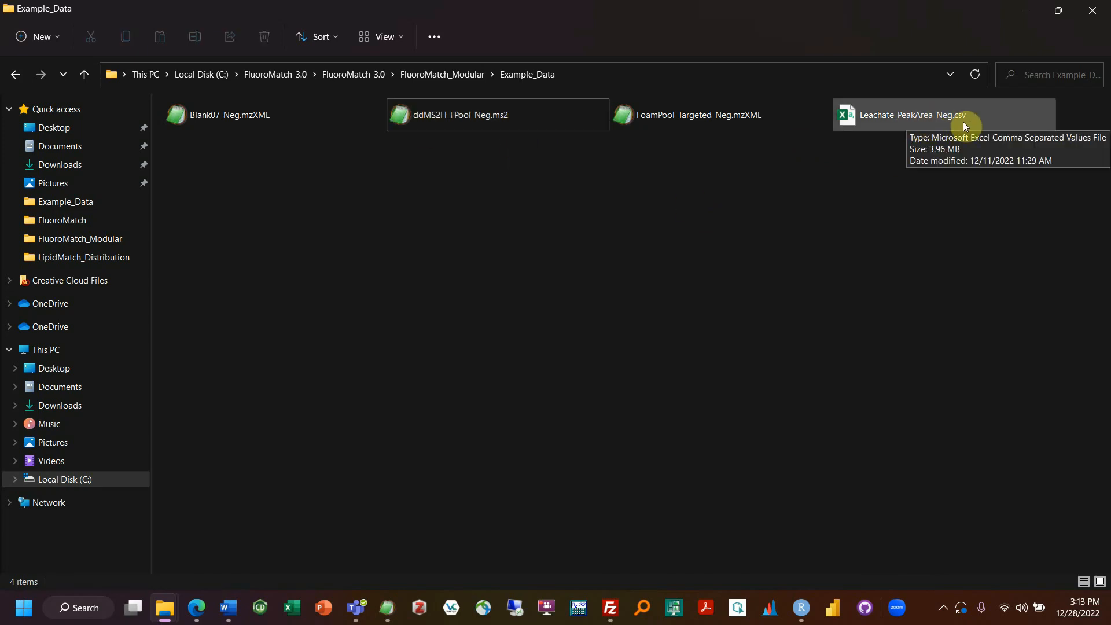
left_click(900, 120)
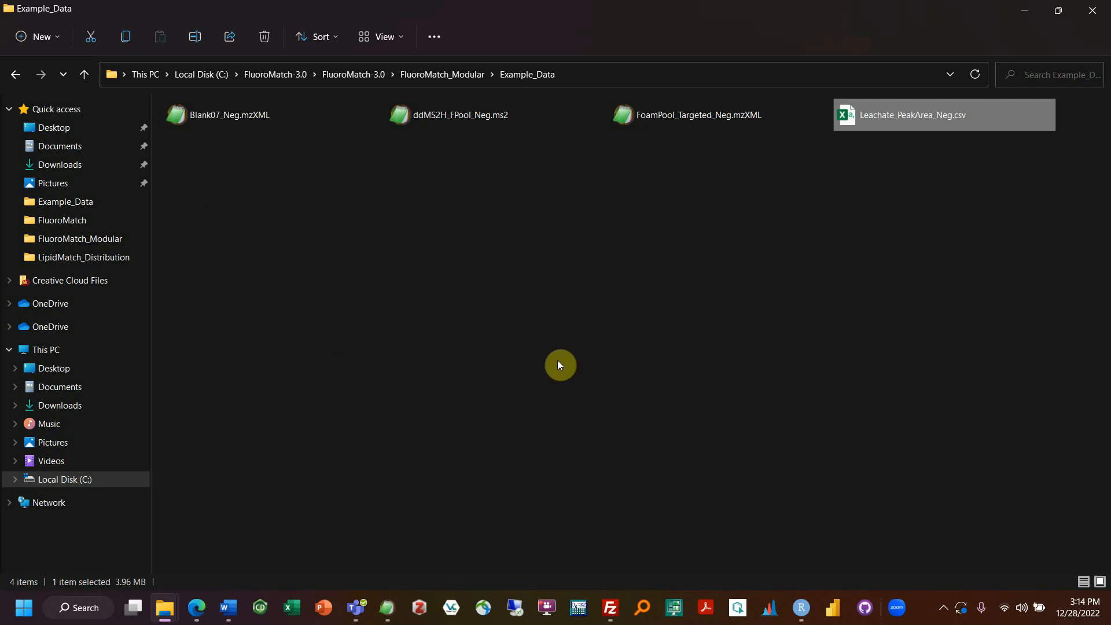
left_click_drag(260, 207, 924, 148)
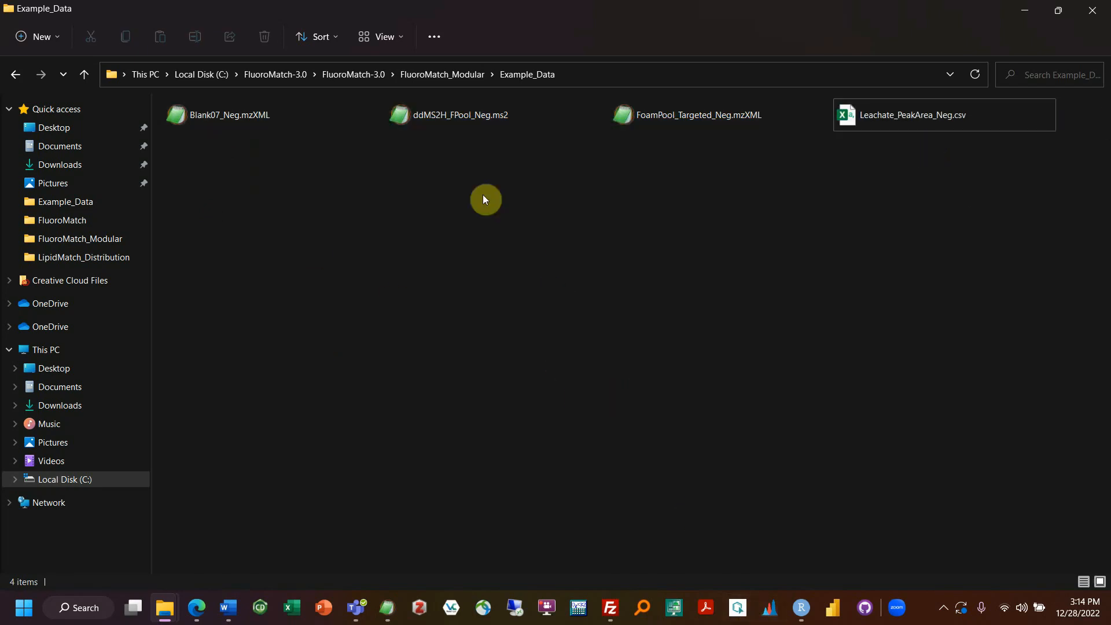
left_click(455, 74)
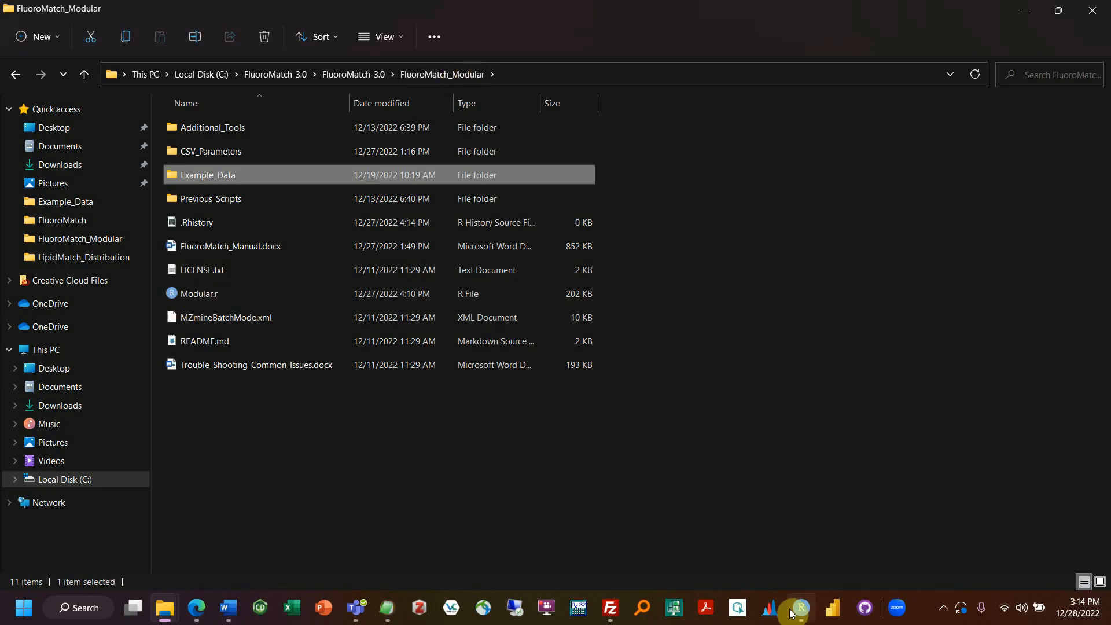
Step: Bring up the 'Choose another app' list for Modular.r with more apps shown
left_click(178, 294)
right_click(178, 294)
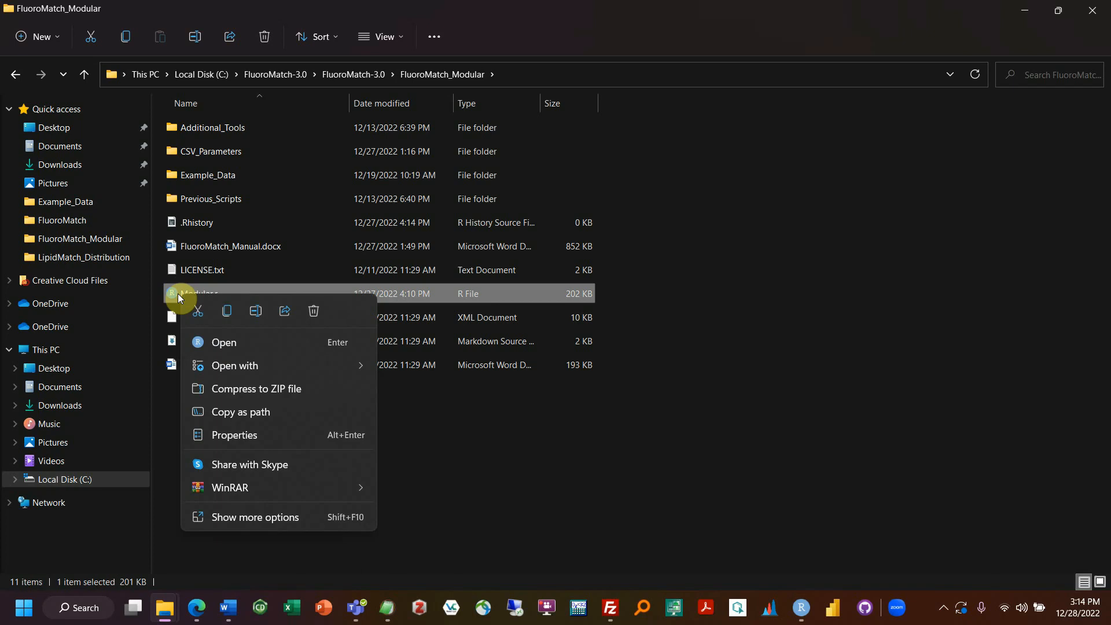
mouse_move(238, 370)
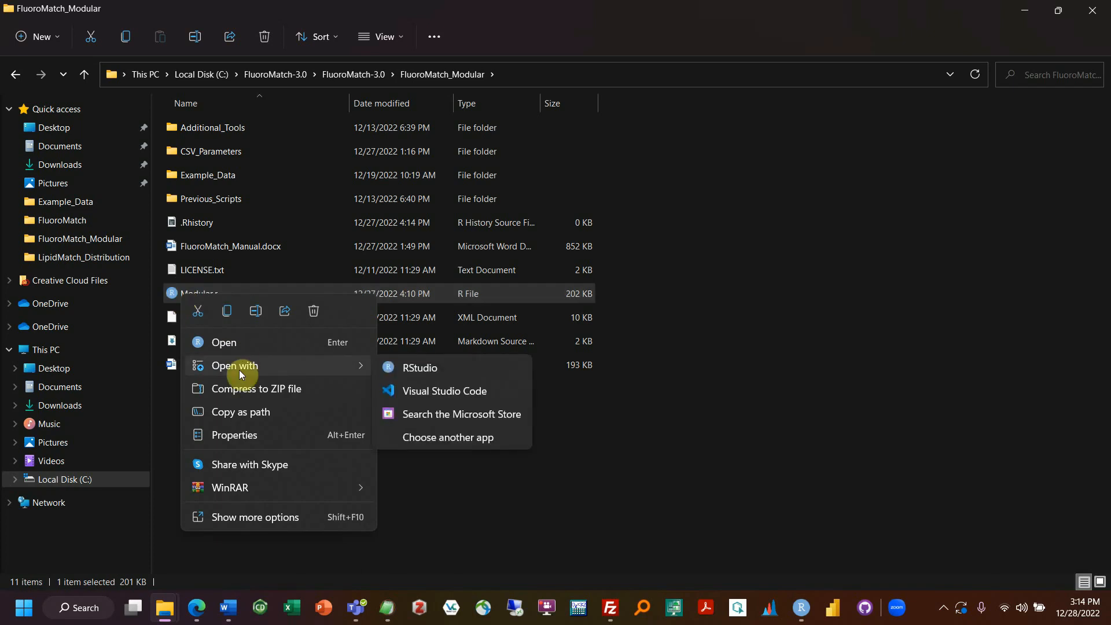
left_click(444, 435)
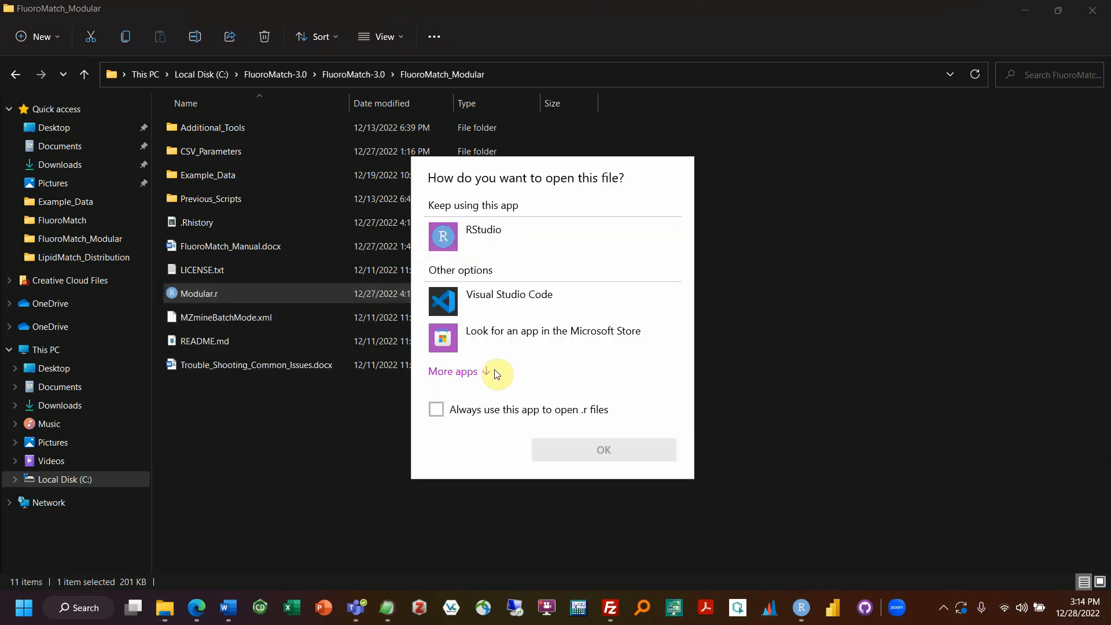
left_click(488, 371)
Step: Browse EditPad Pro, Notepad, Word and other apps, then dismiss the chooser without opening
left_click(513, 404)
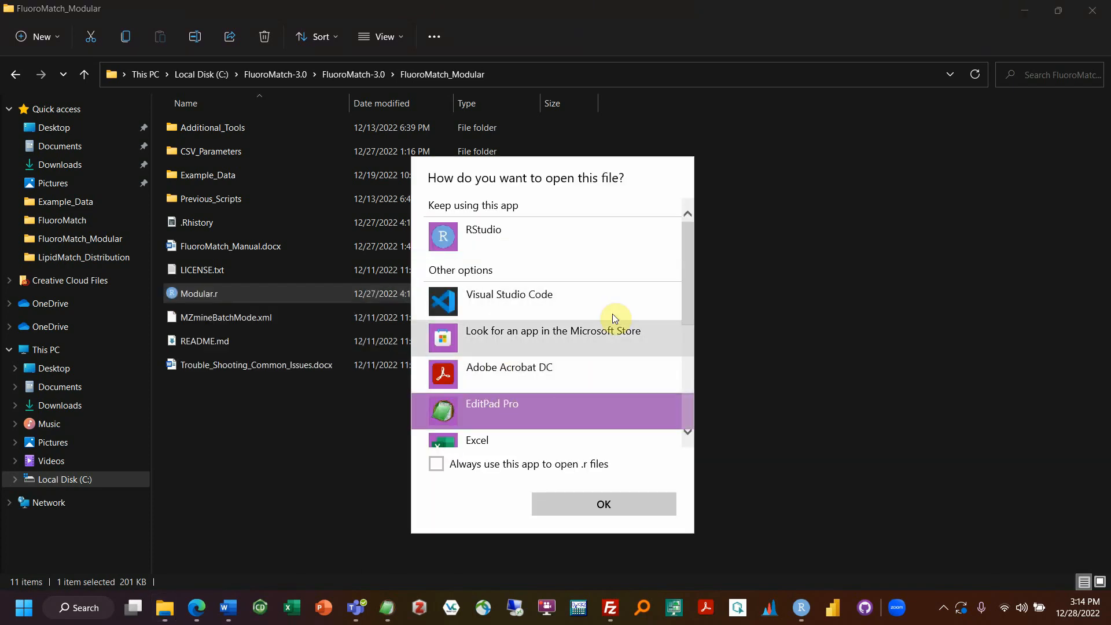
scroll(595, 328, "down", 5)
scroll(596, 323, "up", 1)
left_click(488, 381)
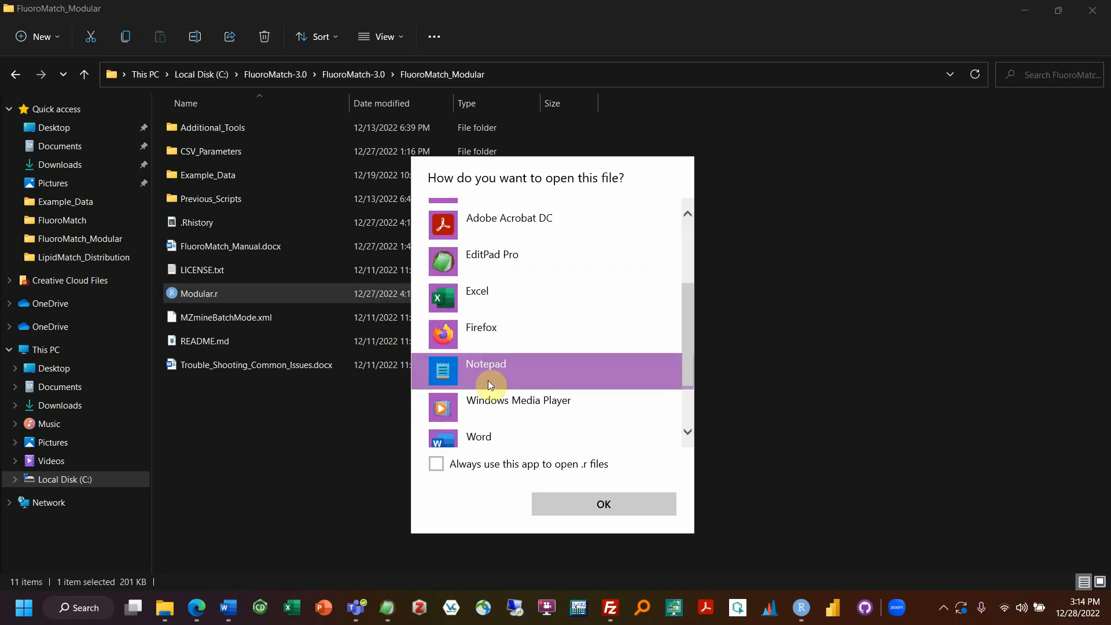
scroll(488, 380, "down", 2)
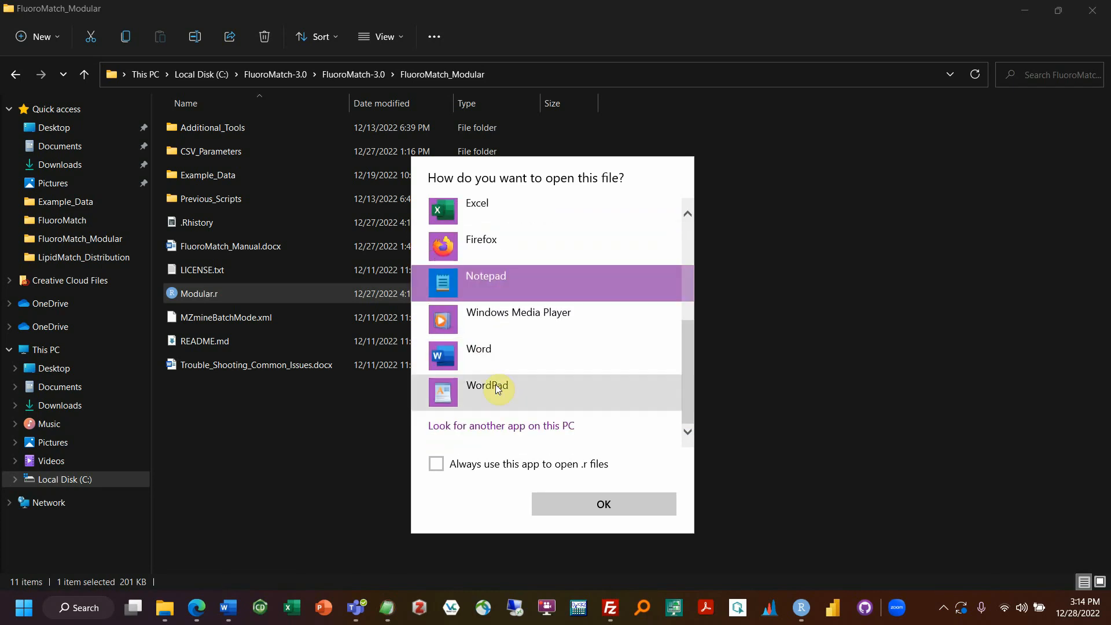
left_click(497, 370)
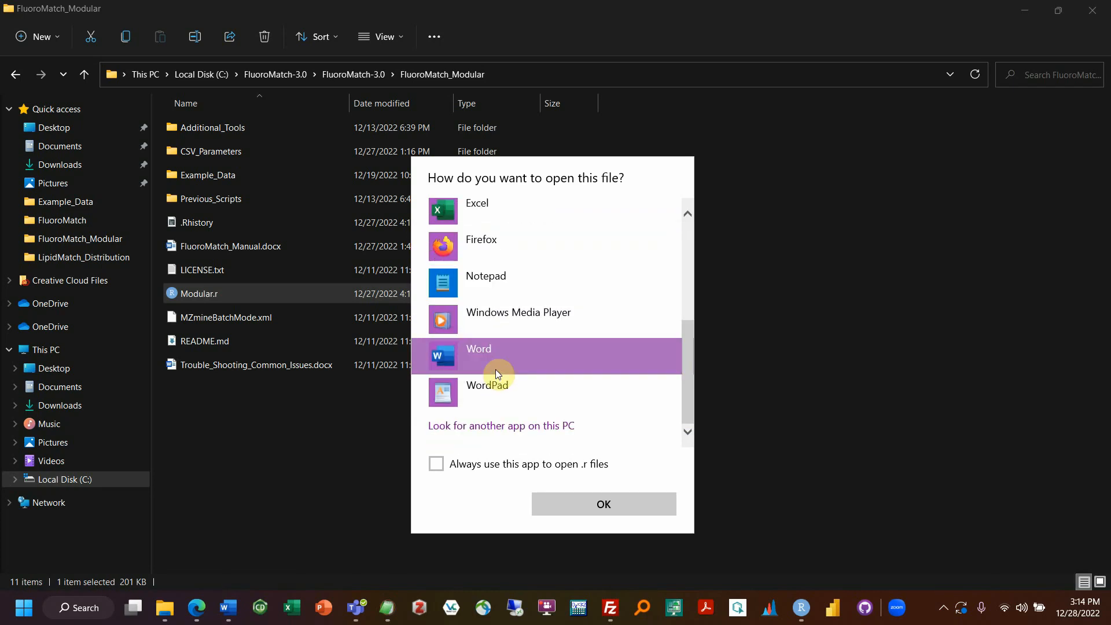
scroll(497, 372, "up", 3)
scroll(496, 372, "down", 3)
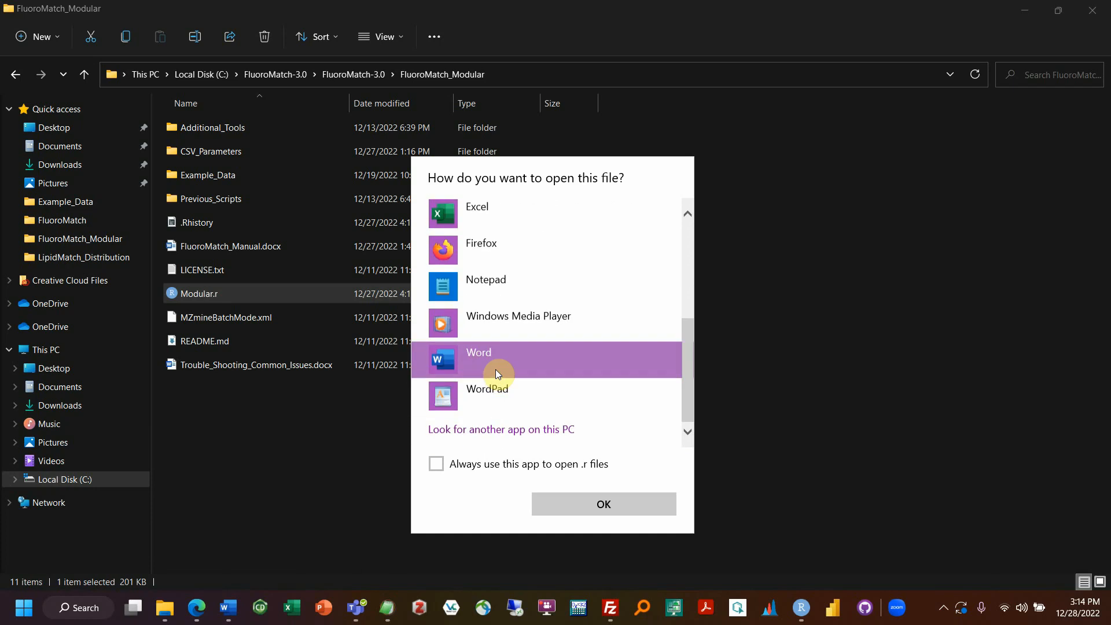
scroll(493, 369, "up", 3)
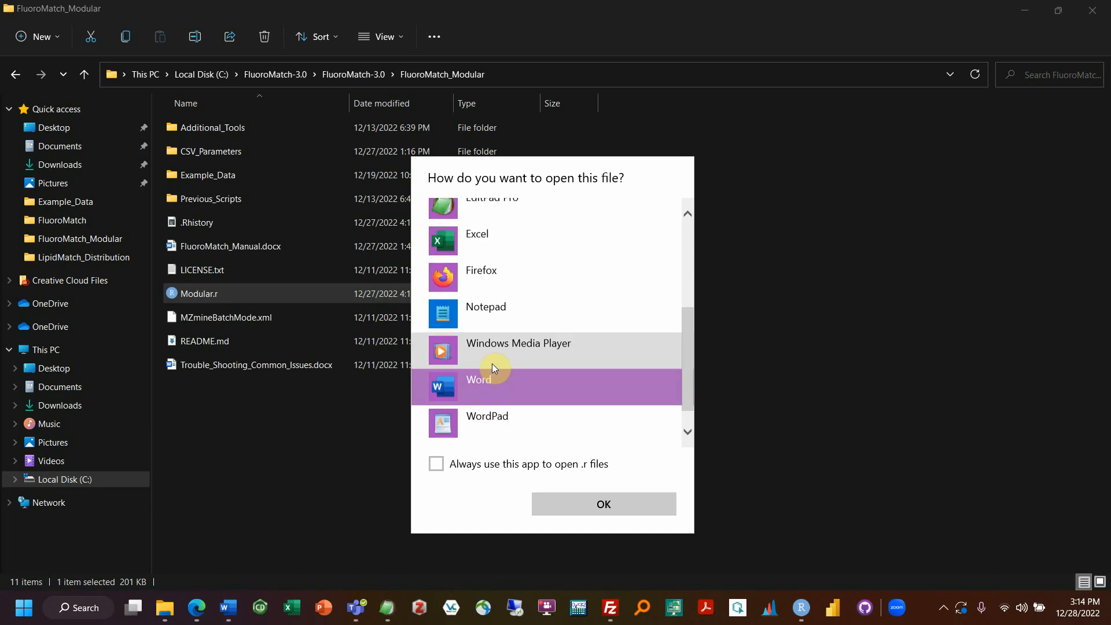
scroll(497, 355, "up", 3)
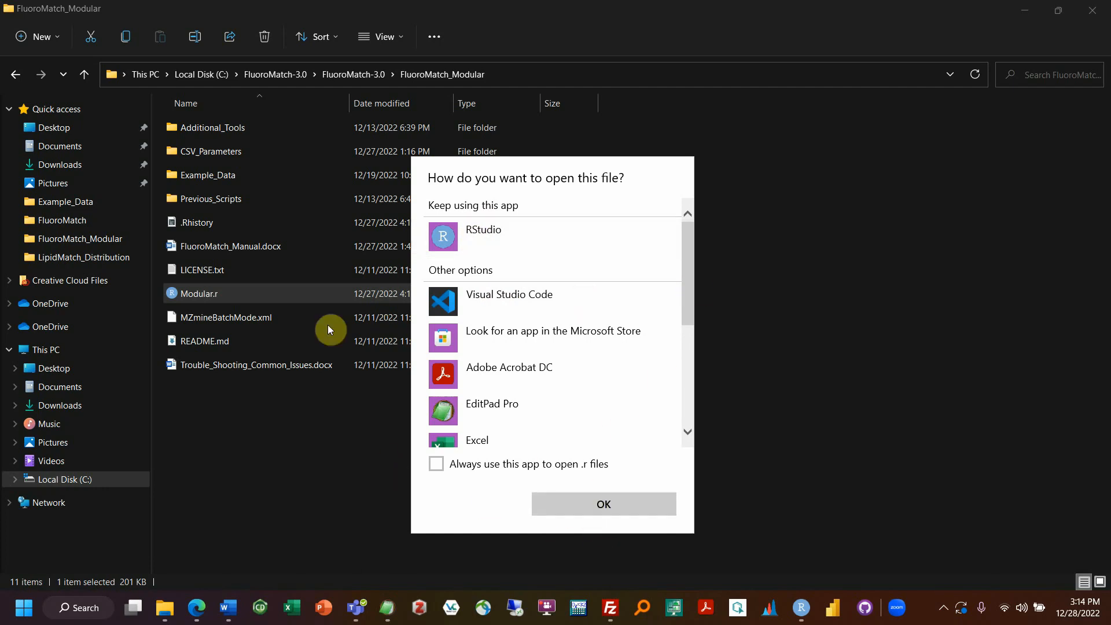
left_click(364, 427)
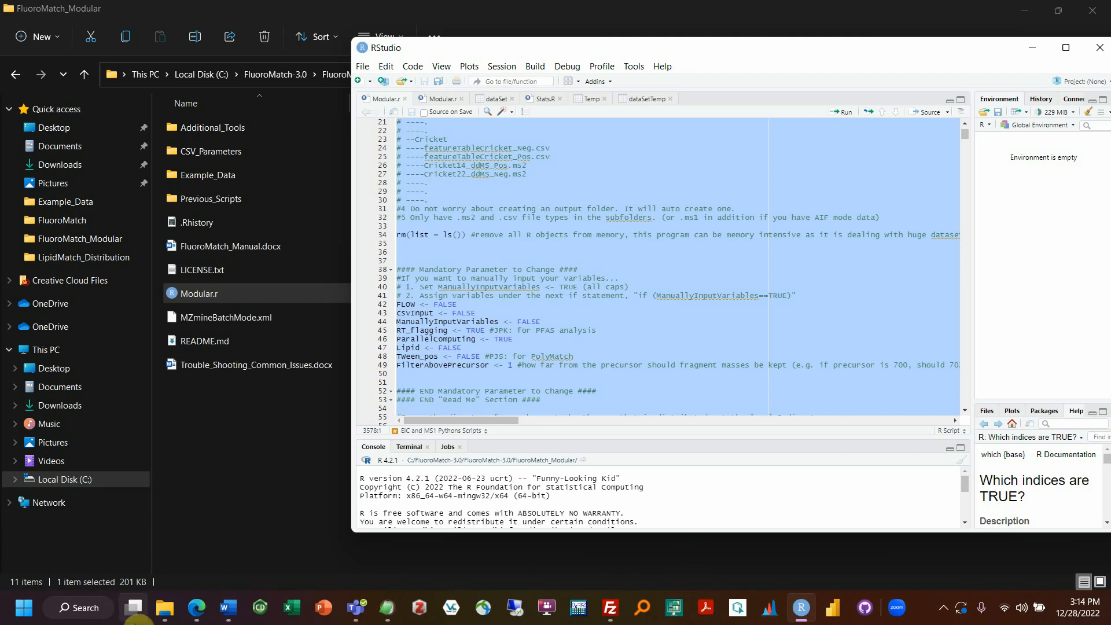
Step: Review Modular.r in RStudio, highlighting .libPaths()[2] on line 56, then select the whole script
mouse_move(158, 619)
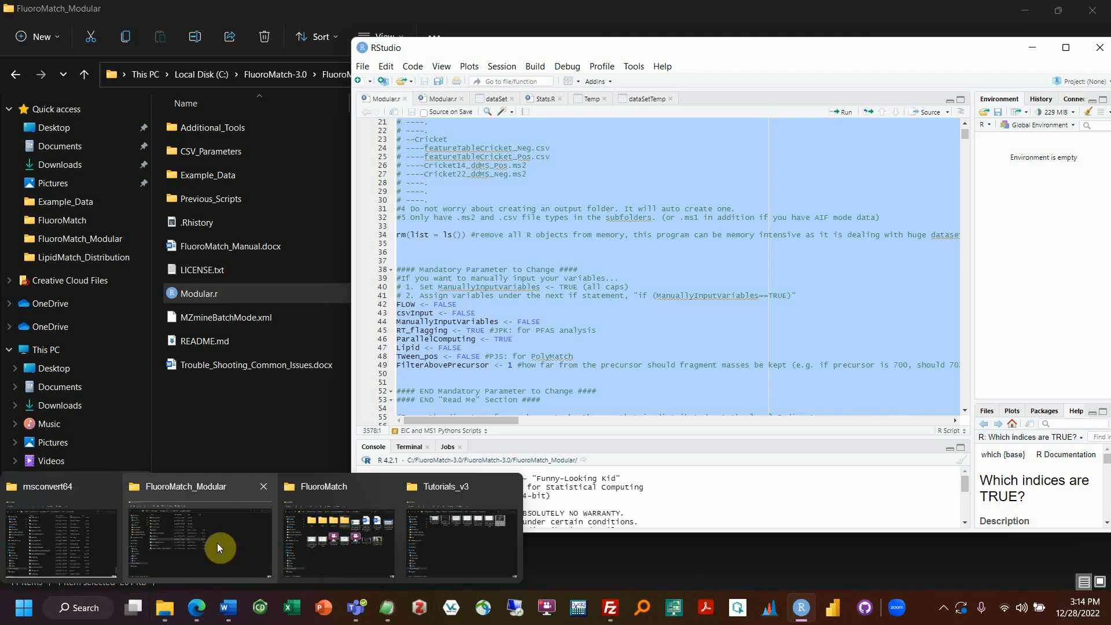
left_click(590, 296)
scroll(493, 255, "up", 5)
scroll(493, 255, "up", 1)
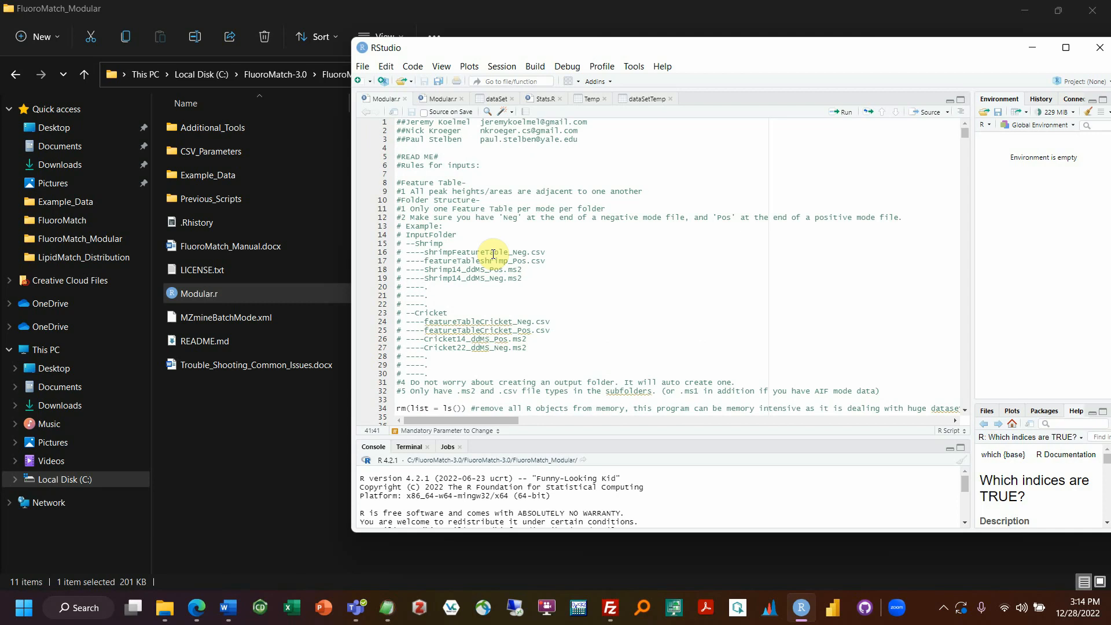
scroll(494, 255, "down", 8)
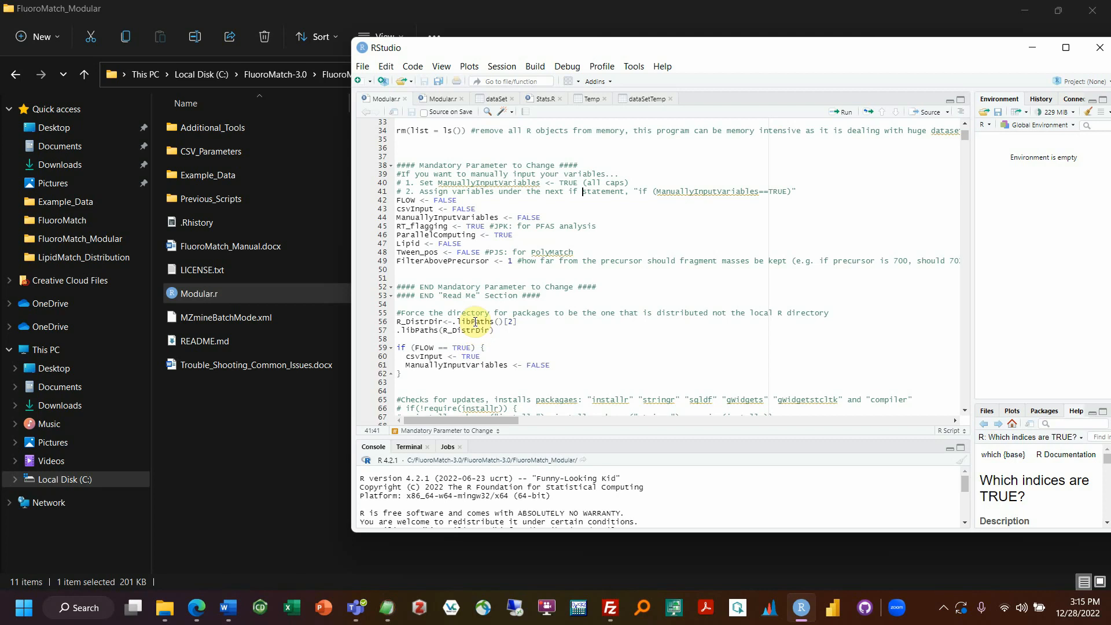
left_click_drag(455, 323, 522, 327)
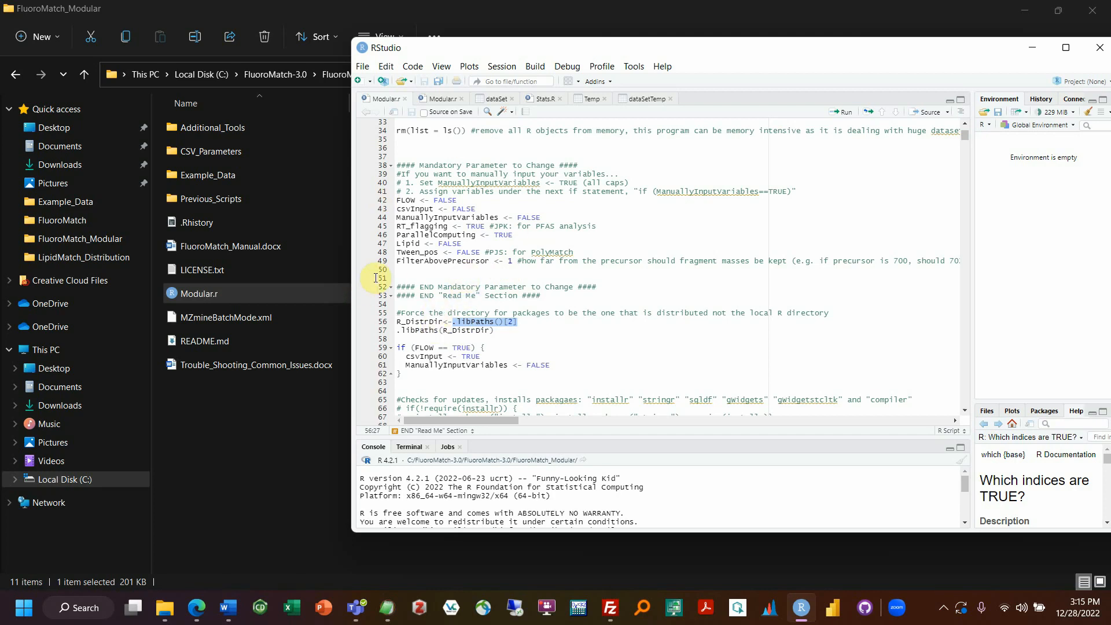
left_click(495, 191)
scroll(549, 290, "up", 10)
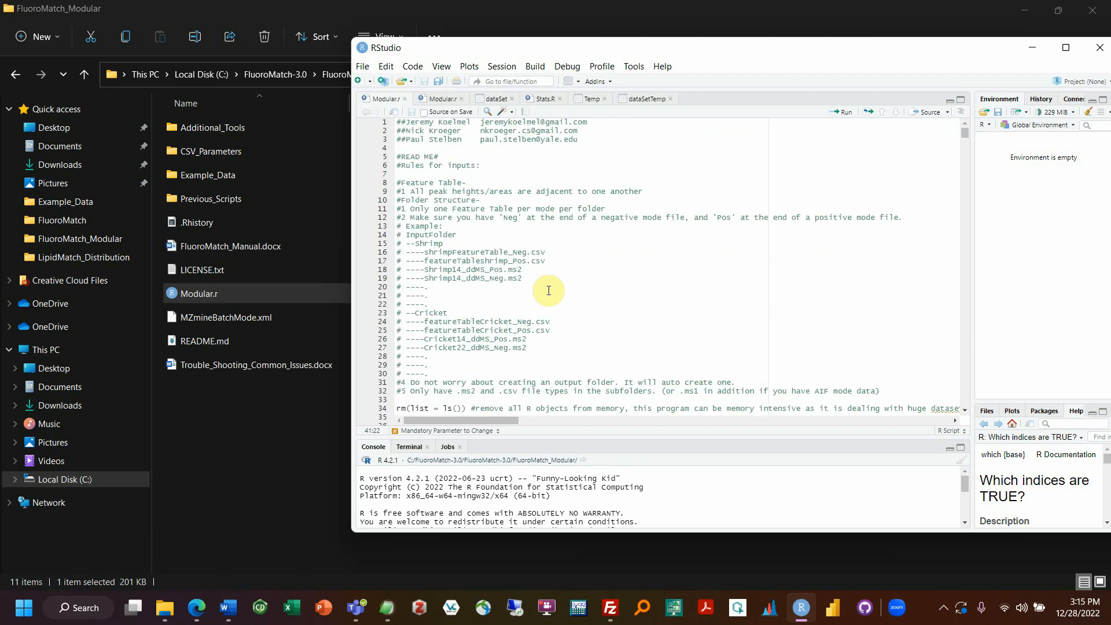
scroll(549, 291, "down", 10)
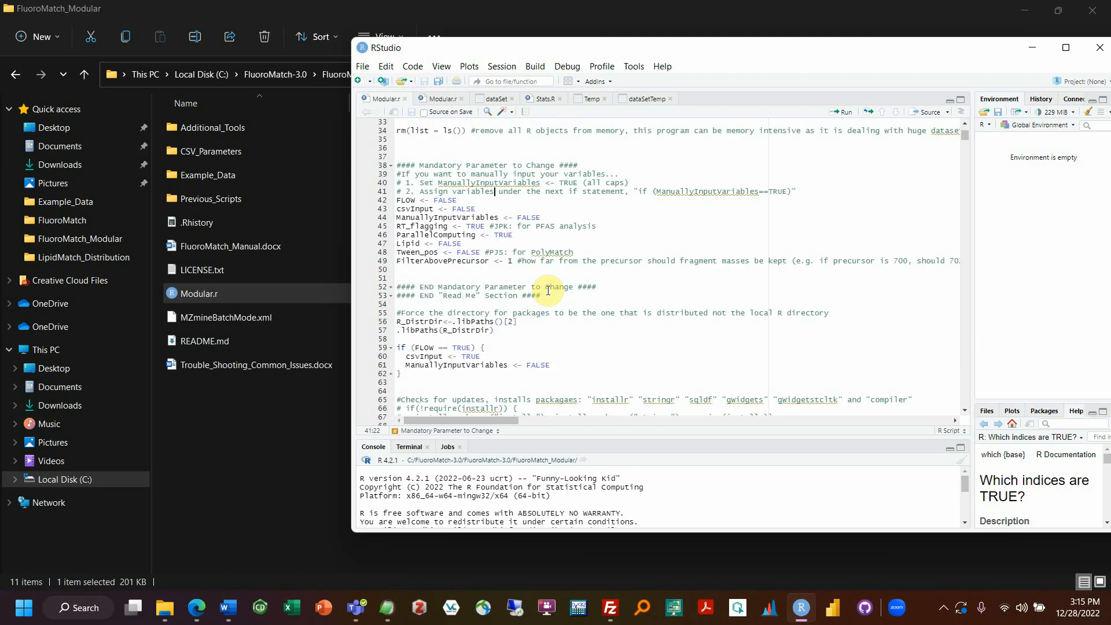
key("ctrl+a")
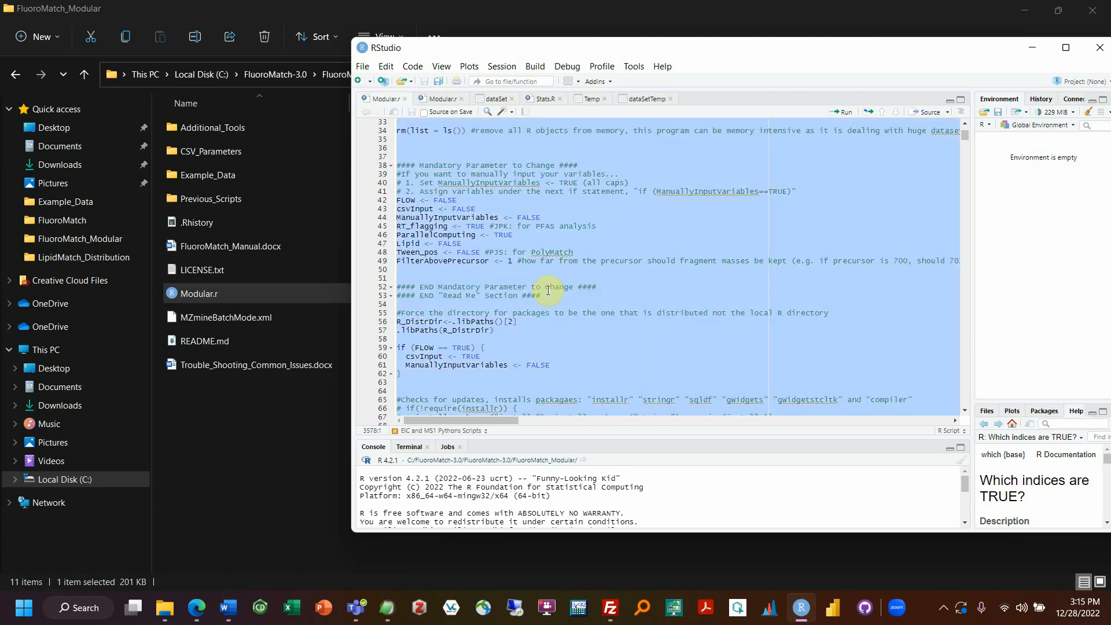
left_click(216, 400)
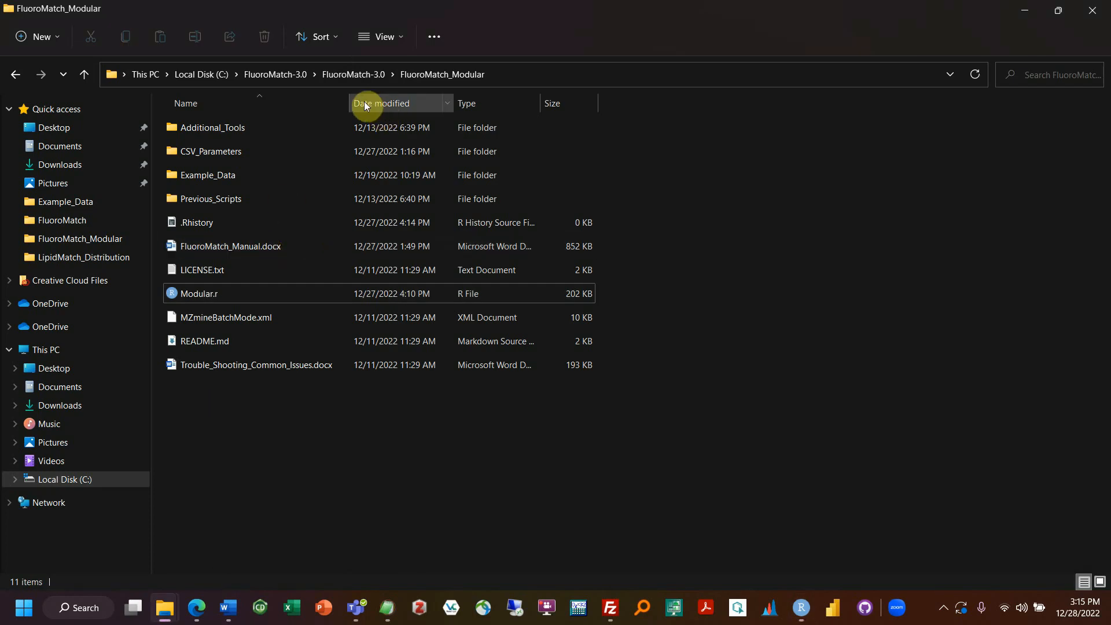
Step: Navigate from FluoroMatch-3.0 through Flow\R-4.2.1\bin\x64 and launch Rgui.exe
left_click(348, 77)
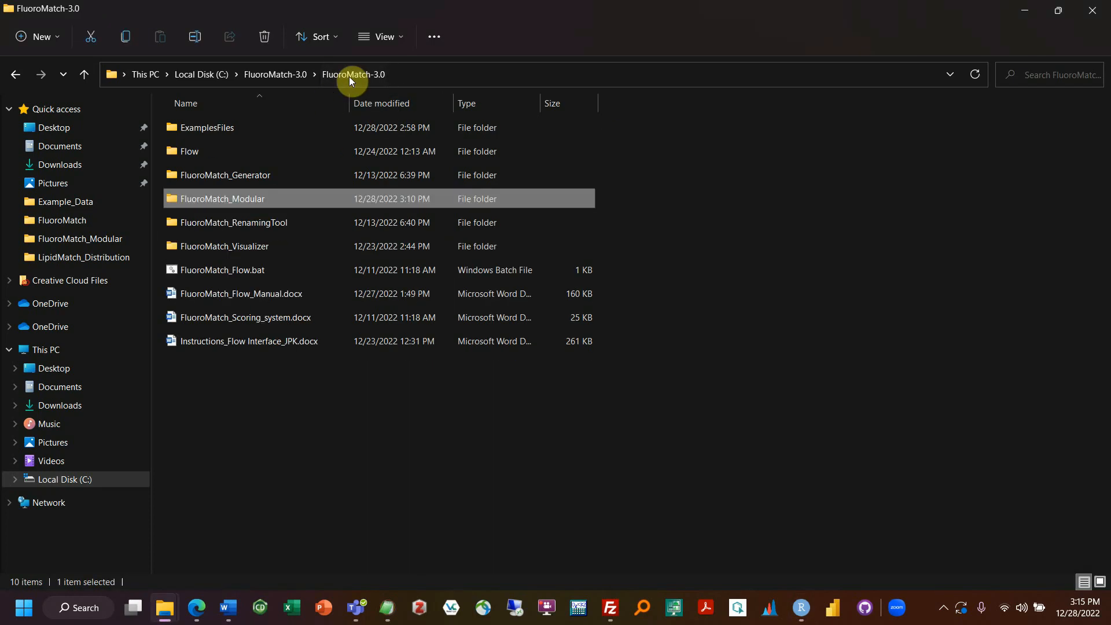
double_click(203, 152)
double_click(193, 186)
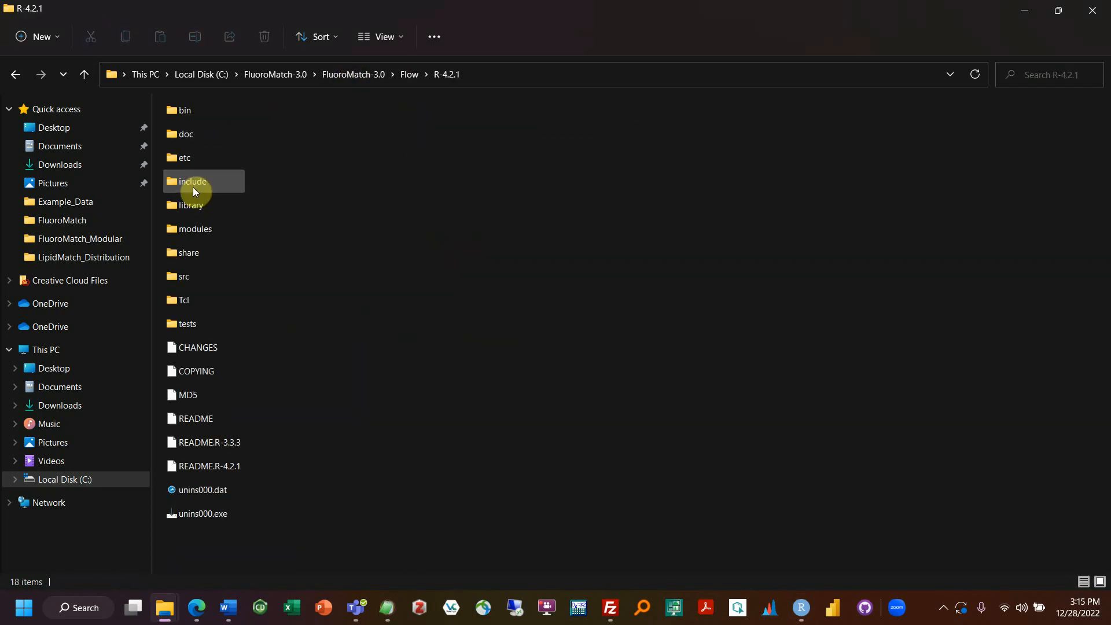
double_click(201, 113)
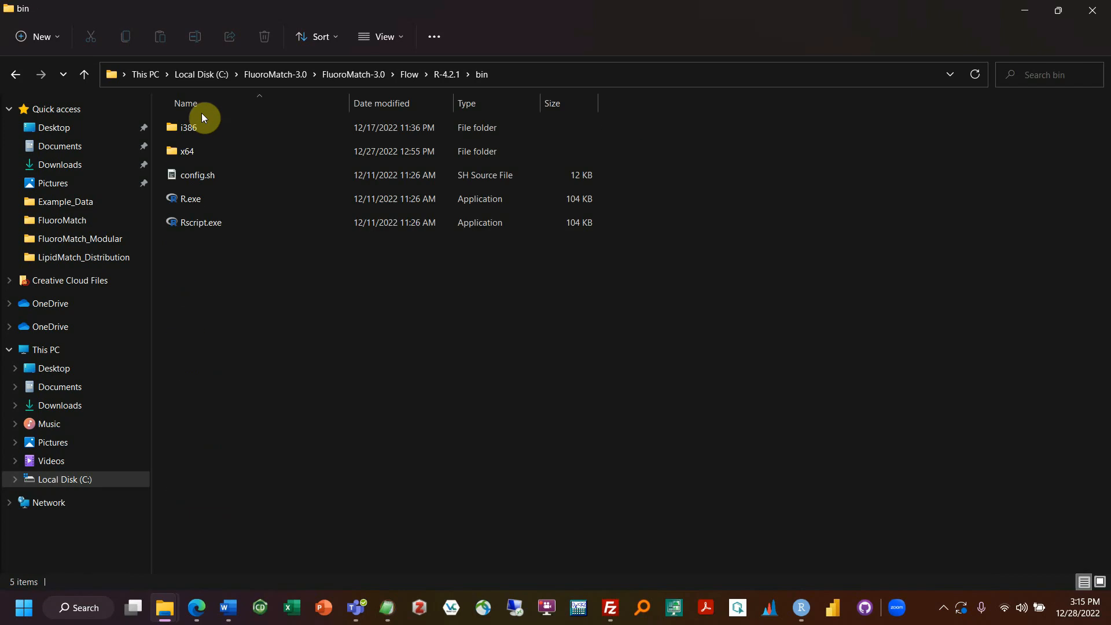
double_click(188, 152)
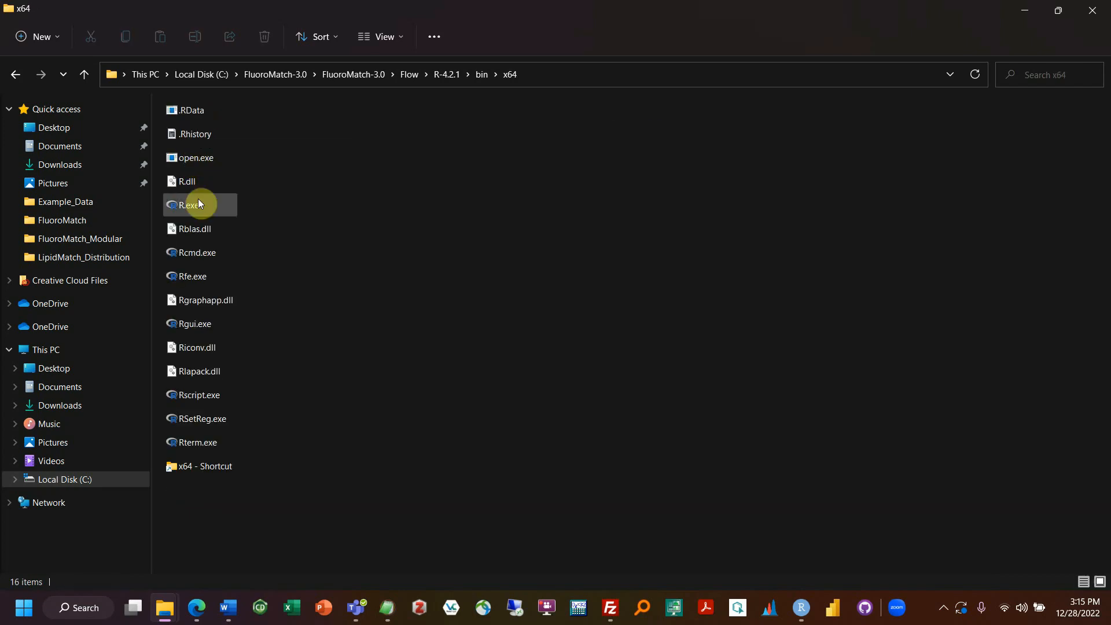
double_click(206, 328)
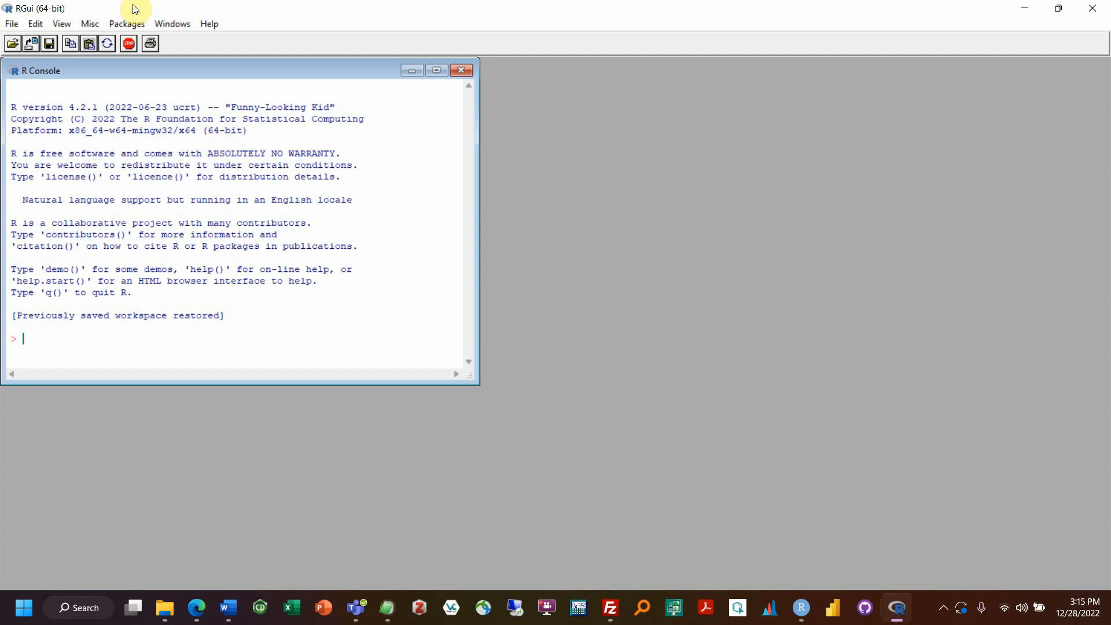
Step: Select the entire Modular.r script in RStudio, then bring the R console in front with both windows visible
left_click_drag(119, 9, 491, 108)
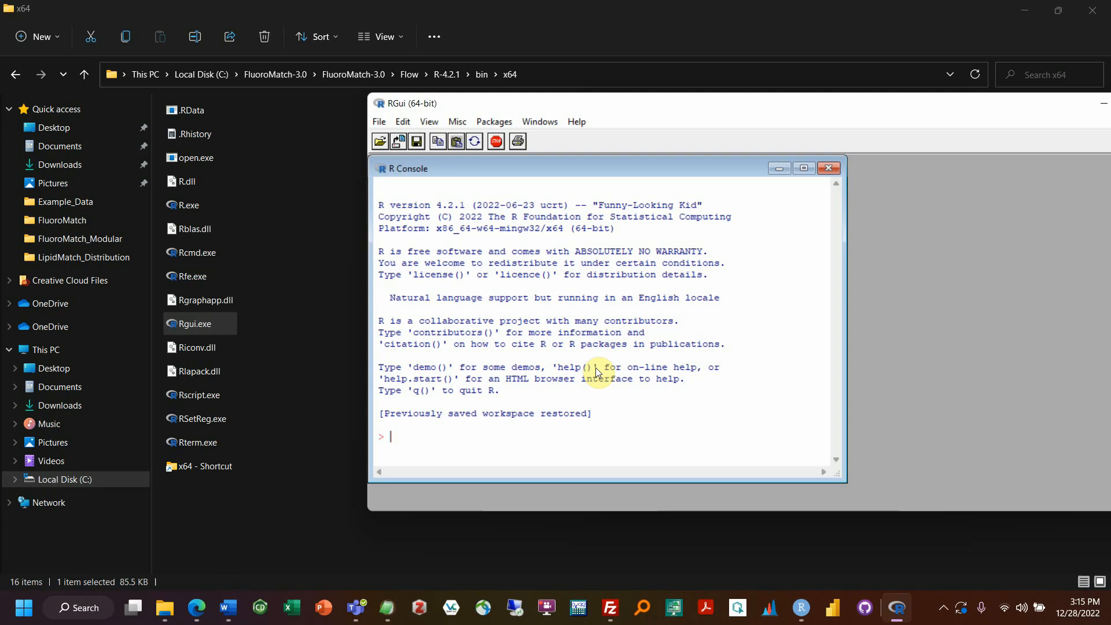
left_click(801, 607)
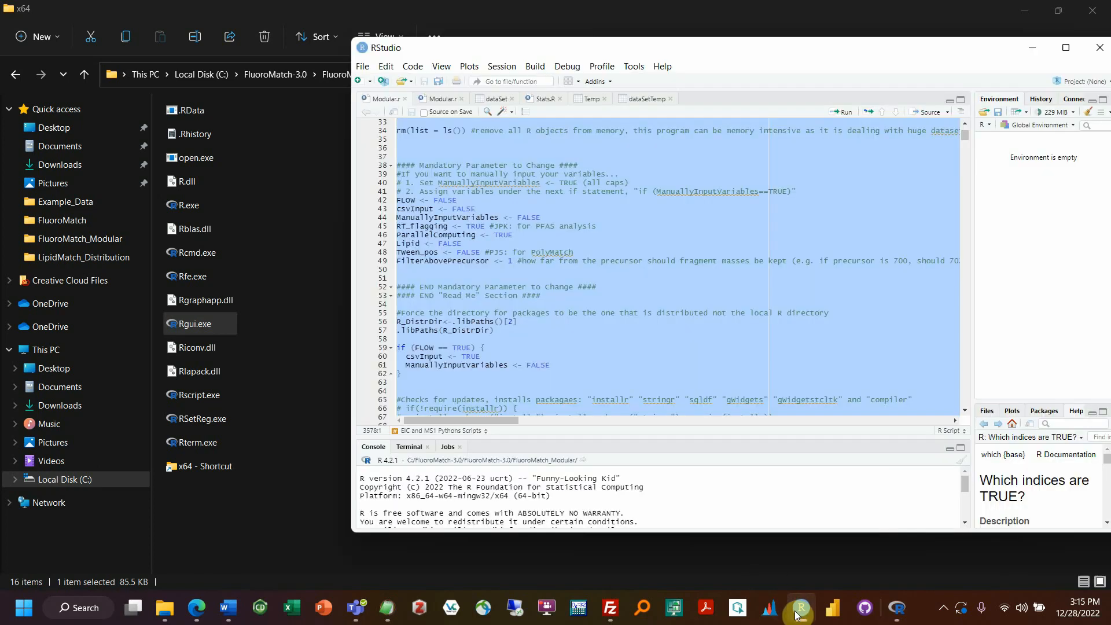
left_click(490, 262)
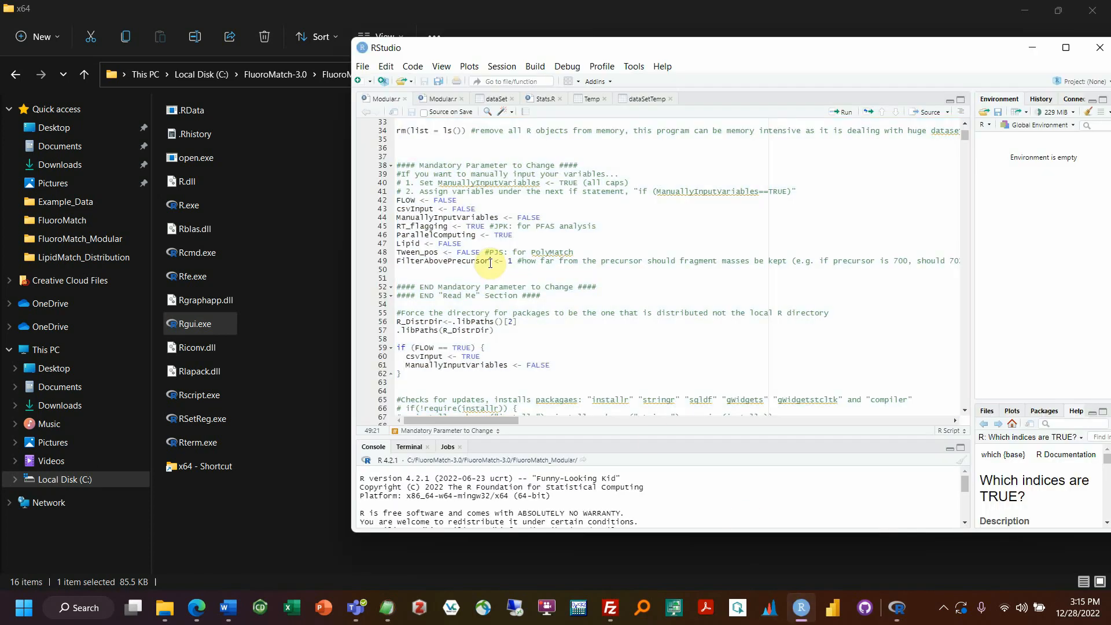
key("ctrl+a")
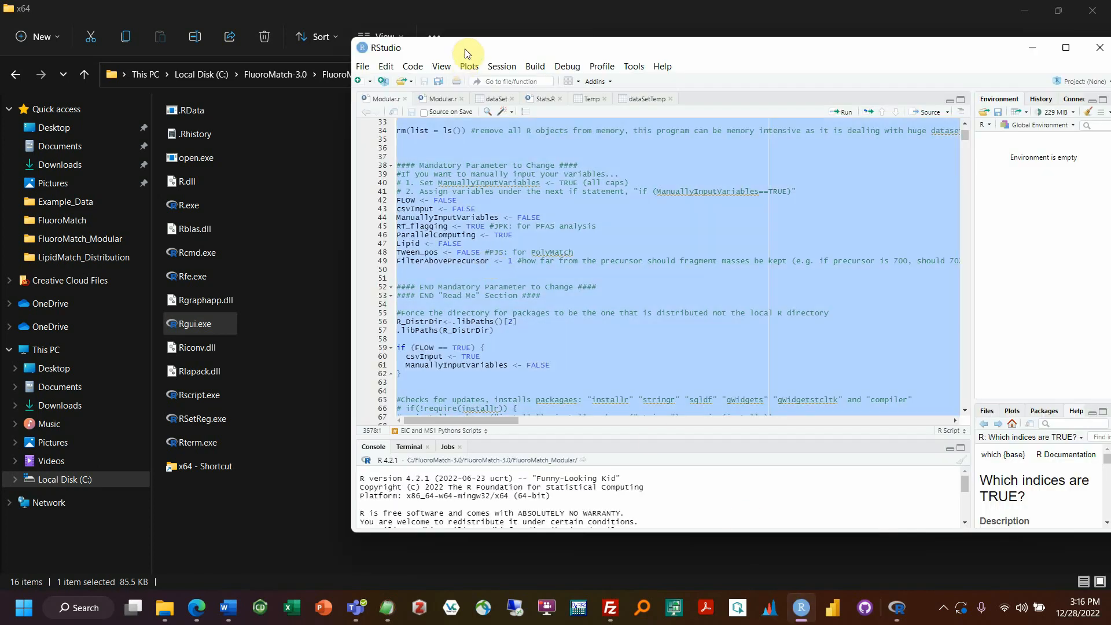
left_click_drag(467, 54, 723, 91)
left_click(411, 439)
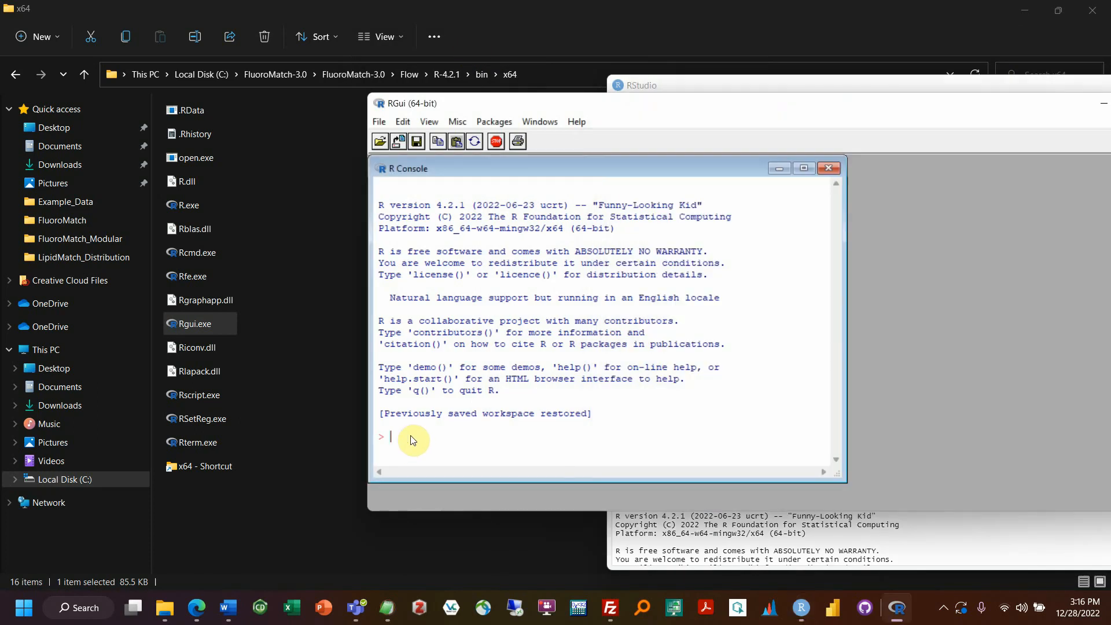
Step: Paste the whole Modular script into the R console and scroll through its output as it runs
key("ctrl+v")
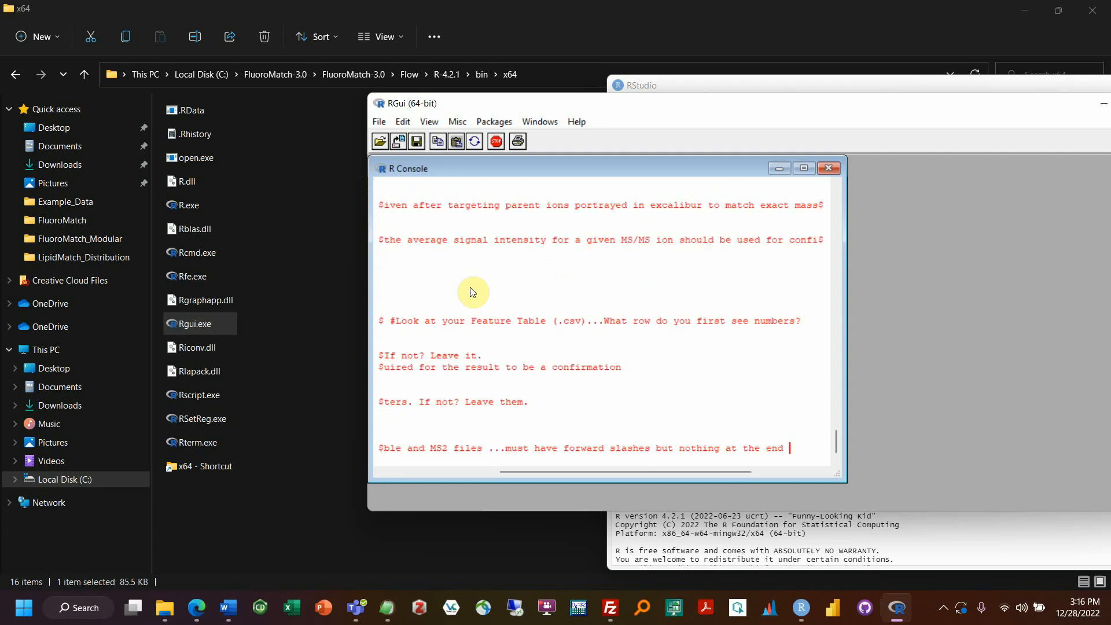
left_click_drag(839, 367, 834, 274)
left_click_drag(828, 251, 820, 296)
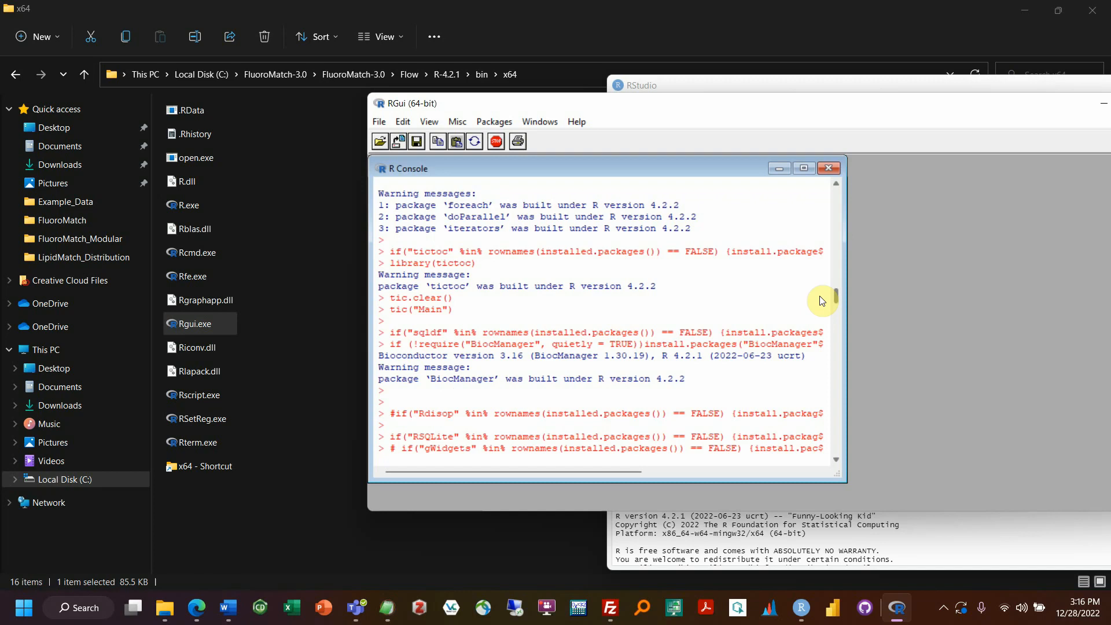
left_click_drag(822, 300, 721, 416)
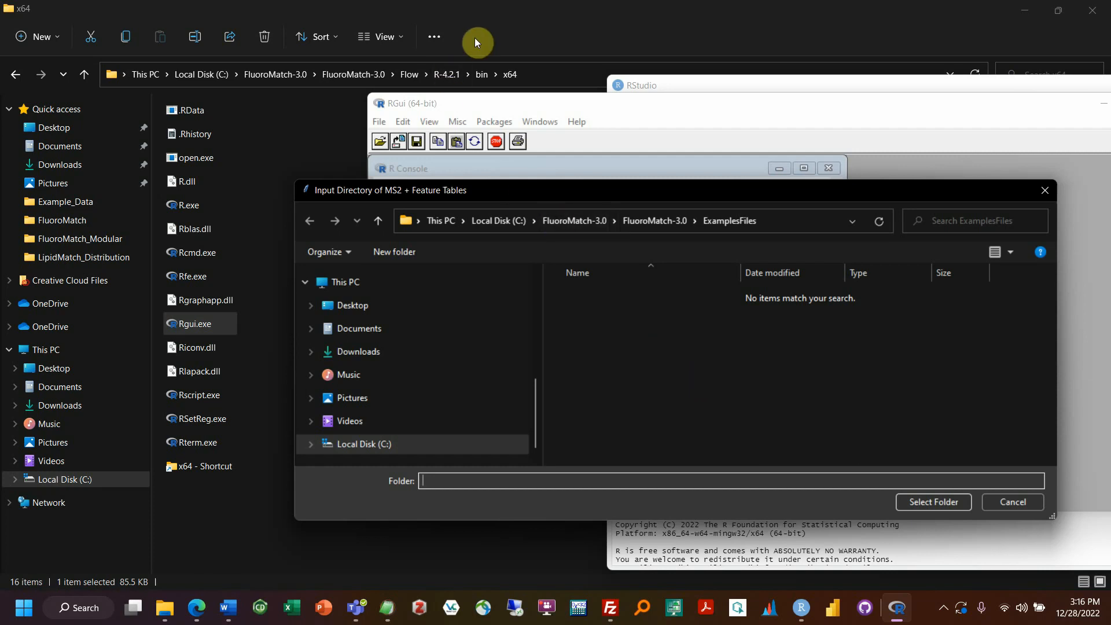
Step: Minimize the File Explorer and Word windows to clear the desktop
left_click(457, 26)
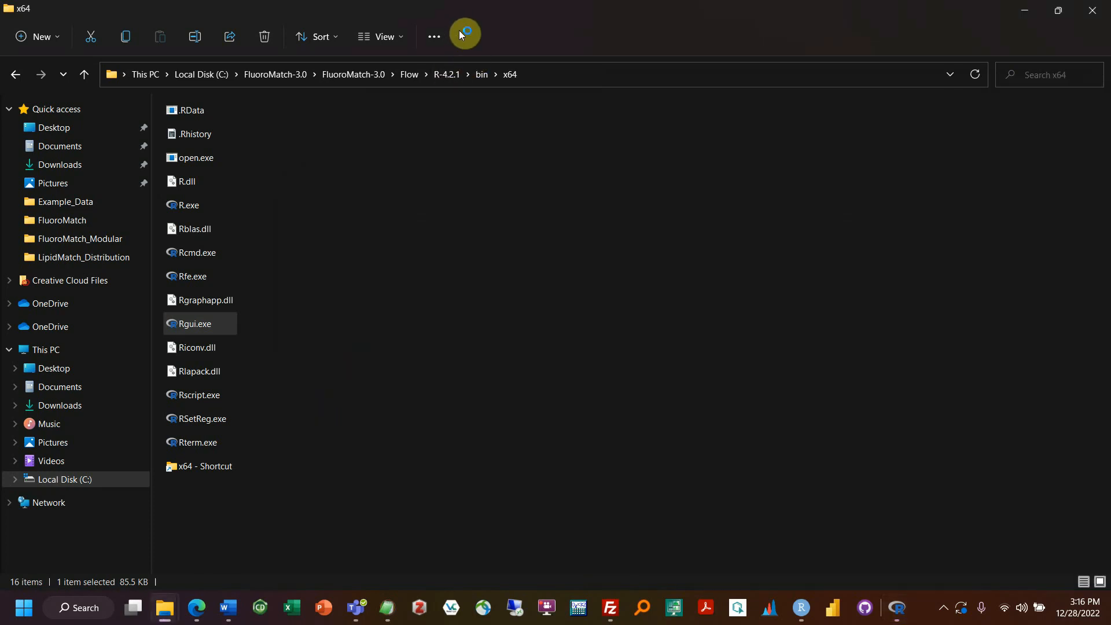
left_click(1024, 12)
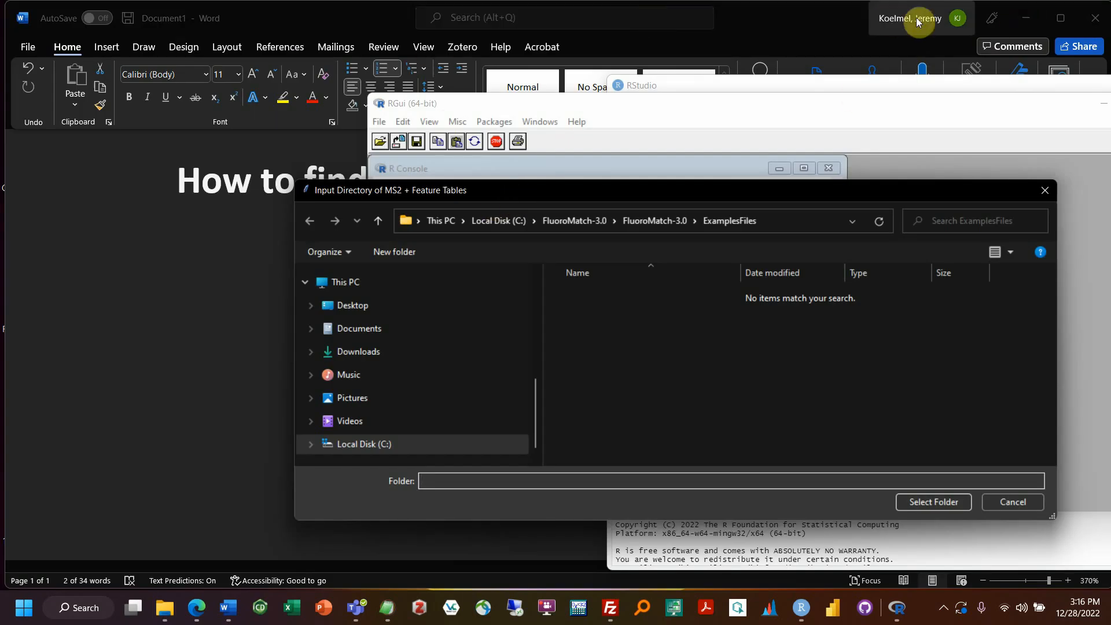
left_click(1046, 22)
left_click(1023, 23)
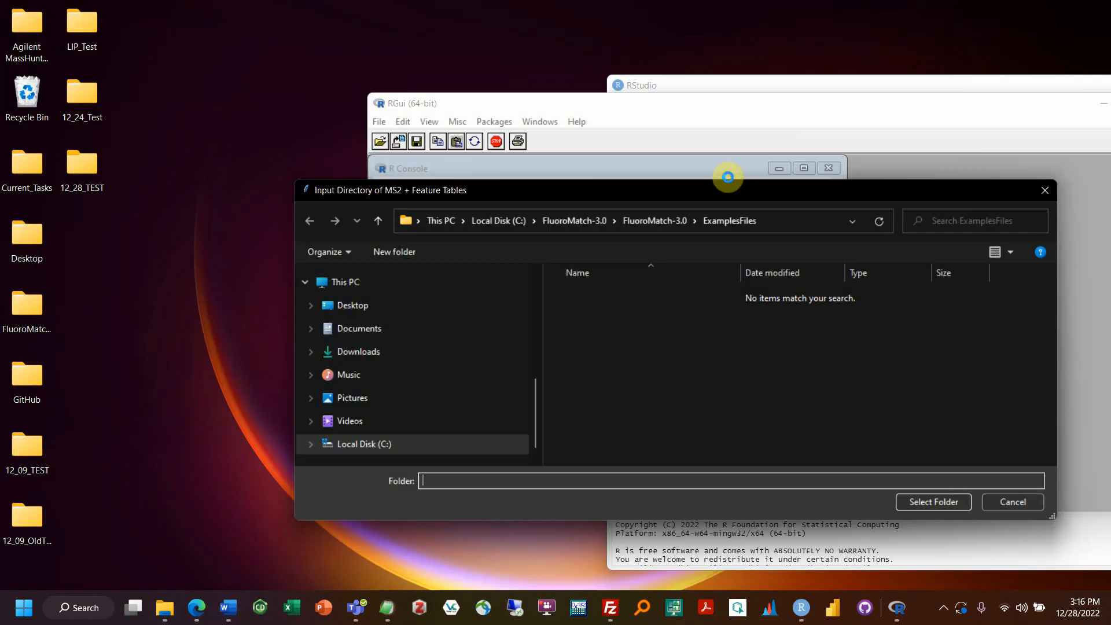
Step: Move RStudio aside and accept ExamplesFiles as the MS2 and feature-table folder
left_click(872, 115)
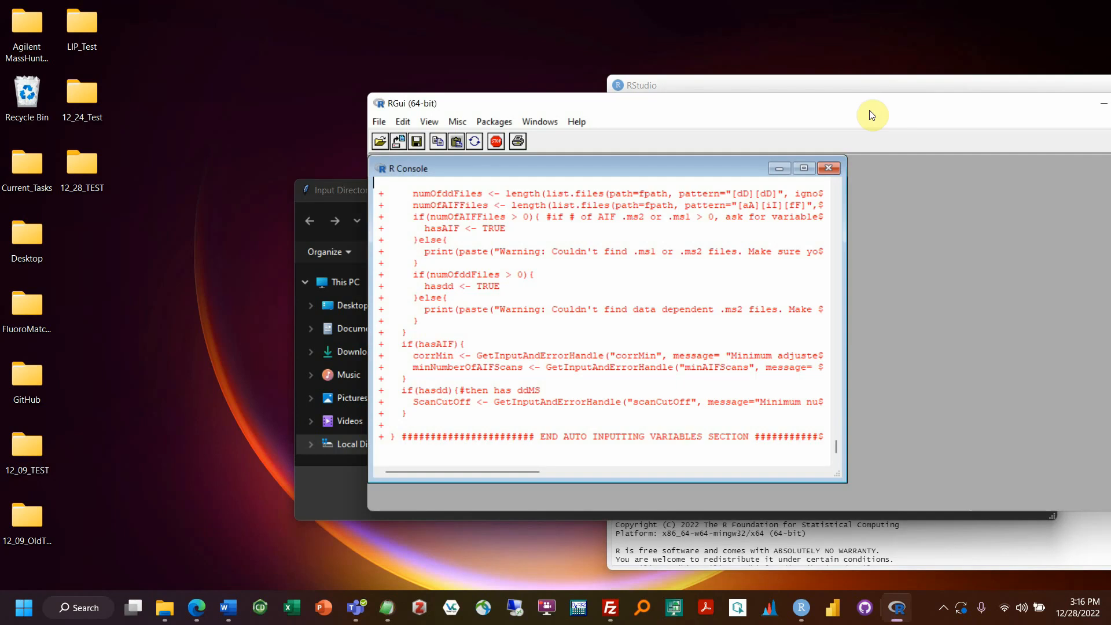
left_click(832, 90)
left_click_drag(835, 91, 699, 87)
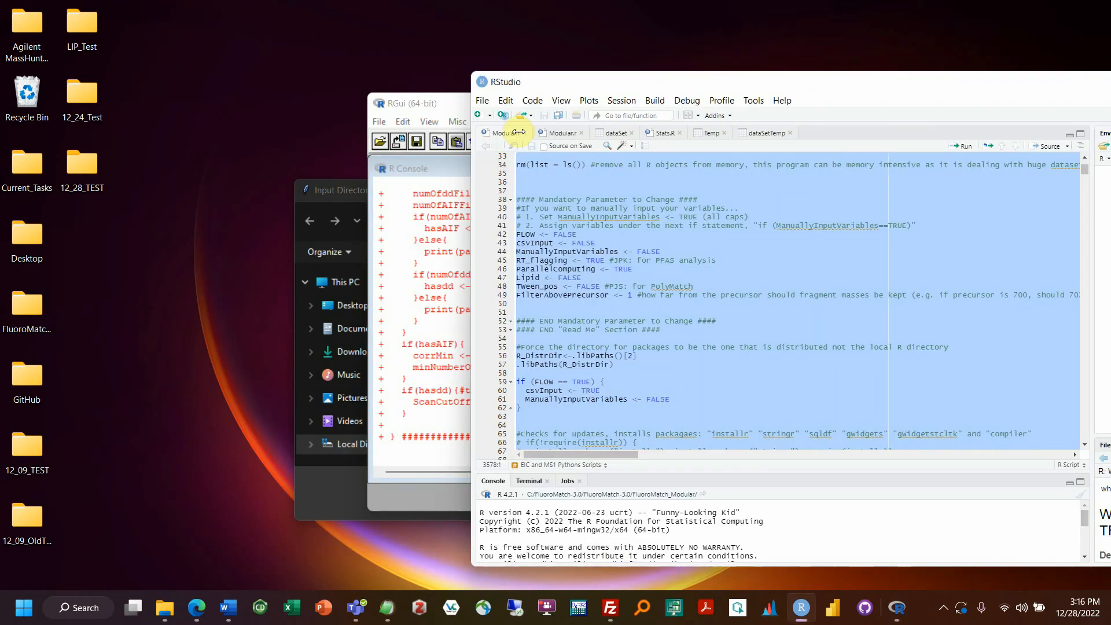
left_click(356, 190)
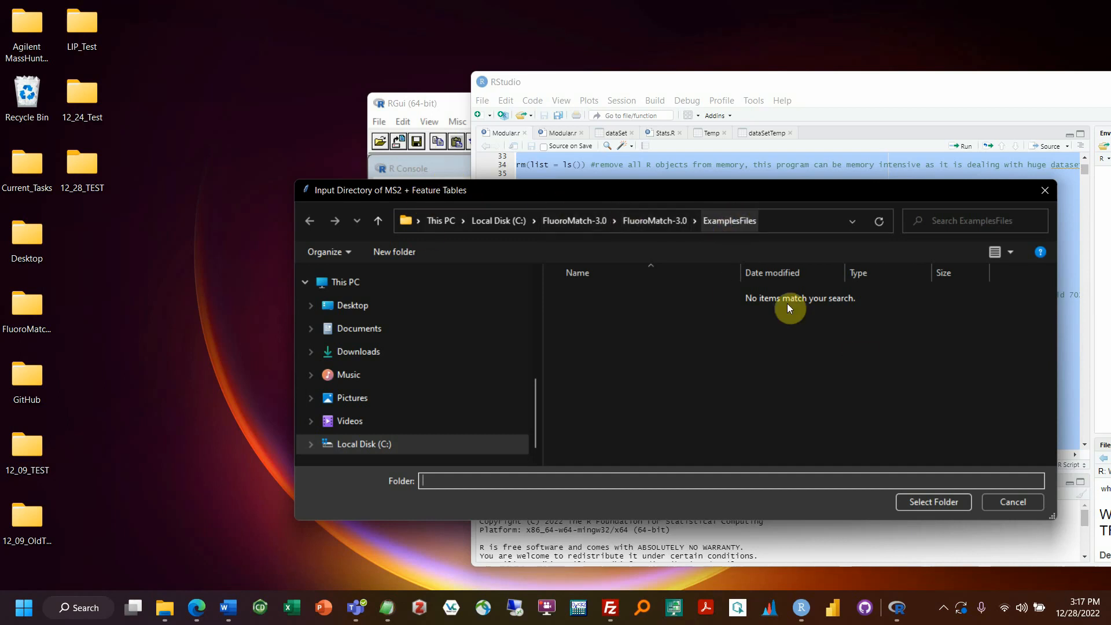
left_click(925, 503)
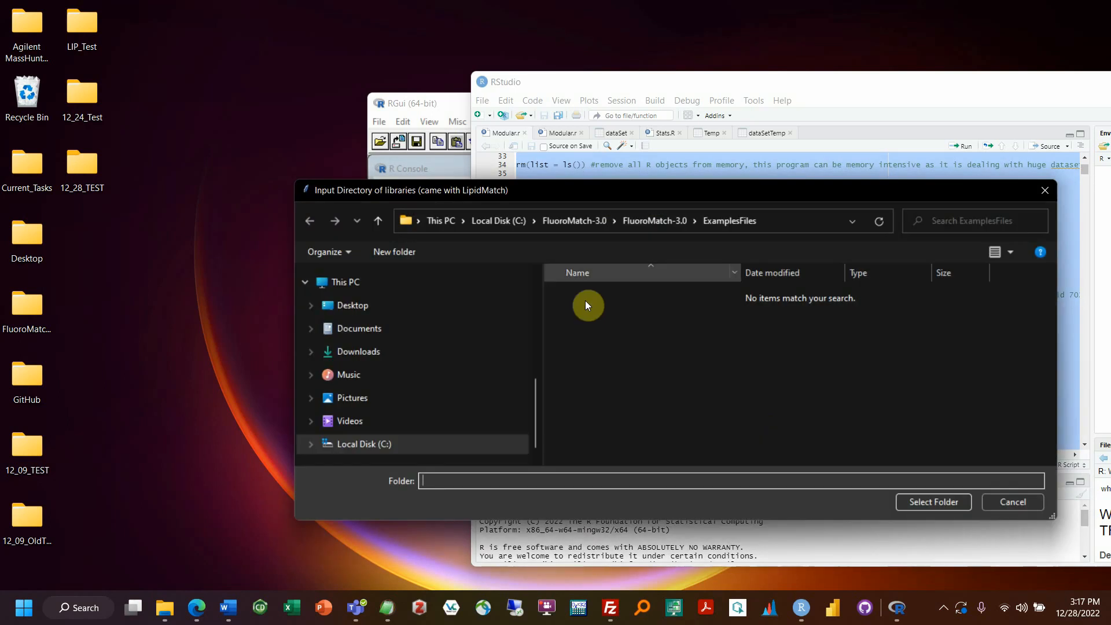
Step: Choose LipidMatch_Libraries from FluoroMatch-3.0\Flow\LipidMatch_Distribution as the libraries folder
left_click(633, 223)
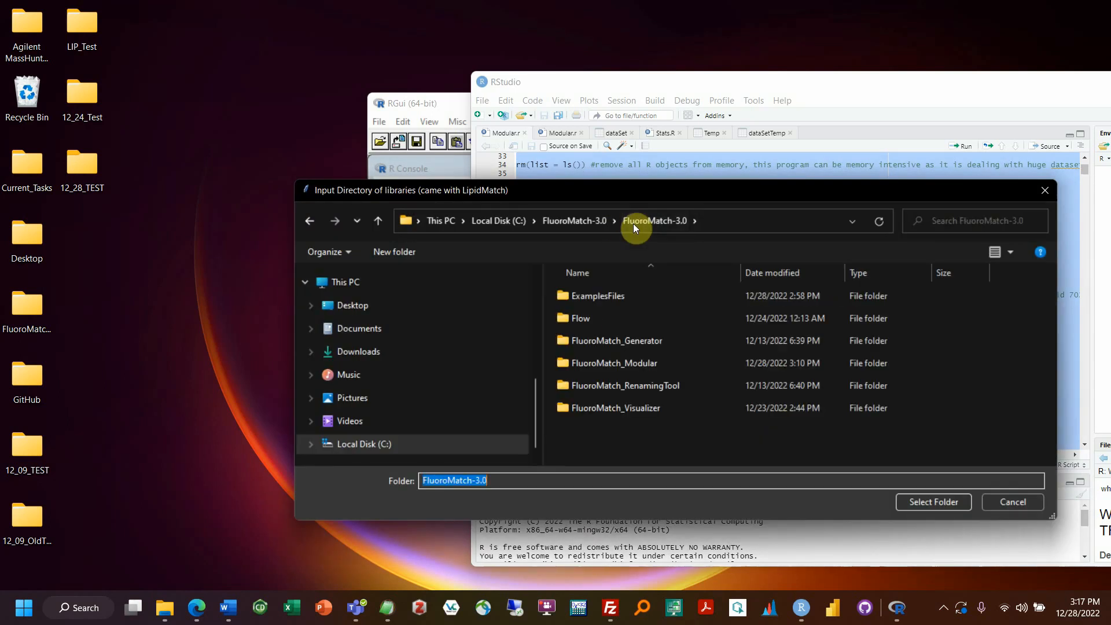
double_click(609, 318)
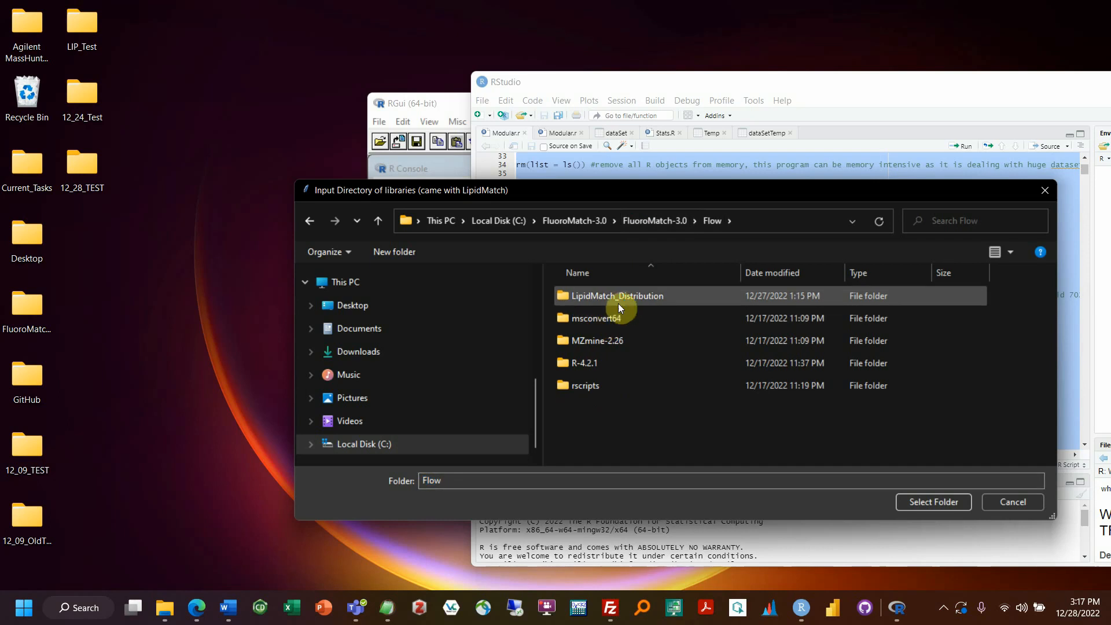
double_click(618, 304)
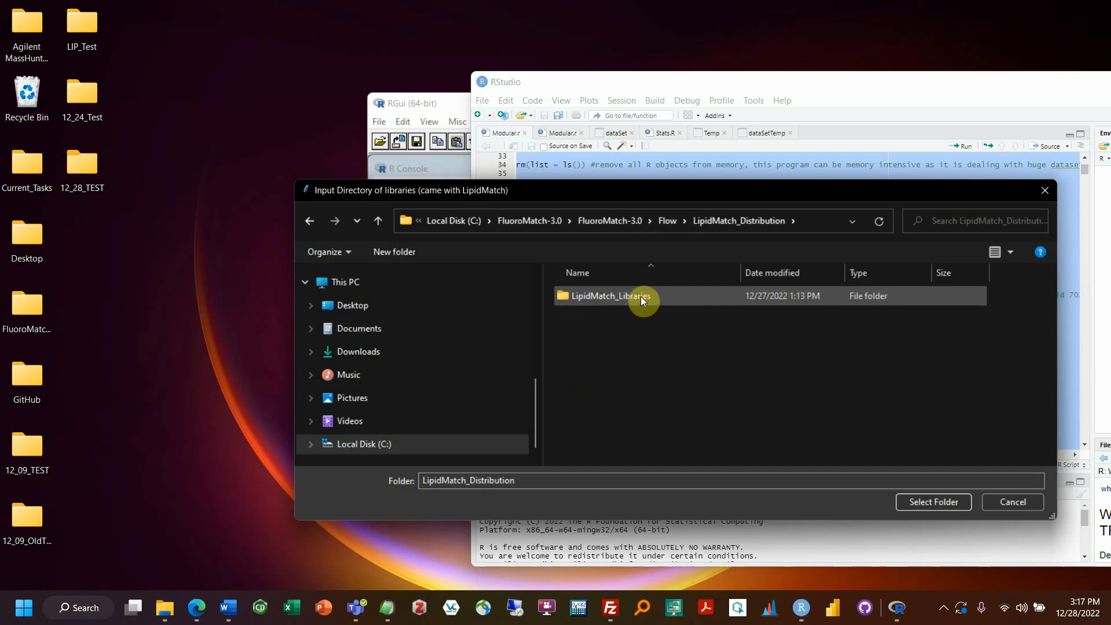
left_click(641, 296)
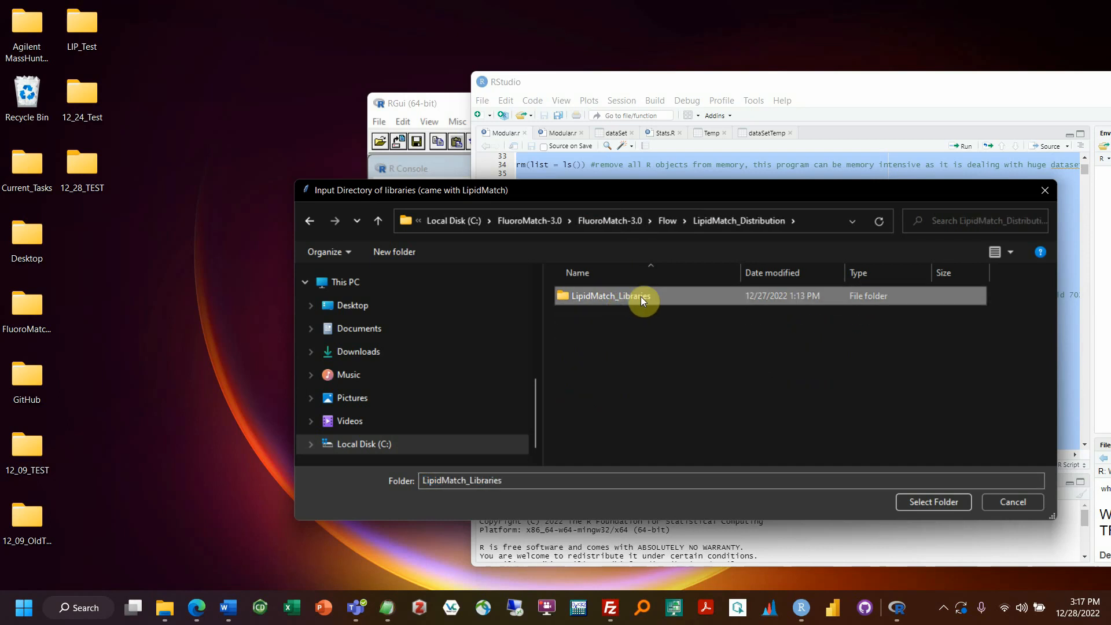
left_click(929, 503)
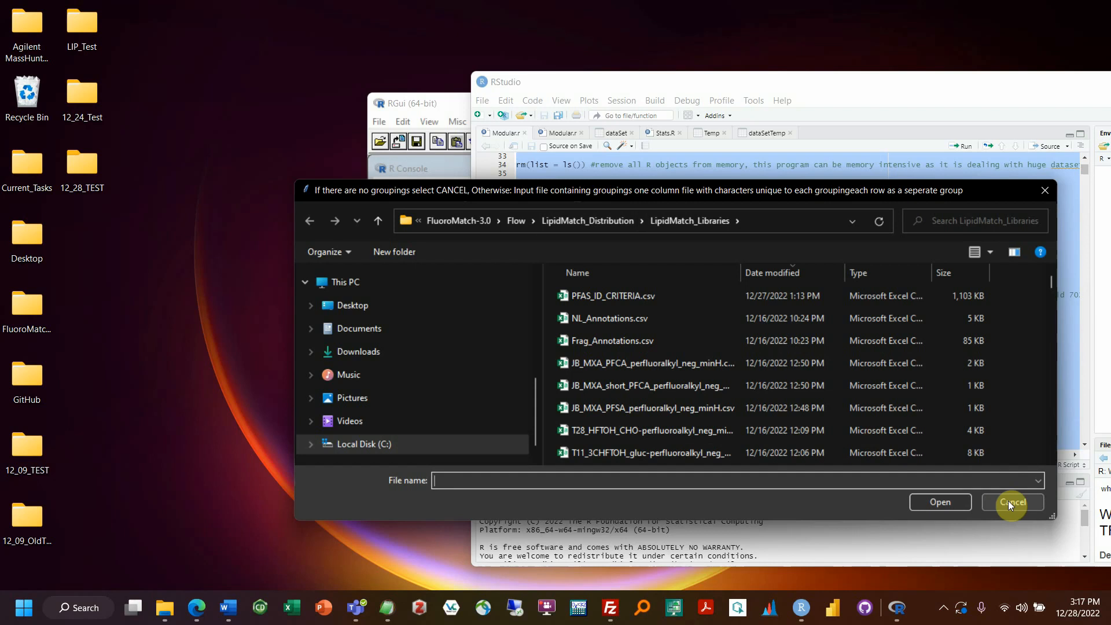
Step: Pick Groupings.csv from the FluoroMatch-3.0\ExamplesFiles folder as the groupings file
left_click(589, 224)
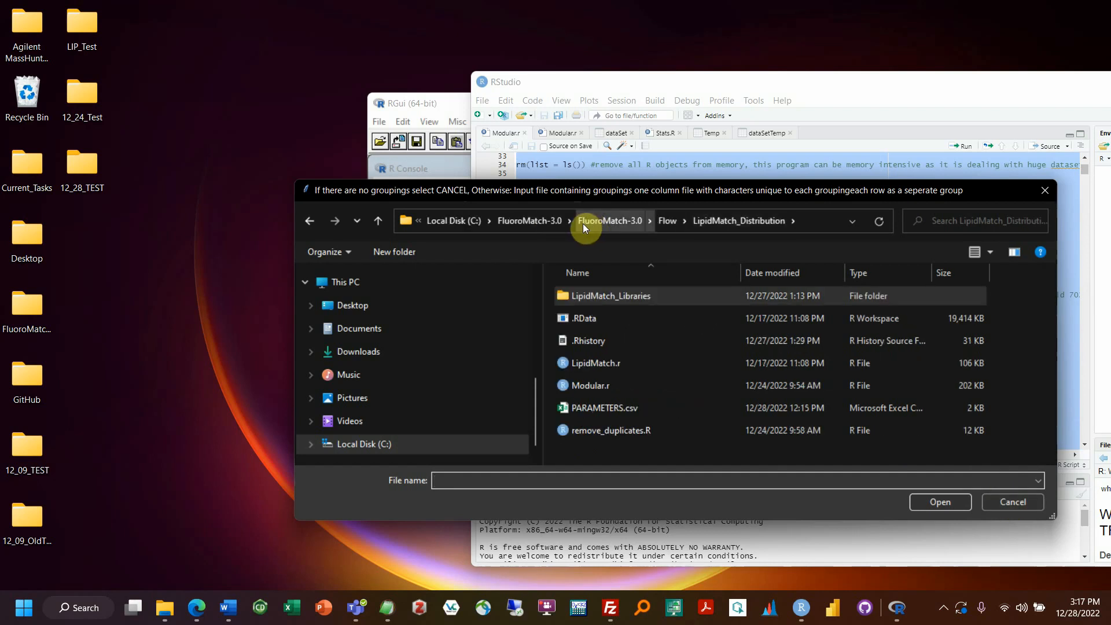
left_click(588, 219)
double_click(618, 295)
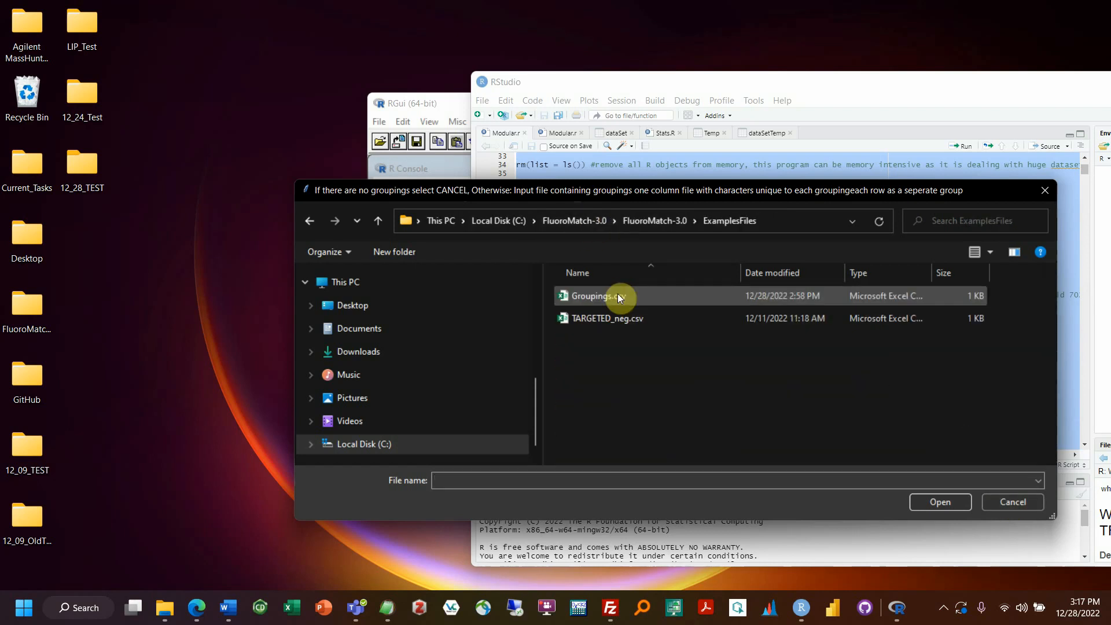
left_click(617, 294)
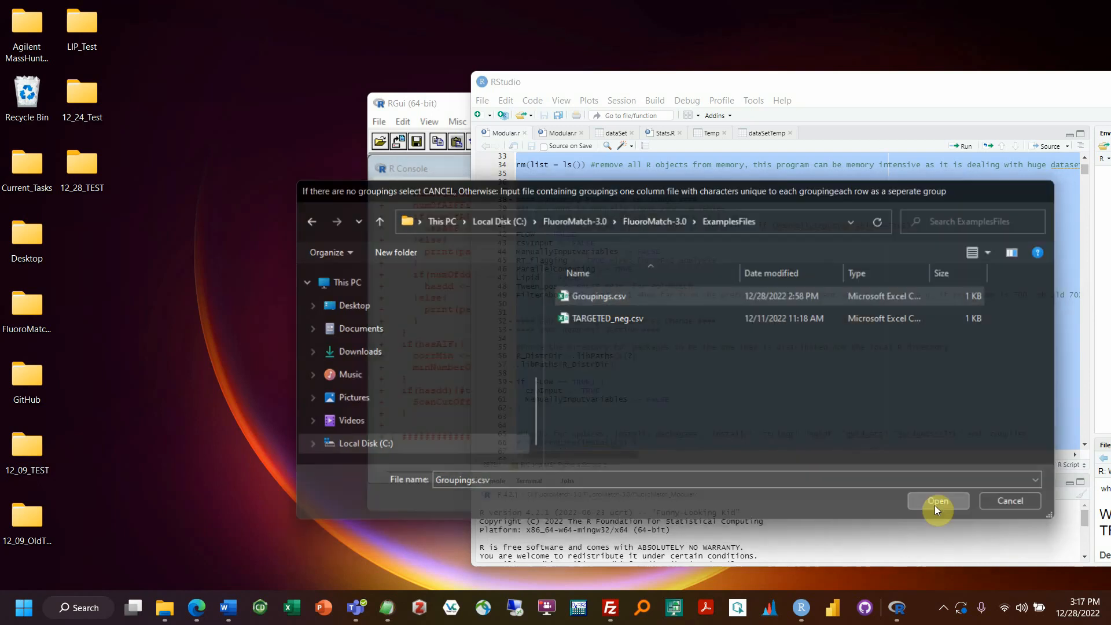
left_click(938, 503)
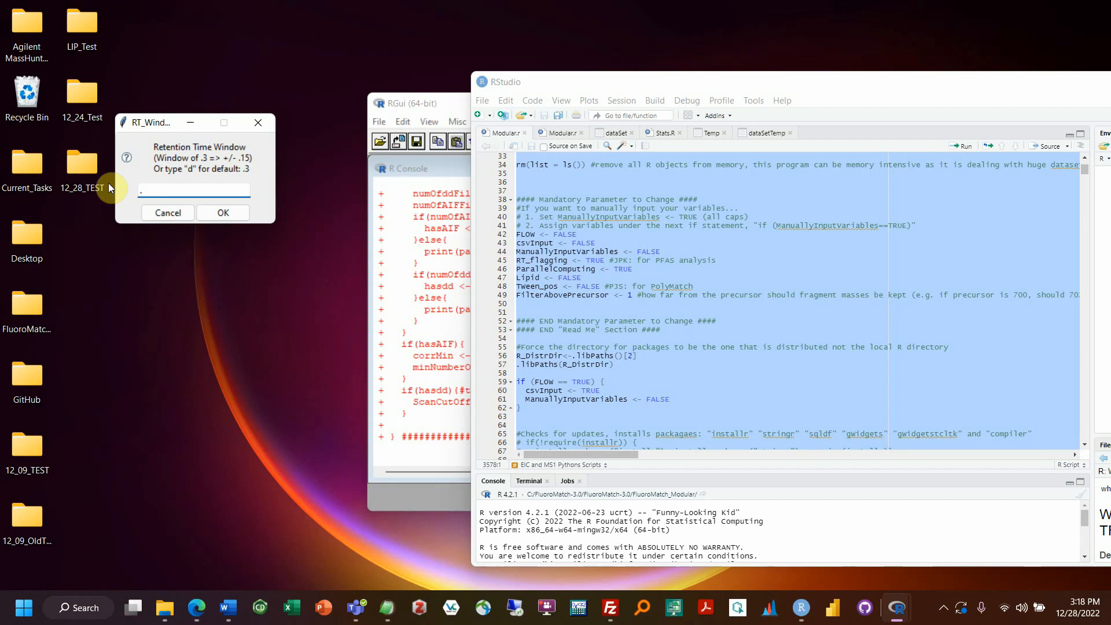
Step: Enter a .18 retention time window and accept the default 10 ppm fragment window
type("18")
key("BackSpace")
key("BackSpace")
type("18")
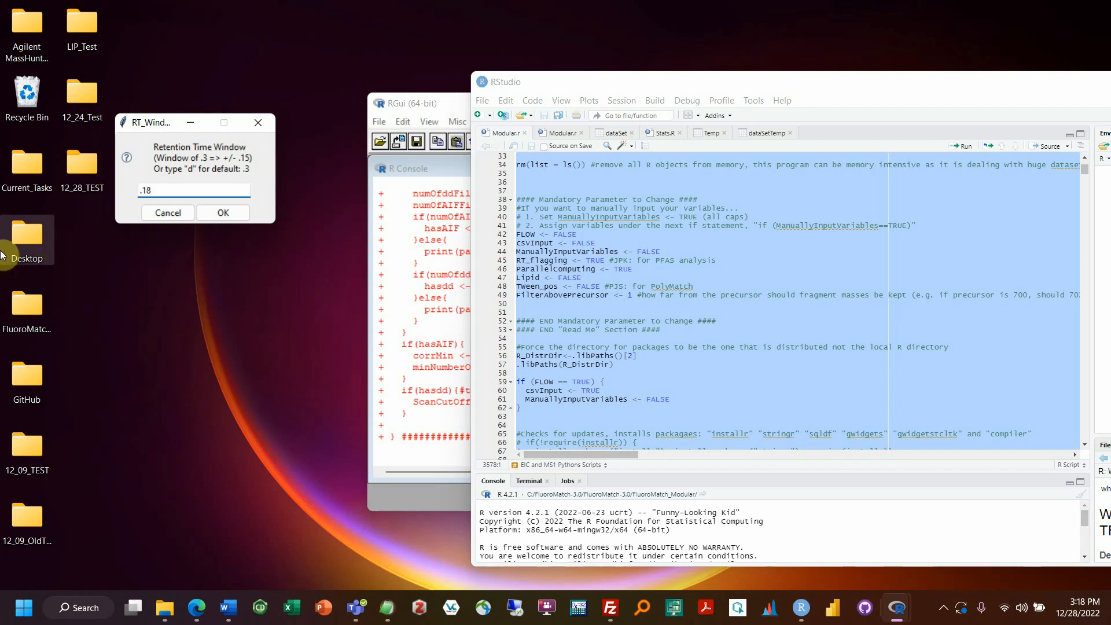
left_click(222, 213)
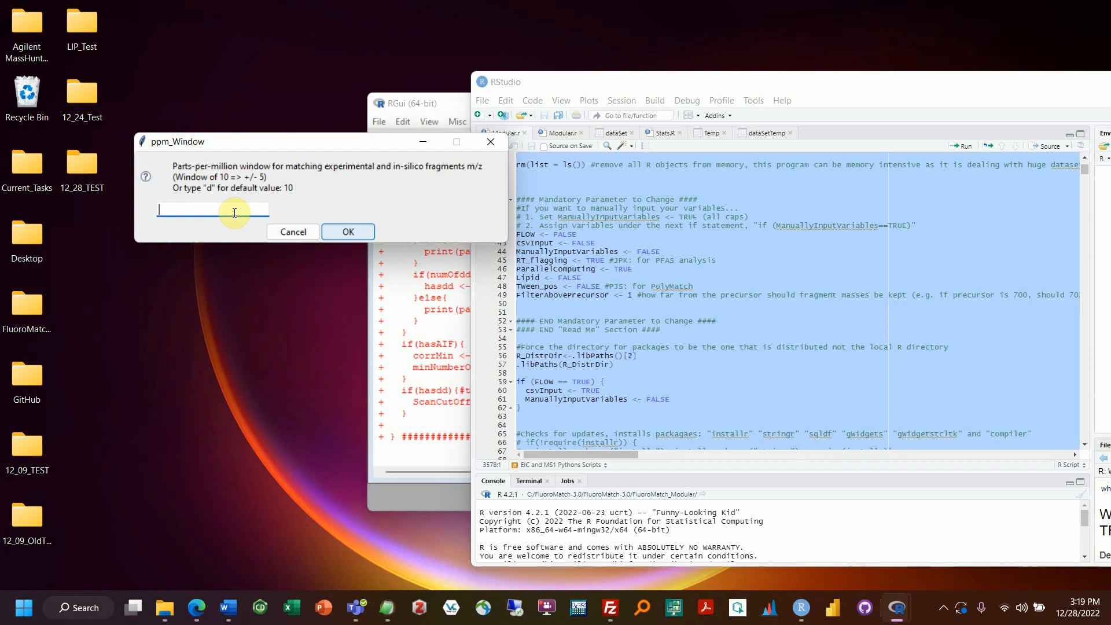
type("d")
left_click(356, 236)
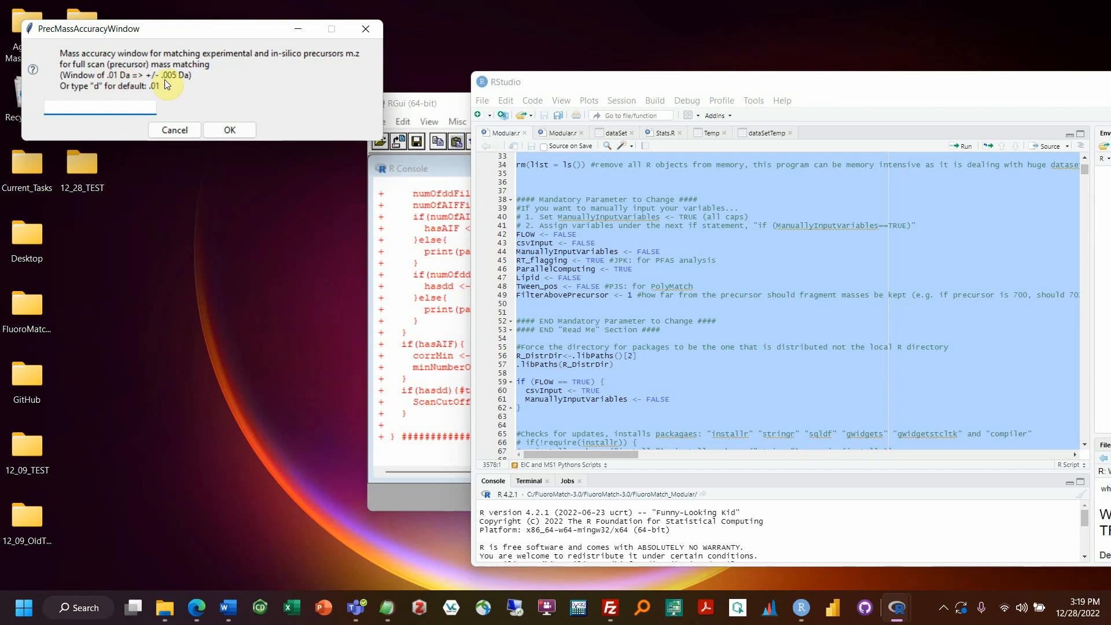
Step: Accept the default precursor mass accuracy (.01 Da) and default MS/MS isolation window
type("d")
left_click(227, 131)
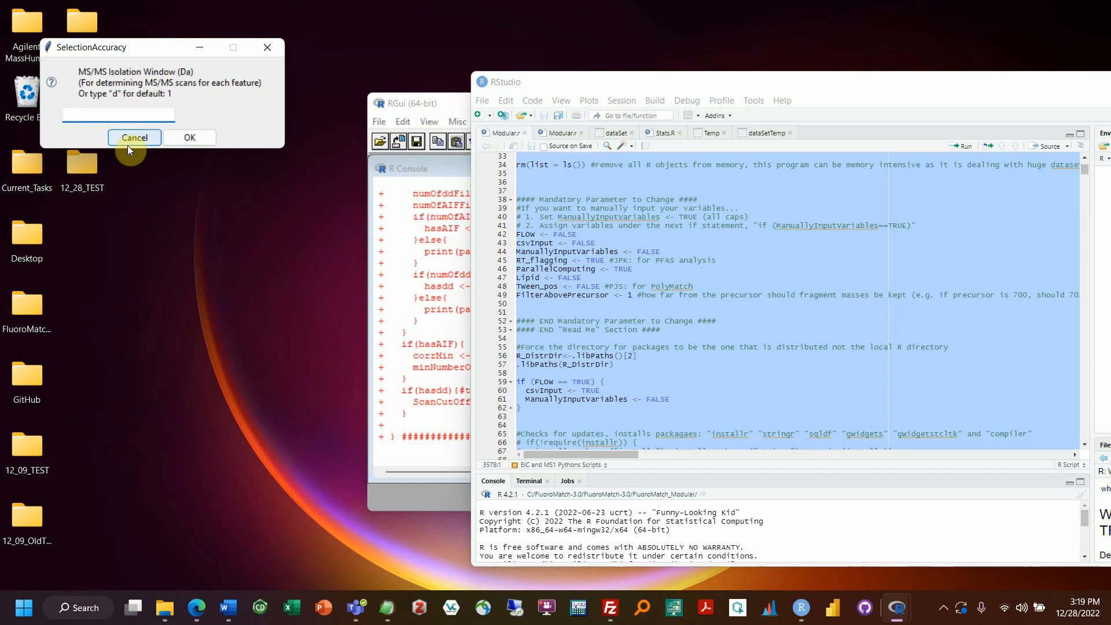
type("5")
key("BackSpace")
type("d")
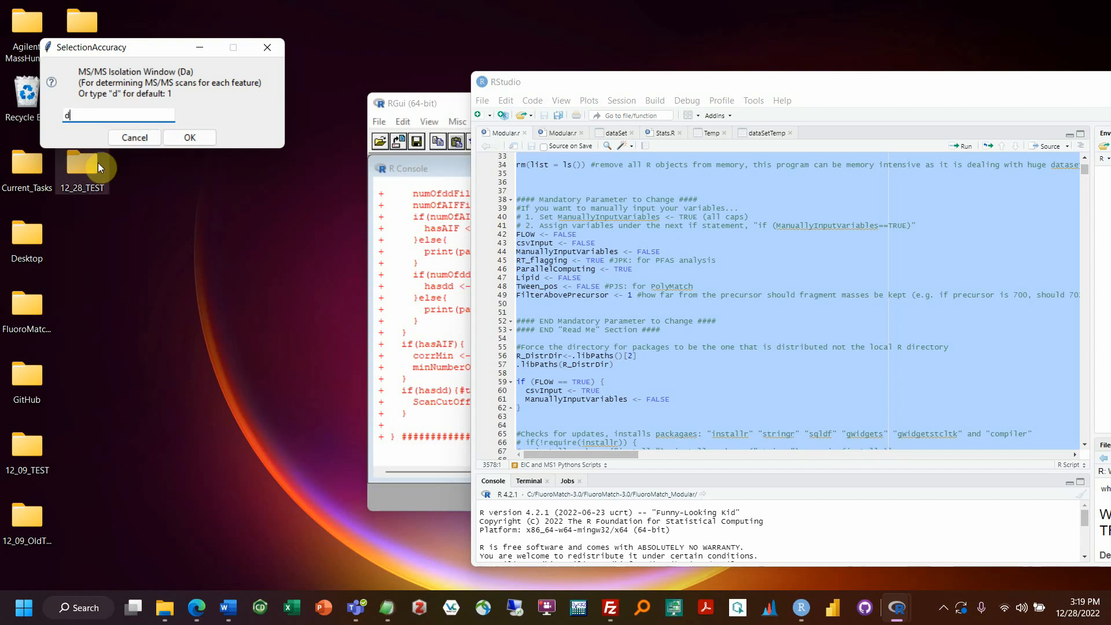
left_click(198, 138)
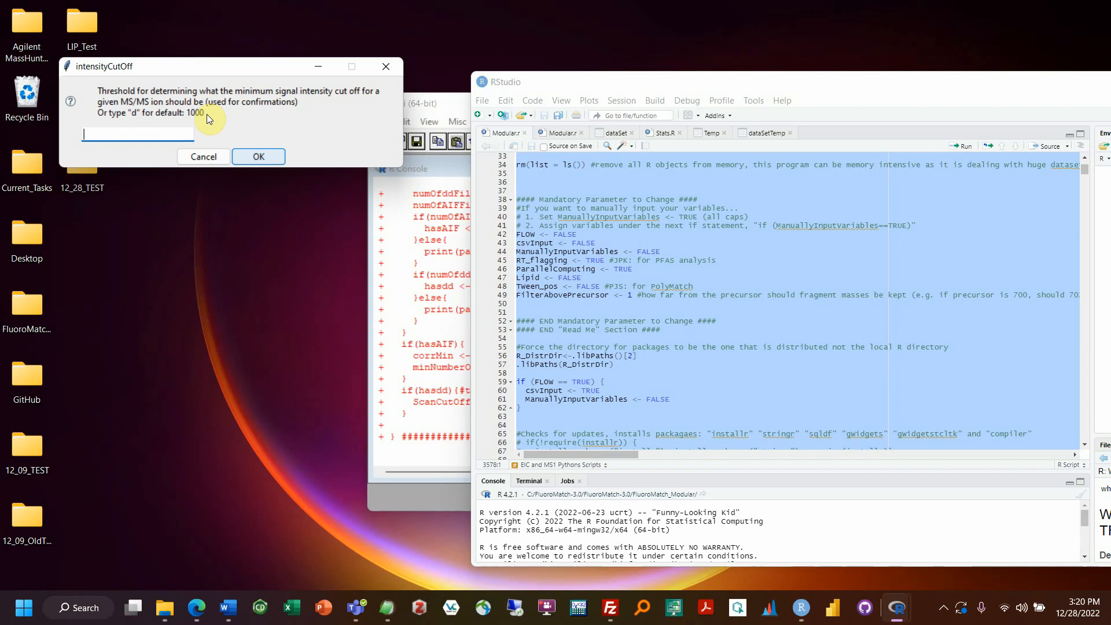
Step: Accept the default 1000 intensity cutoff and move the comment column prompt aside
type("d")
left_click(251, 156)
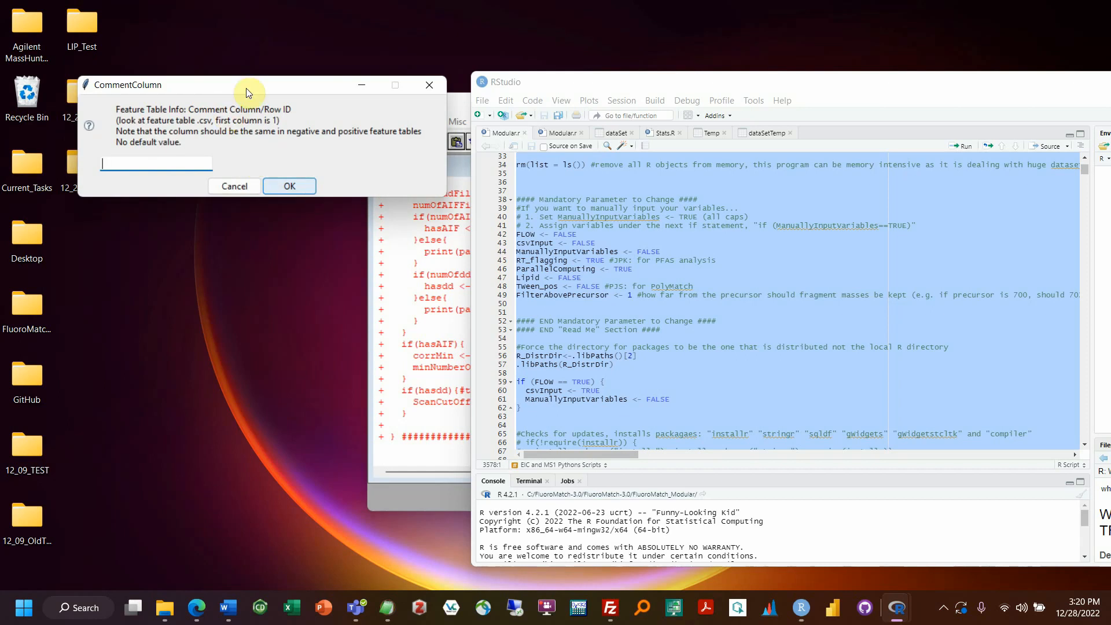
left_click_drag(245, 86, 373, 88)
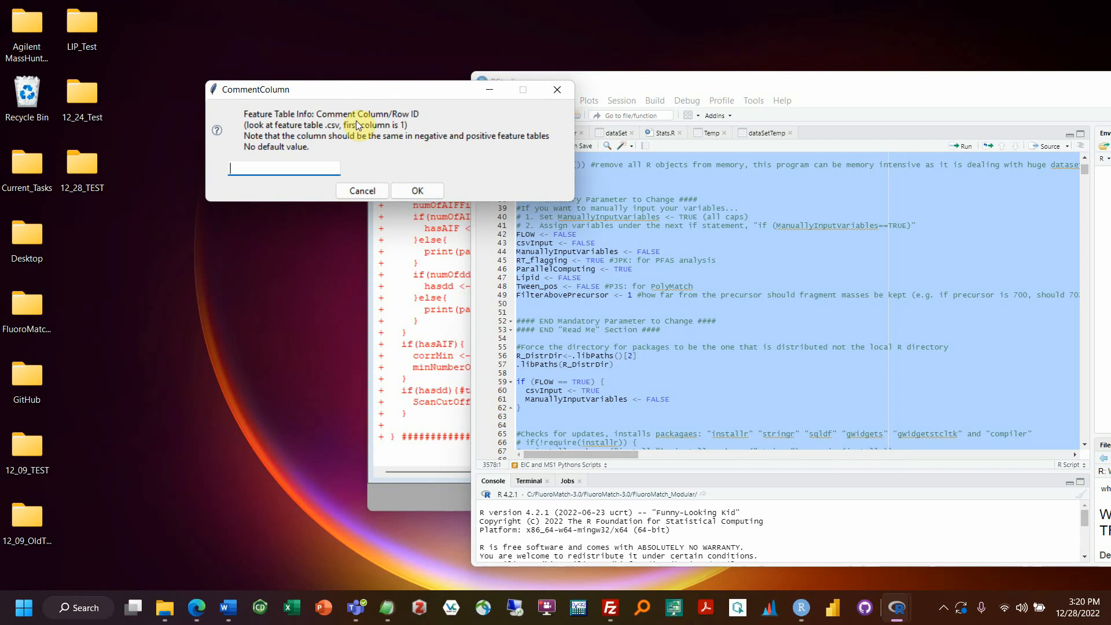
mouse_move(170, 612)
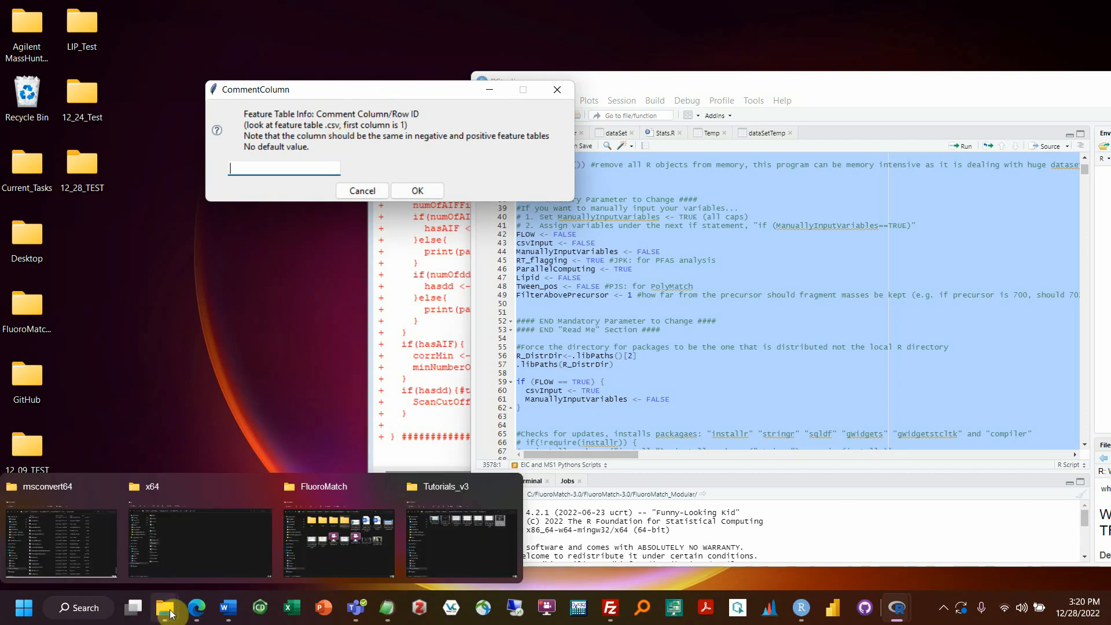
Step: Open Leachate_PeakArea_Neg.csv from FluoroMatch_Modular\Example_Data in Excel
left_click(169, 546)
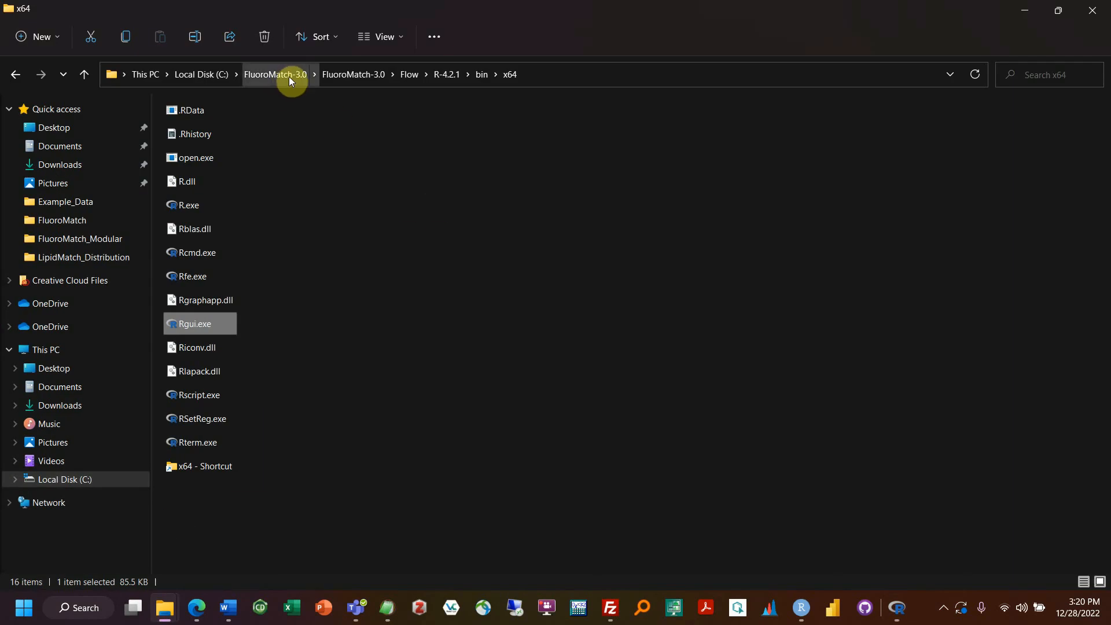
left_click(325, 74)
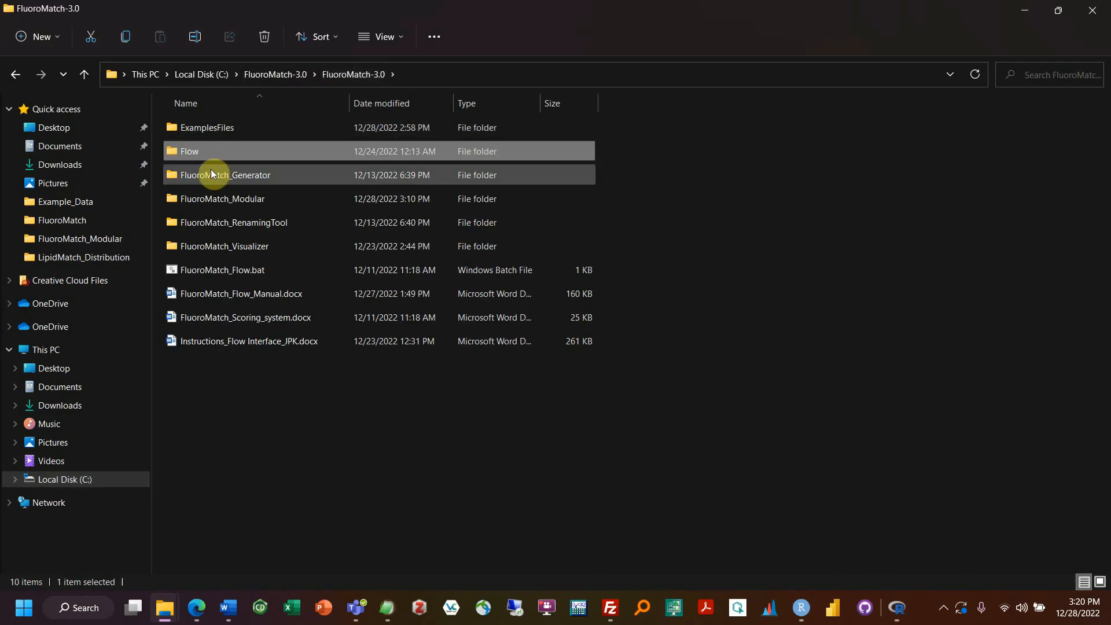
double_click(220, 202)
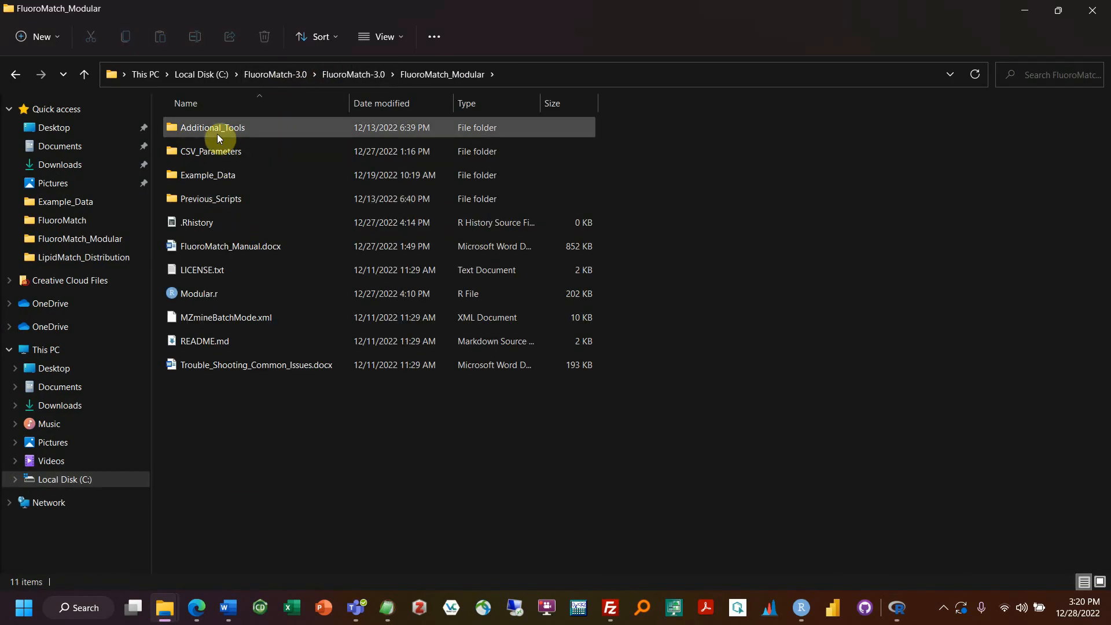
double_click(210, 179)
double_click(874, 121)
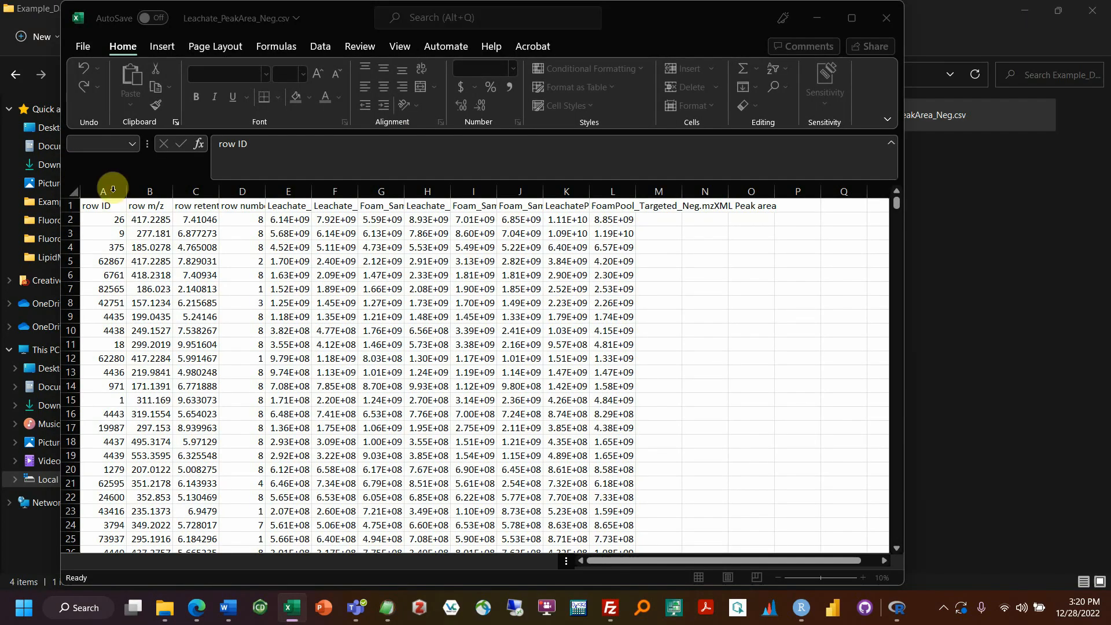
Step: Confirm columns A, B, C hold row ID, m/z and retention time, data from row 2
left_click(114, 187)
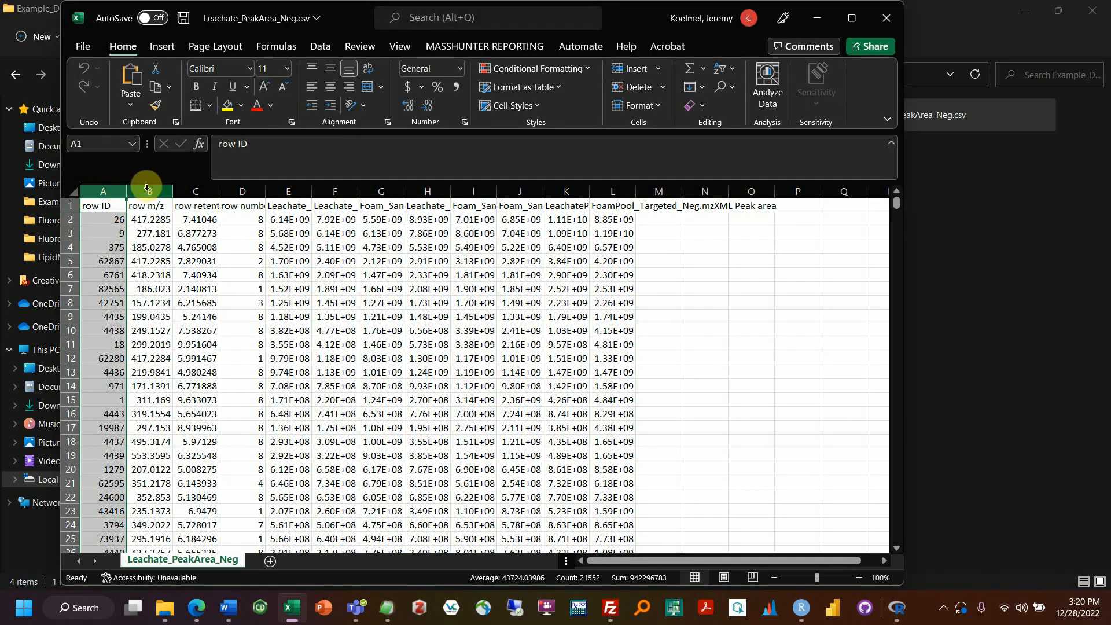
left_click(147, 190)
left_click(190, 190)
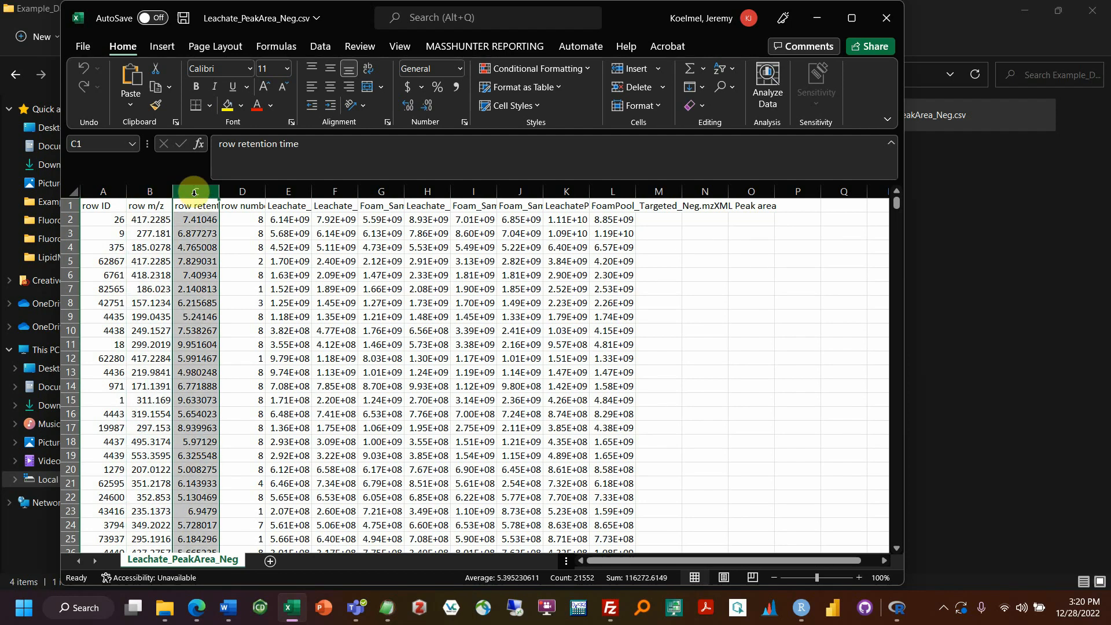
left_click(70, 219)
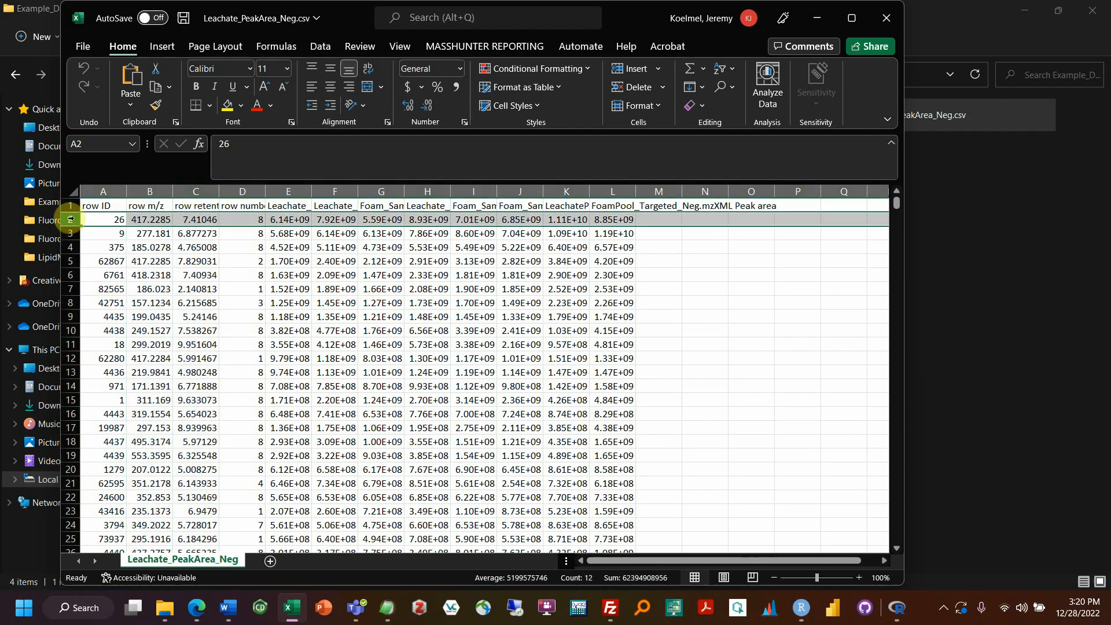
left_click(903, 617)
left_click(954, 533)
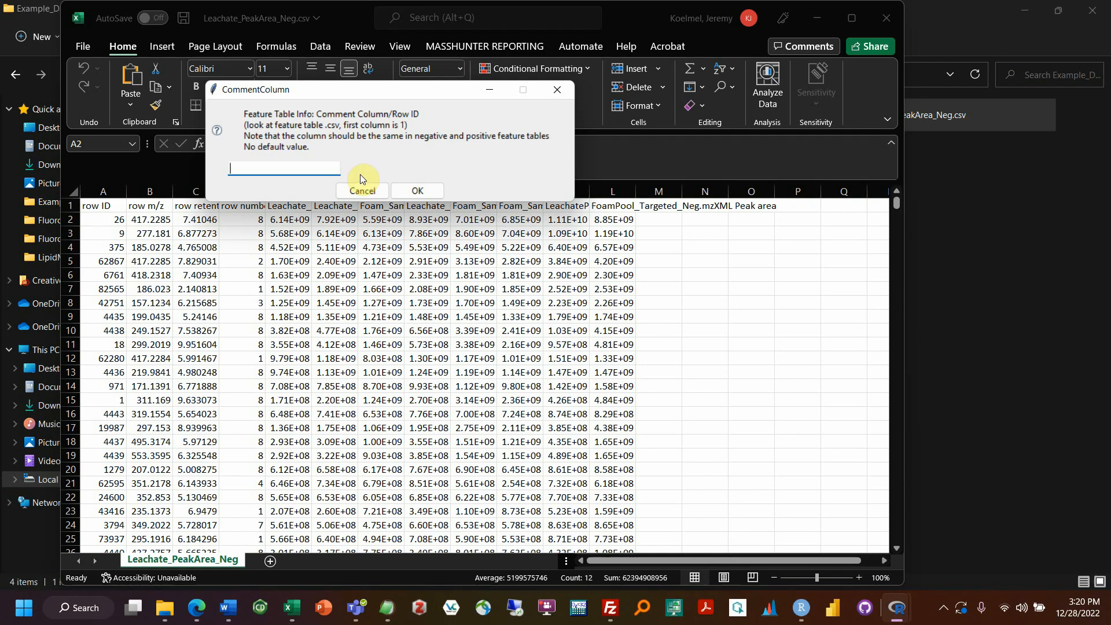
Step: Set comment column 1, m/z column 2, retention time column 3 and data start row 2
type("1")
left_click(404, 188)
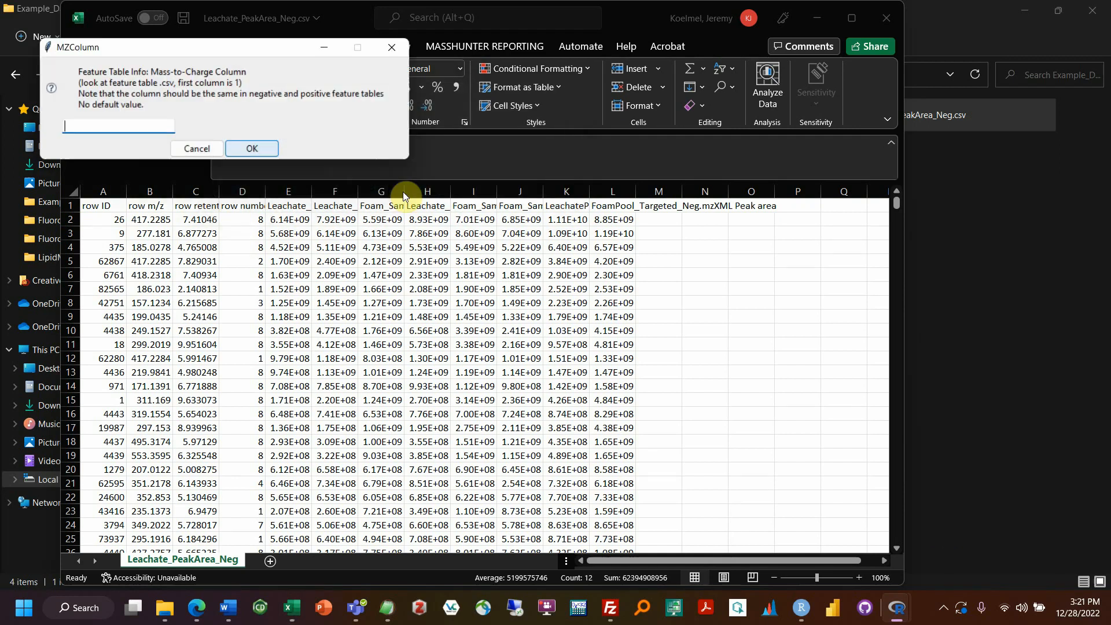
type("2")
left_click(254, 148)
type("3")
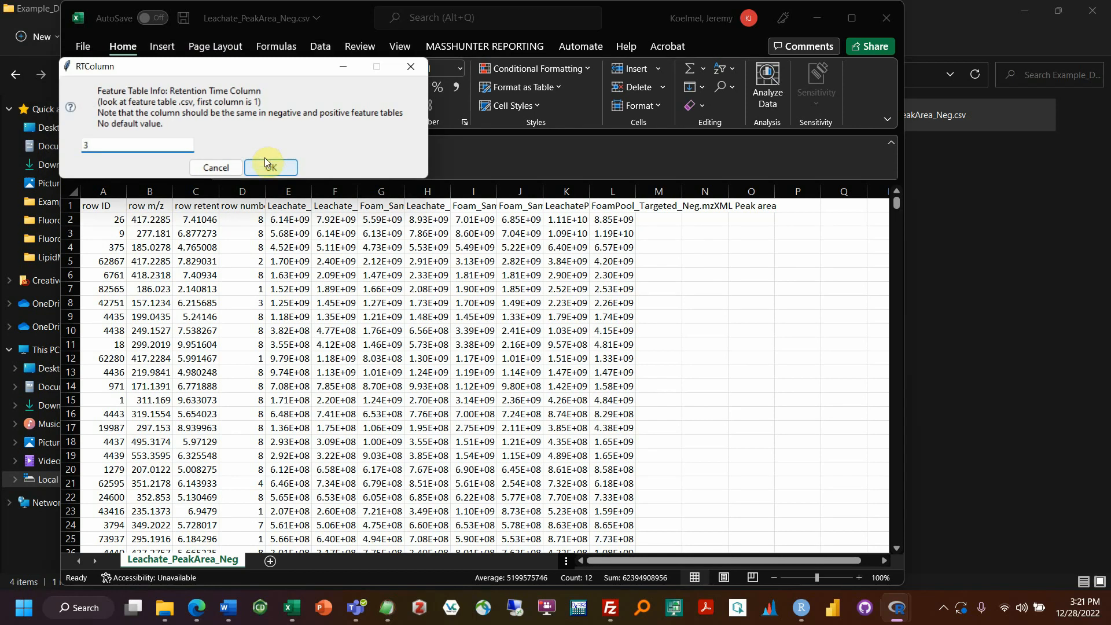
left_click(266, 167)
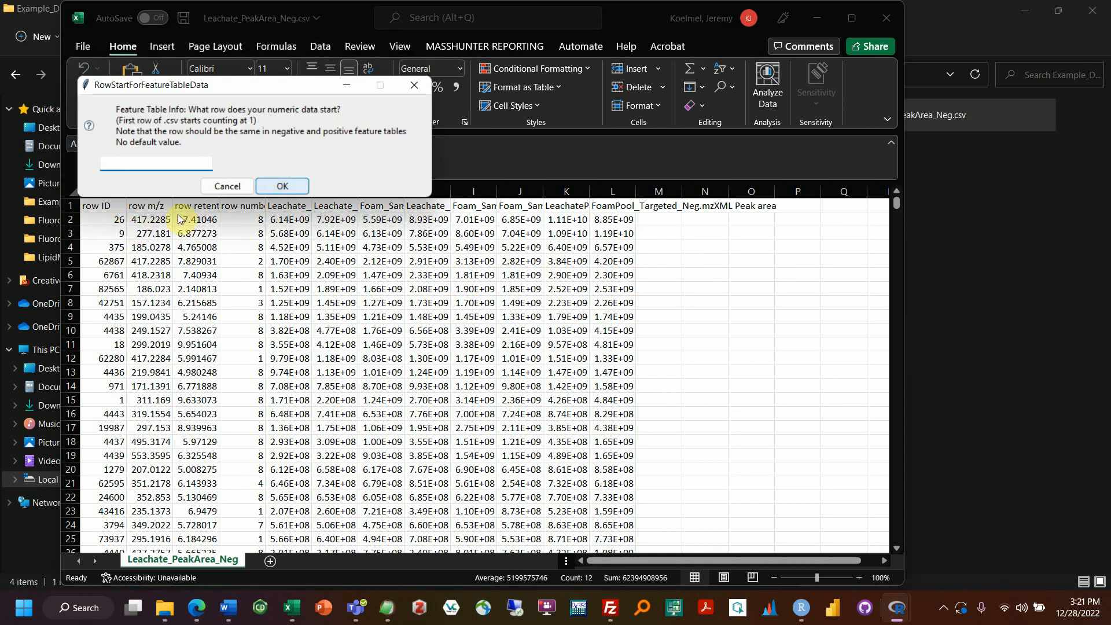
type("2")
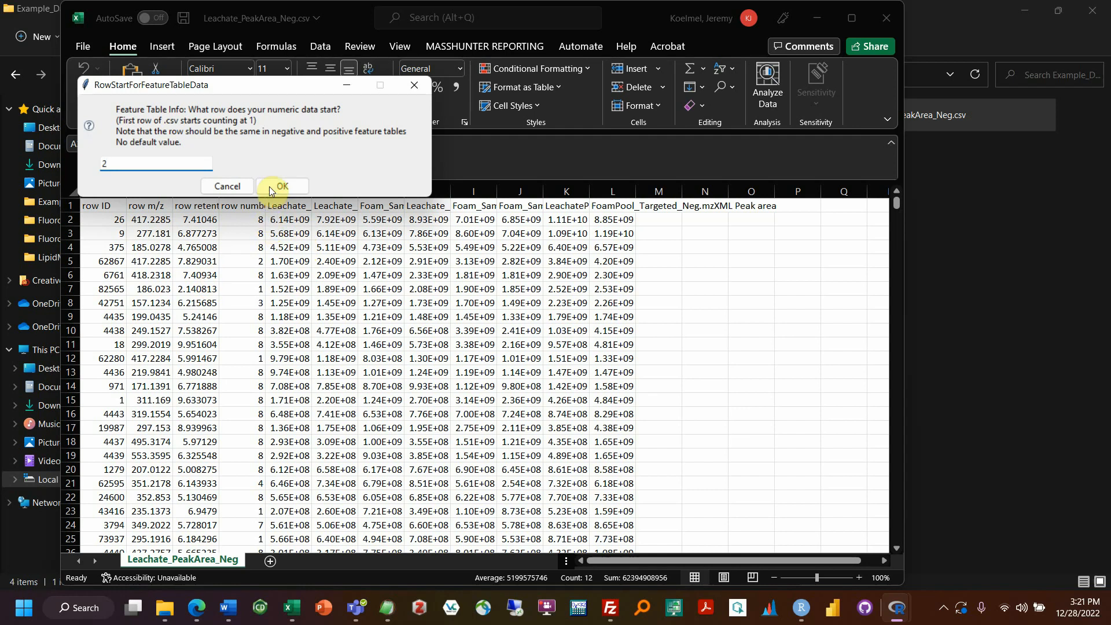
left_click(293, 187)
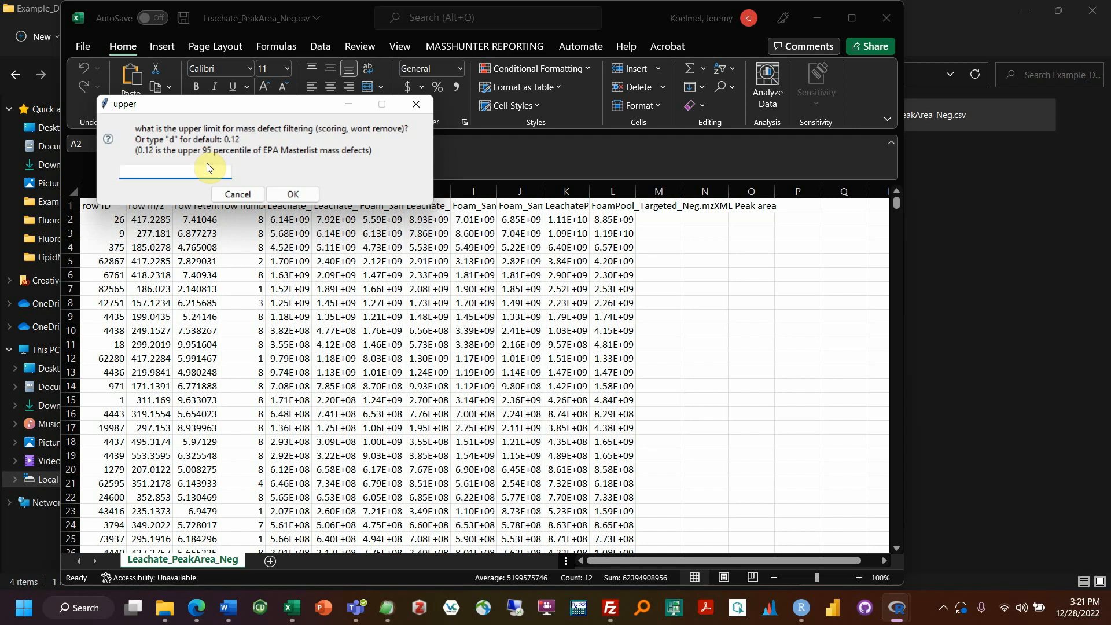
Step: Accept default upper and lower mass-defect limits, then bring up the Example_Data folder window
type("d")
left_click(293, 193)
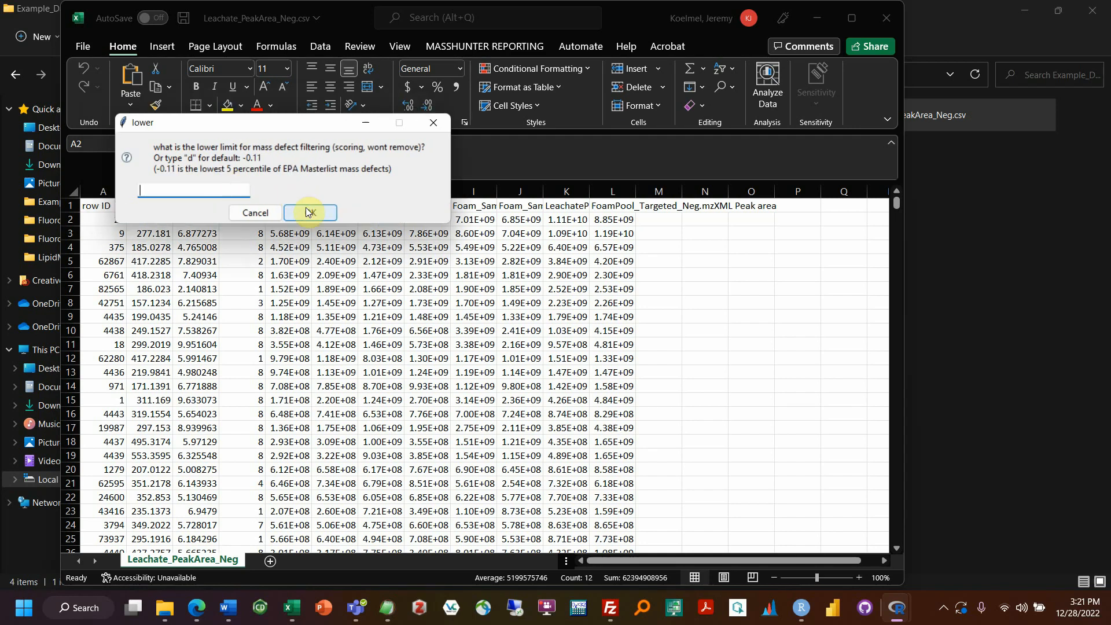
type("d")
left_click(310, 214)
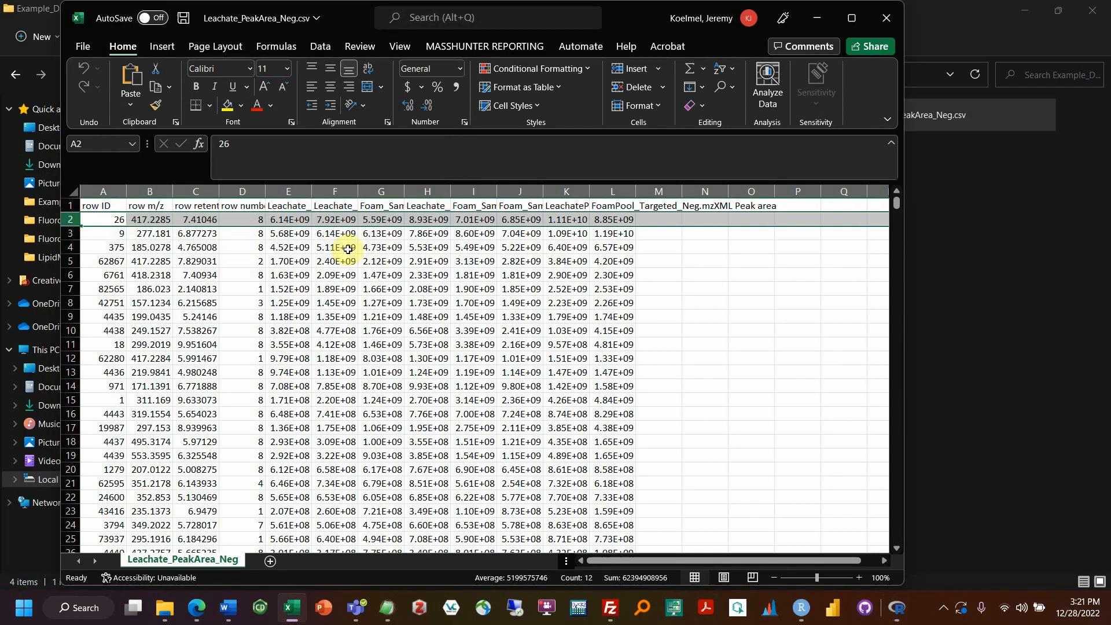
left_click(899, 612)
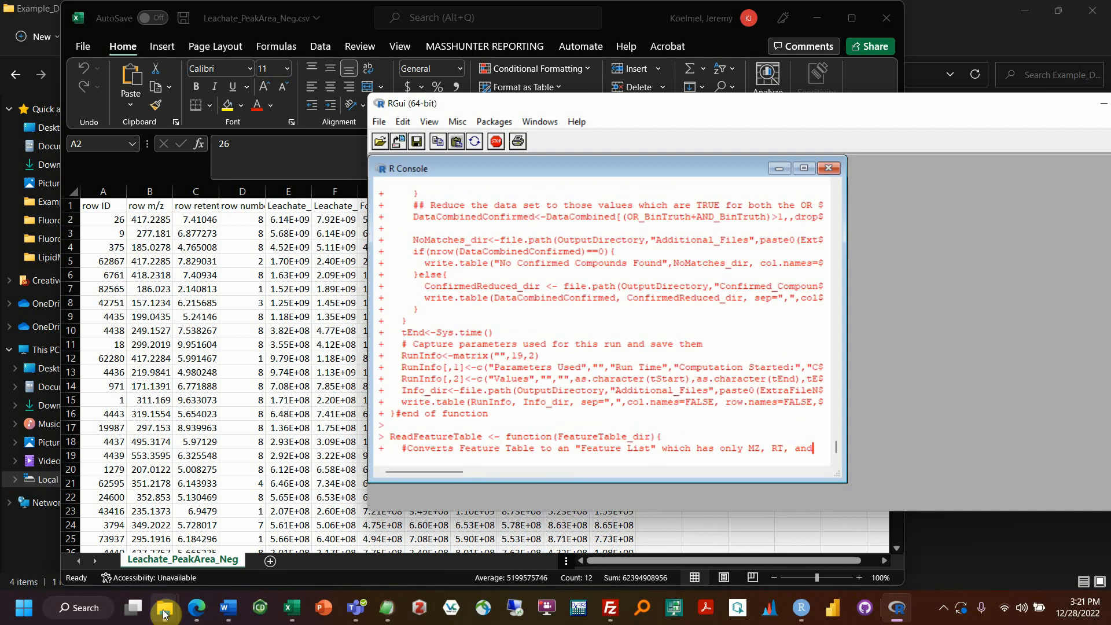
mouse_move(165, 608)
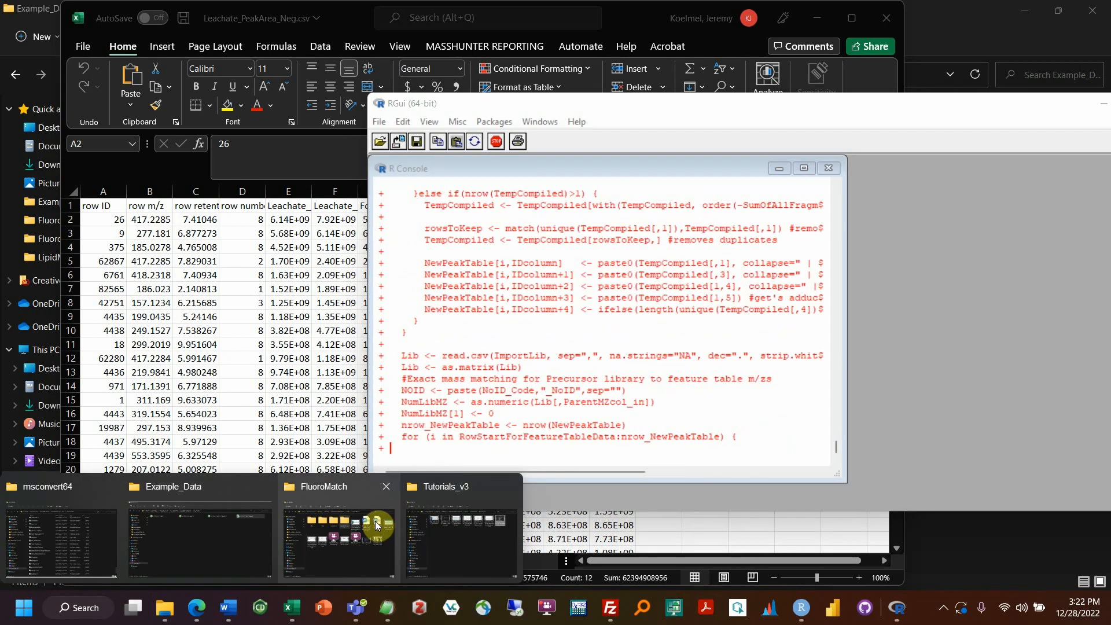
left_click(179, 529)
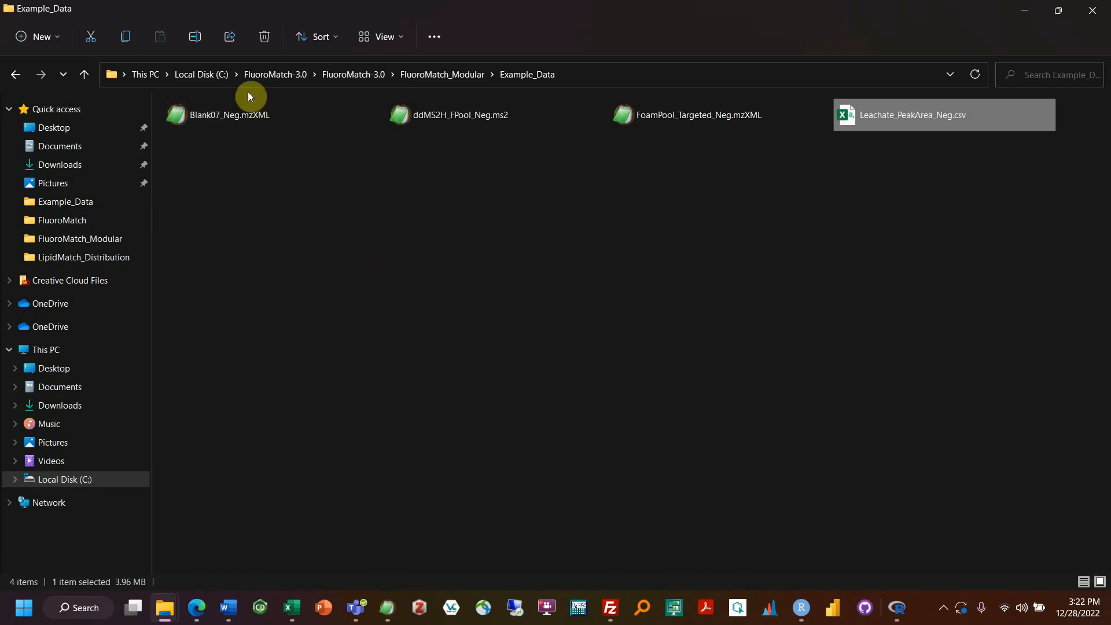
Step: Browse to Desktop\12_24_Test\Annotated, showing MET_ddMS2_0_Neg.ms2 and TST_PeakArea_Neg.csv inputs
left_click(76, 133)
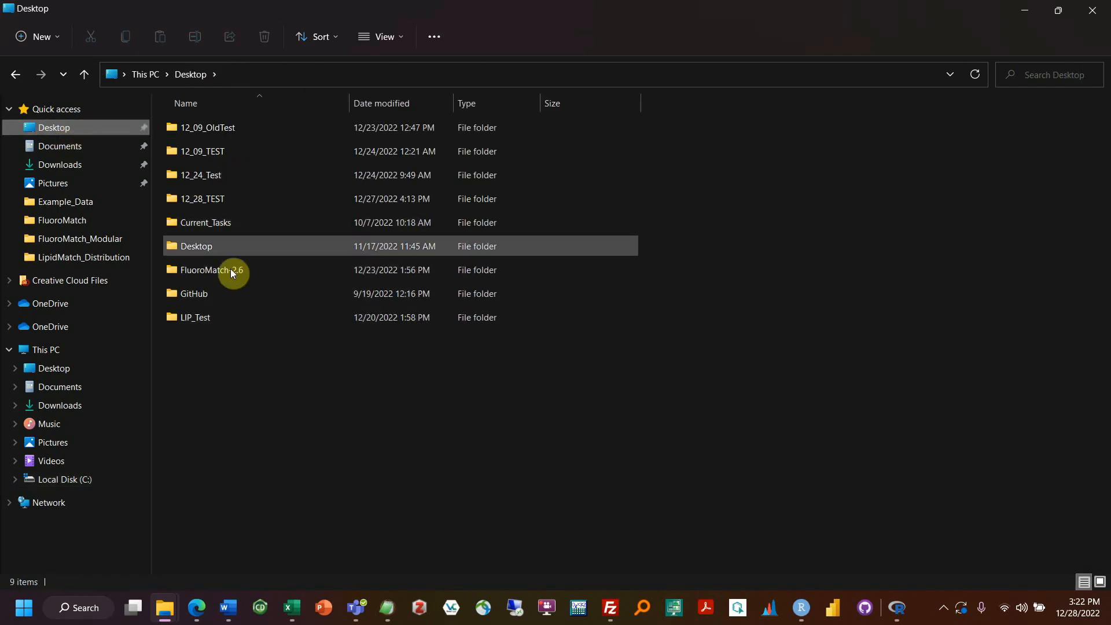
double_click(230, 175)
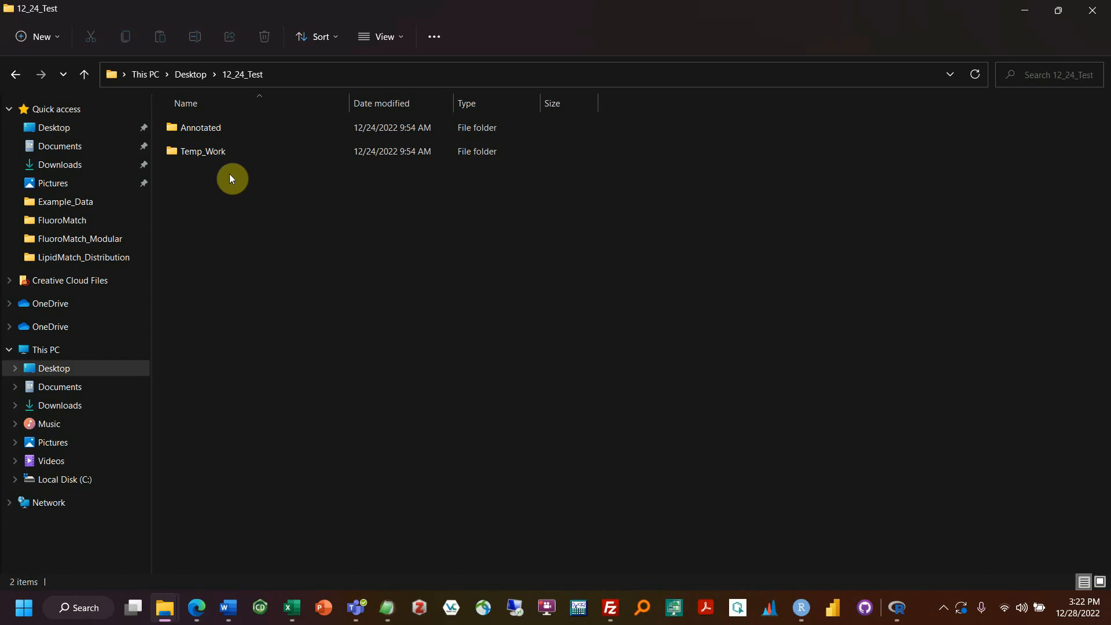
double_click(186, 129)
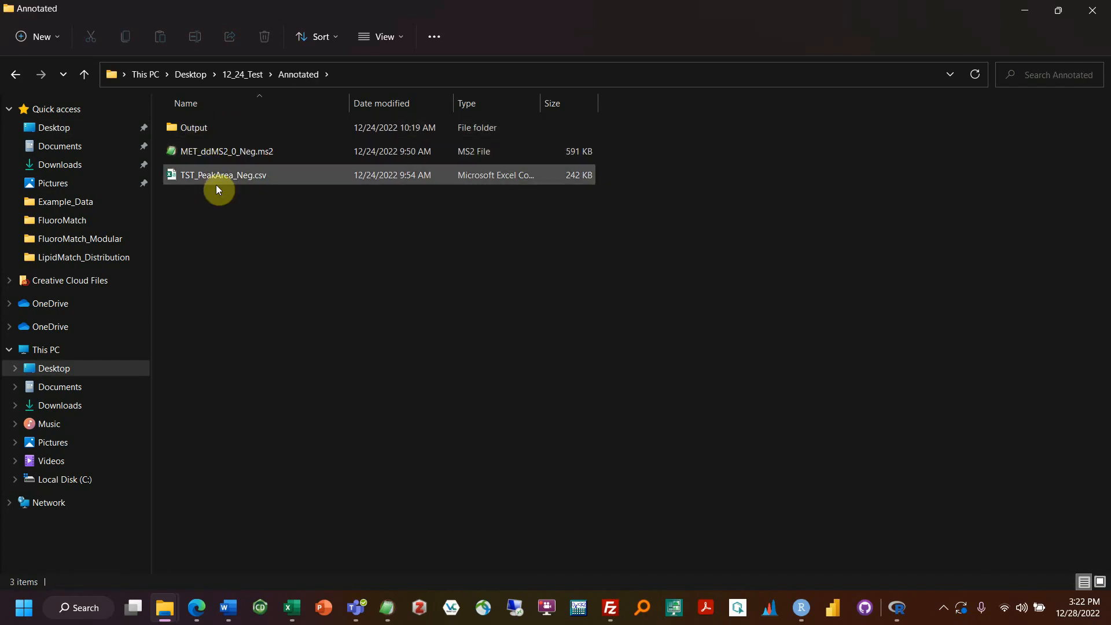
left_click(272, 151)
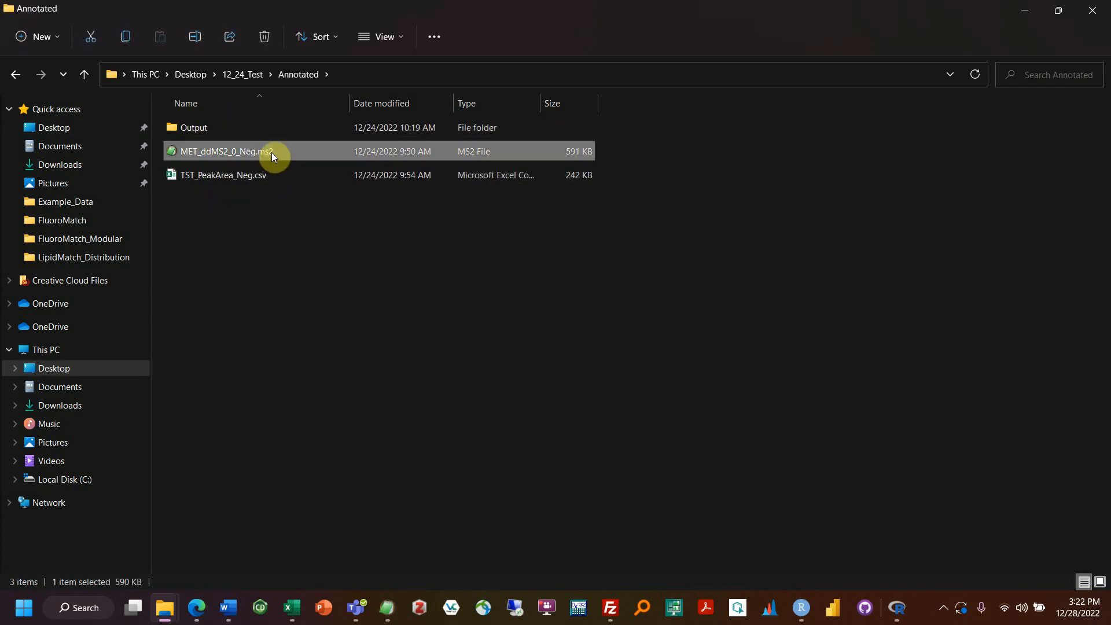
left_click(266, 175)
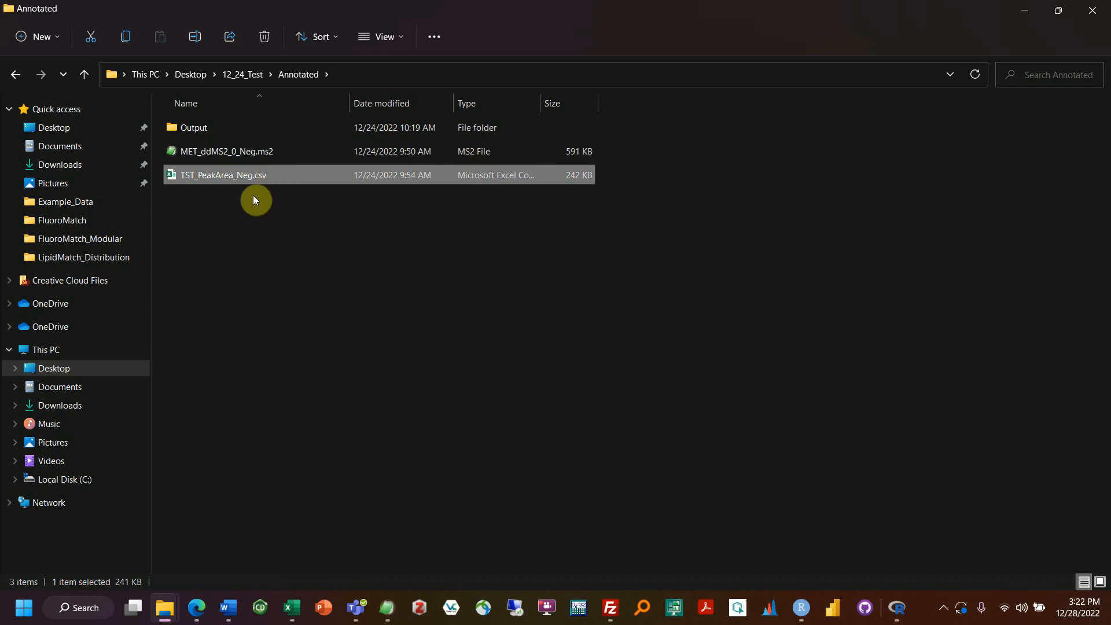
Step: Open the earlier run's Output folder, review EICs, FIN_FILES and Other, then enter FIN_FILES
double_click(182, 133)
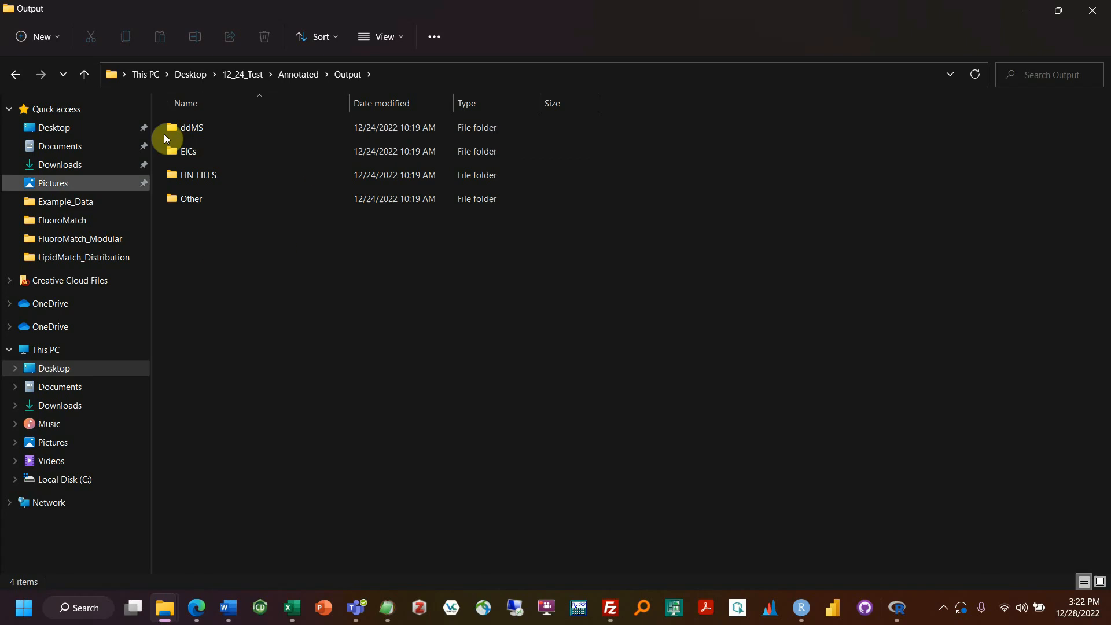
left_click(204, 148)
left_click(204, 171)
left_click(204, 202)
left_click(211, 261)
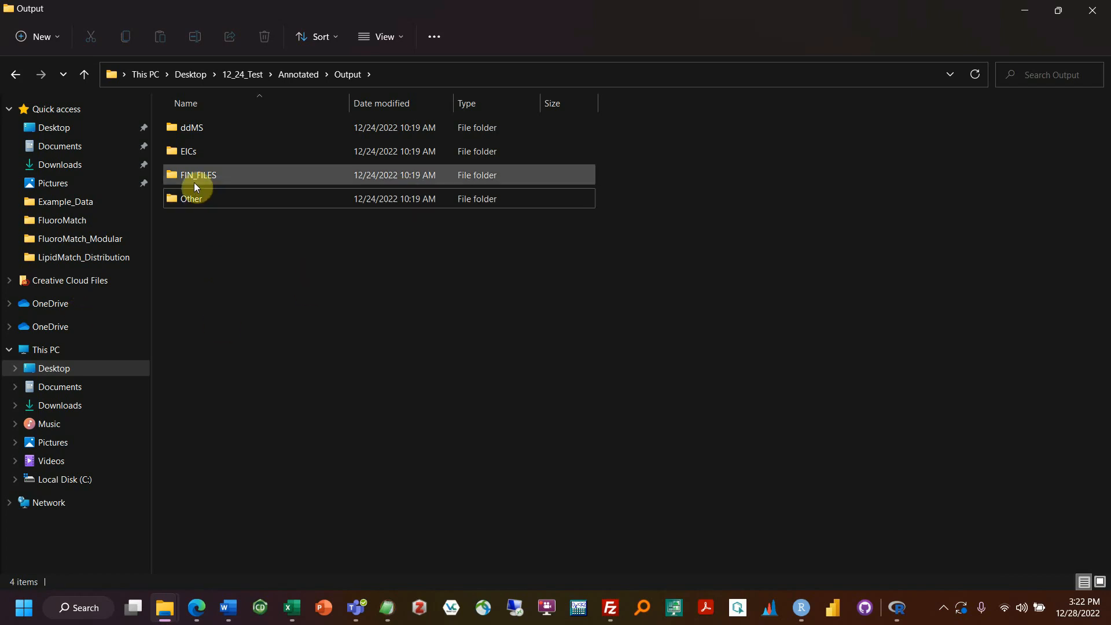
mouse_move(202, 178)
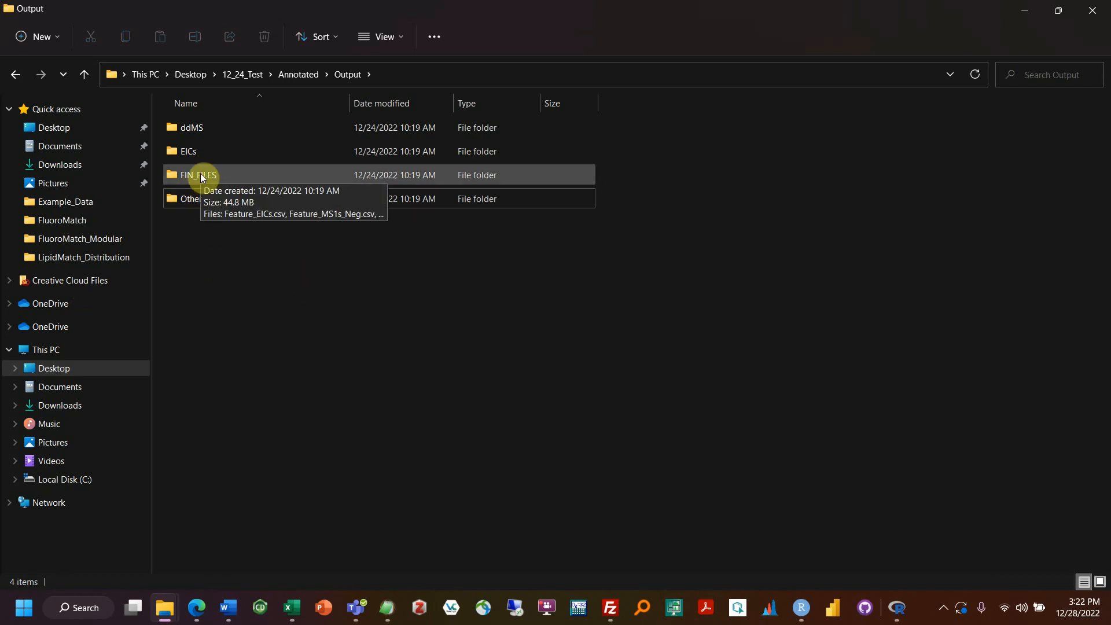
double_click(202, 176)
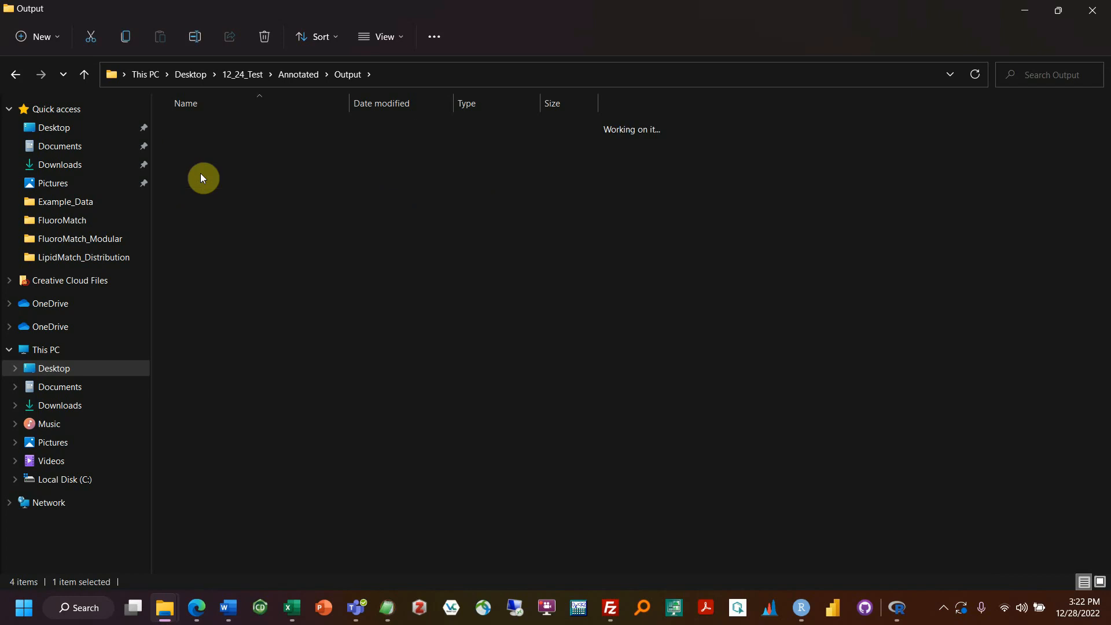